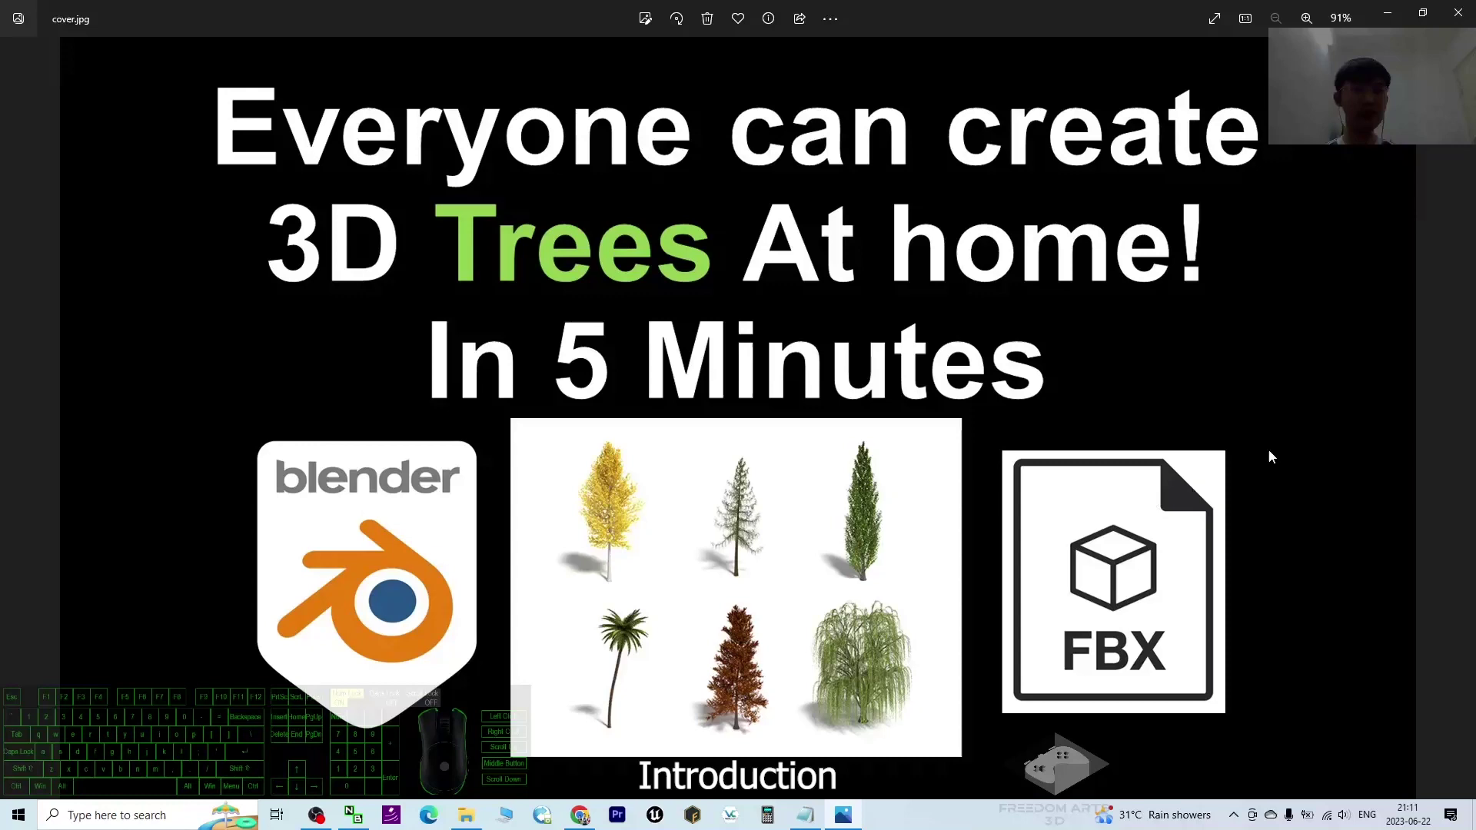
Step: Minimize the image viewer, project folder and notes windows and bring Chrome back
left_click(1386, 16)
left_click(1041, 195)
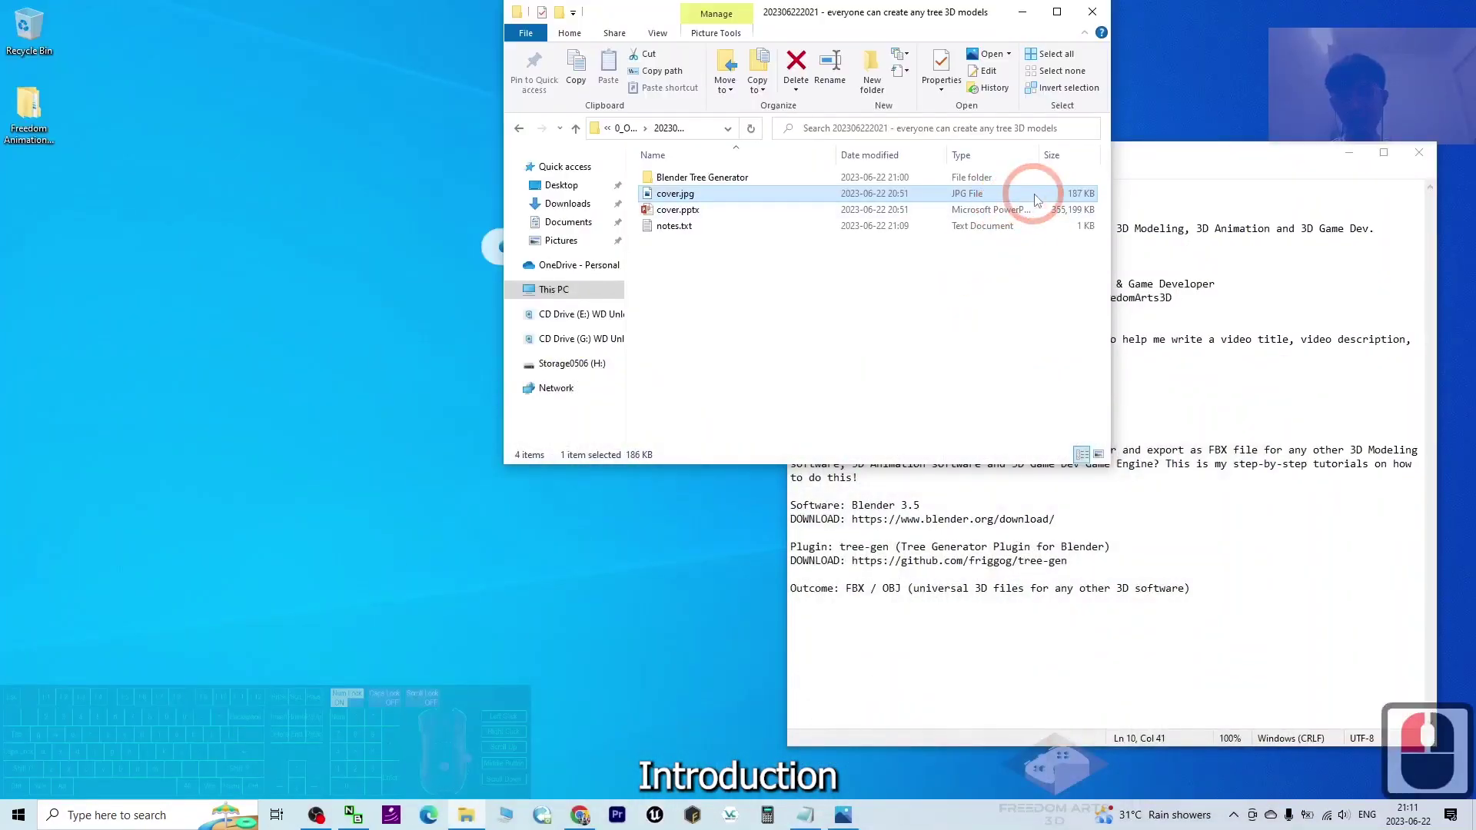
left_click(1034, 12)
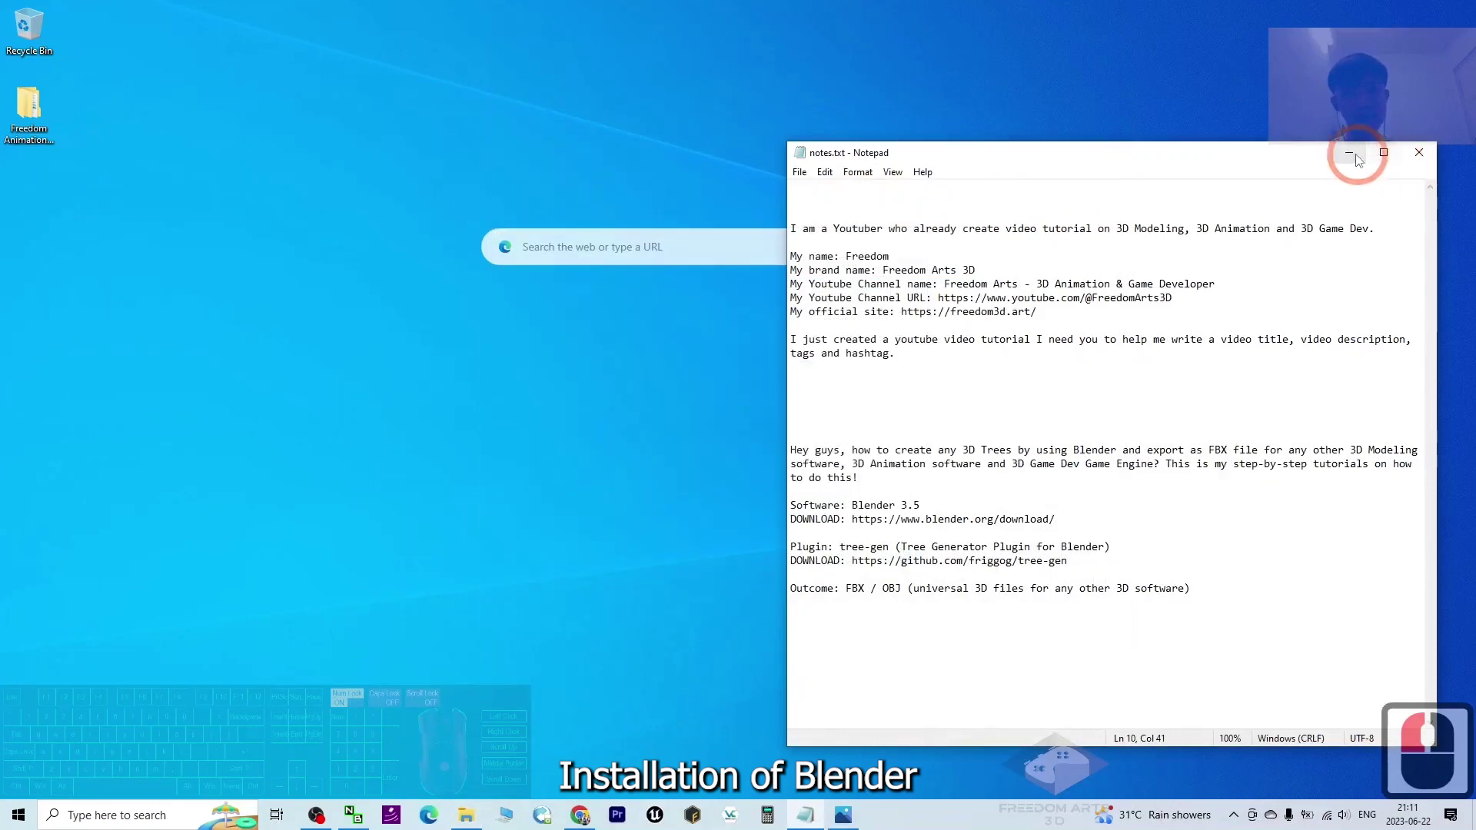
left_click(1347, 154)
left_click(581, 815)
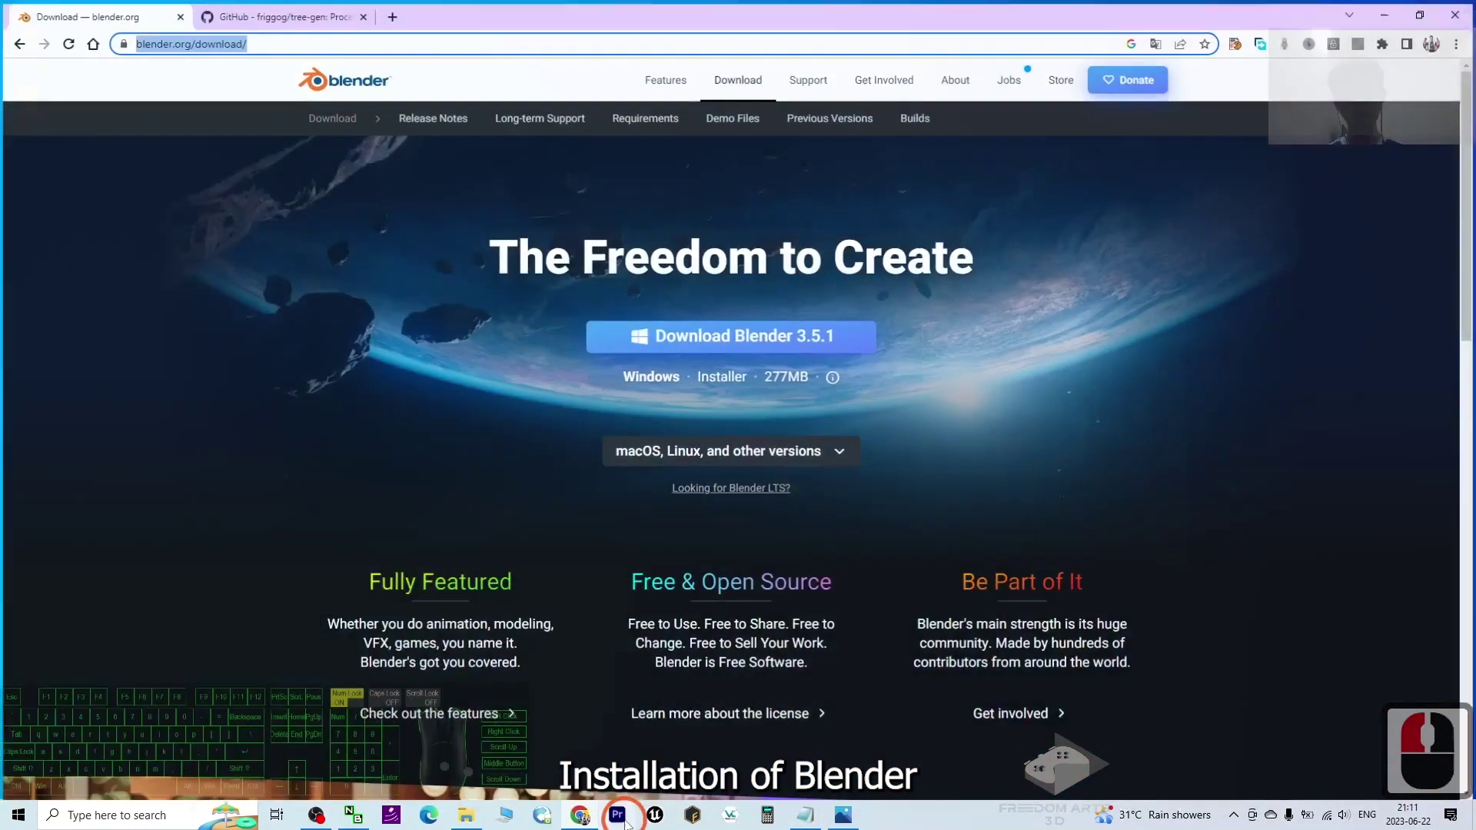
Step: Compare the blender.org download page with the tree-gen GitHub README, ending on the download page
left_click(329, 6)
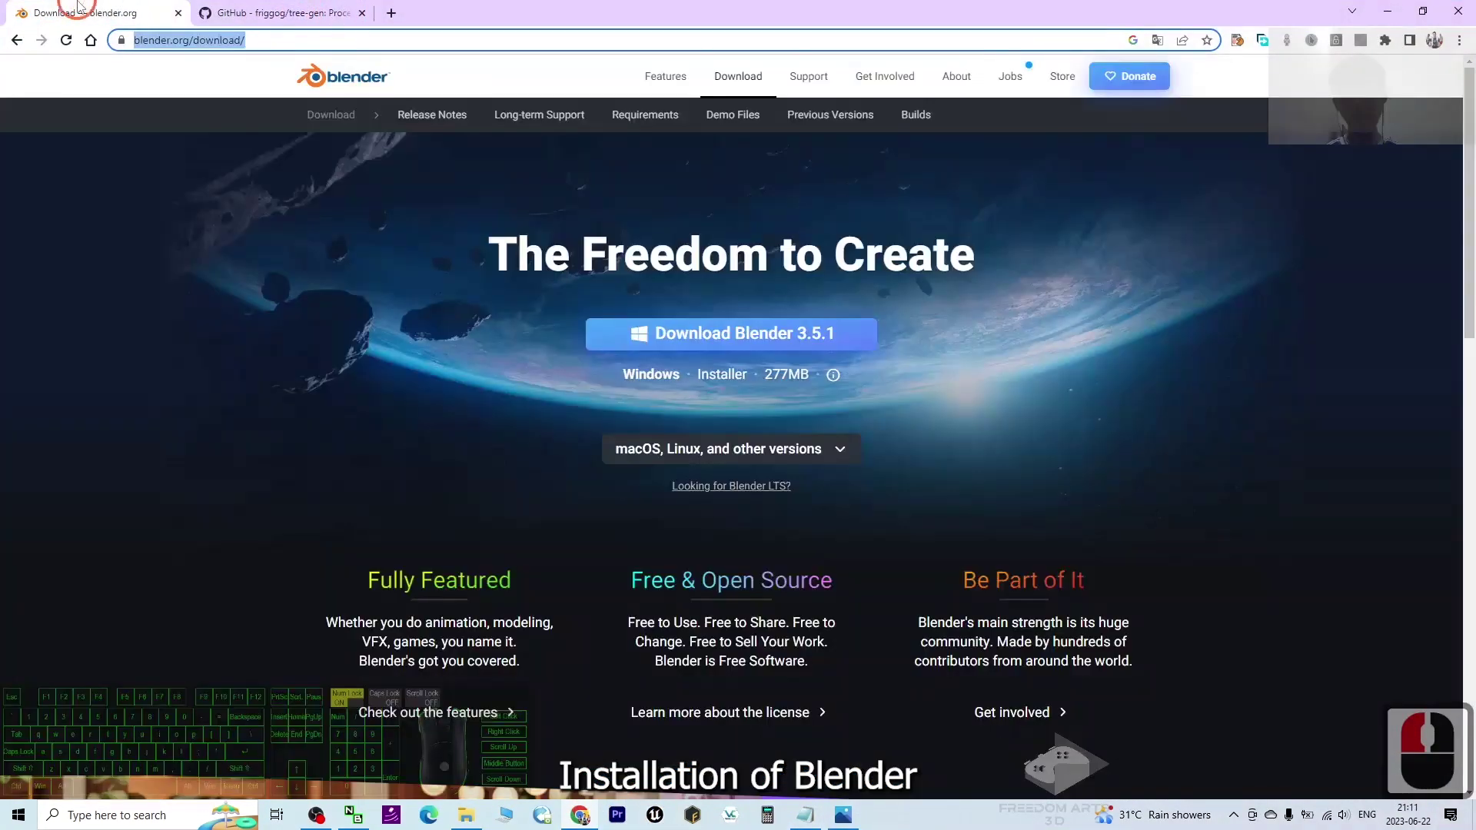
left_click(69, 14)
left_click(244, 37)
left_click(269, 39)
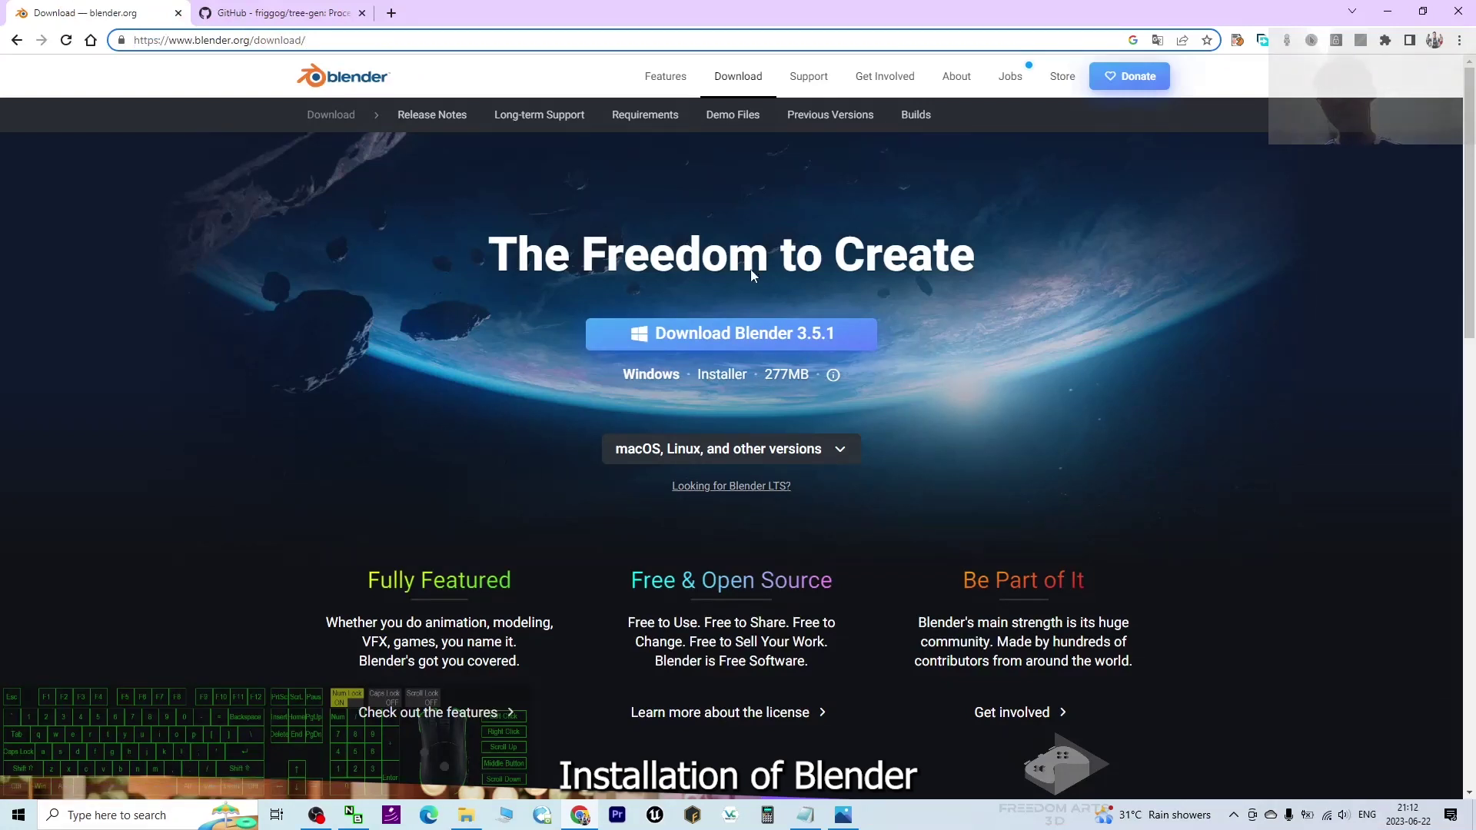
left_click(288, 7)
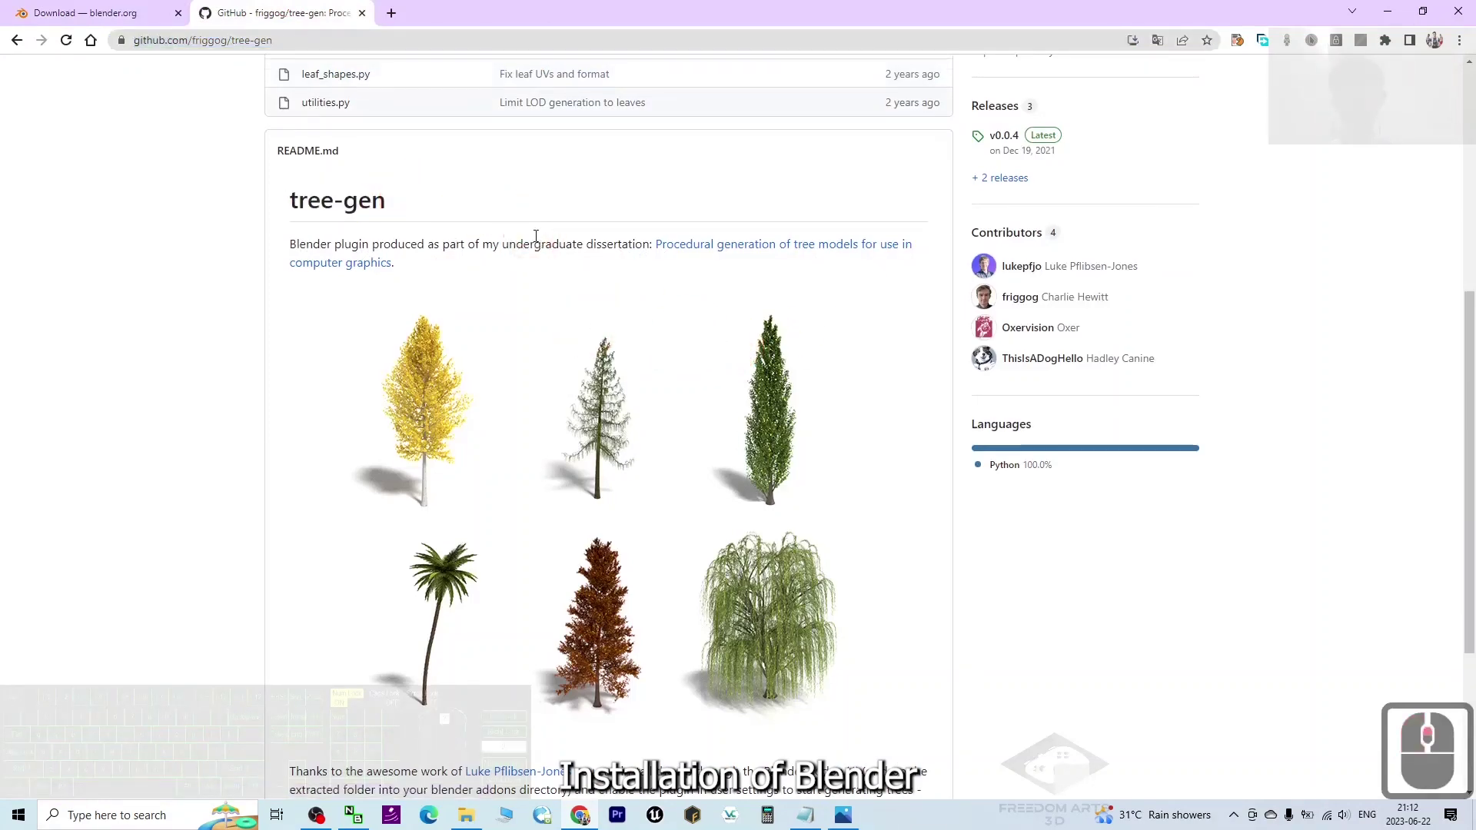
scroll(607, 435, "up", 4)
scroll(611, 439, "down", 2)
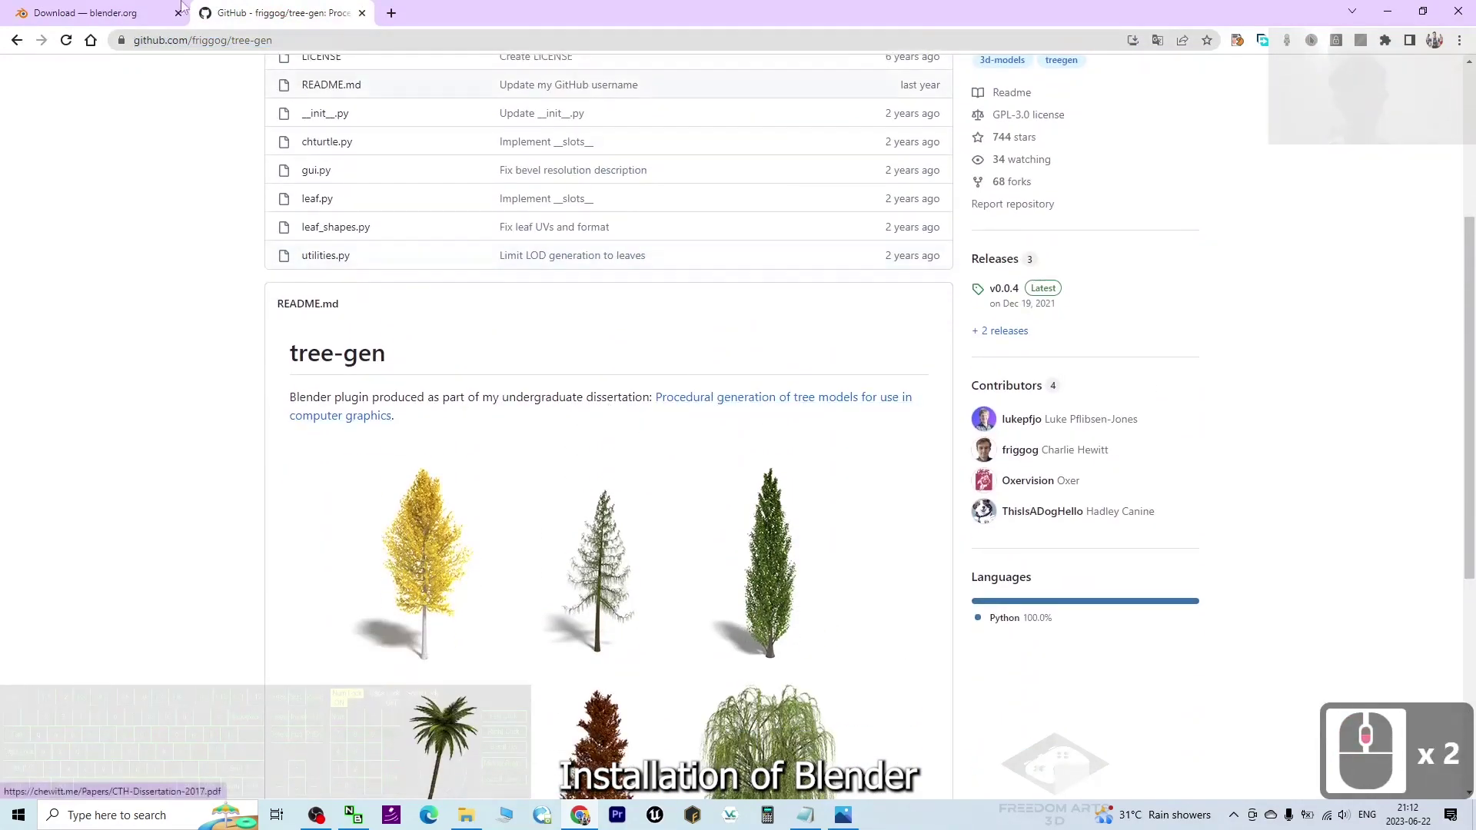
key("ctrl+Tab")
left_click(300, 9)
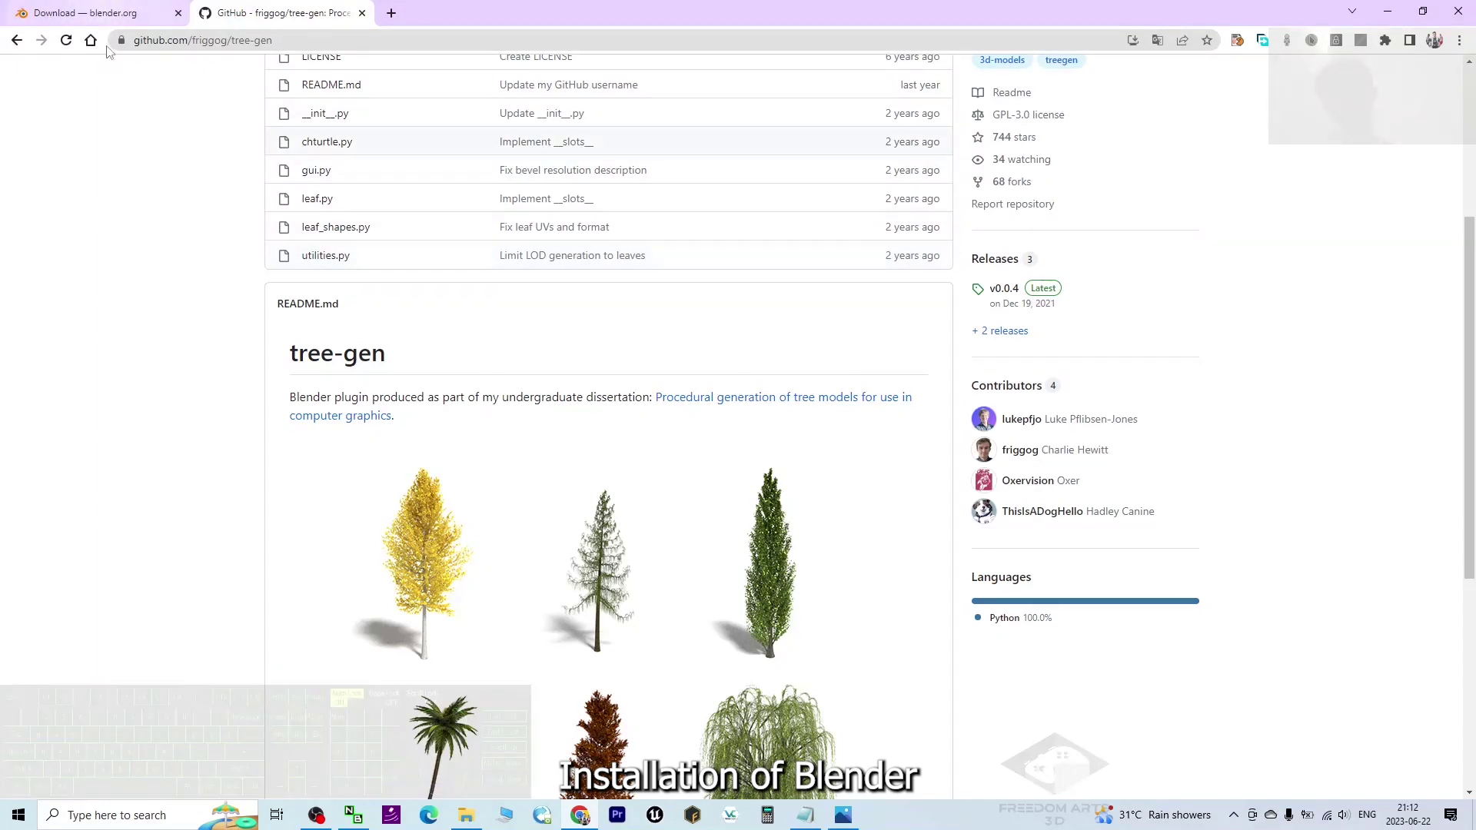
left_click(114, 17)
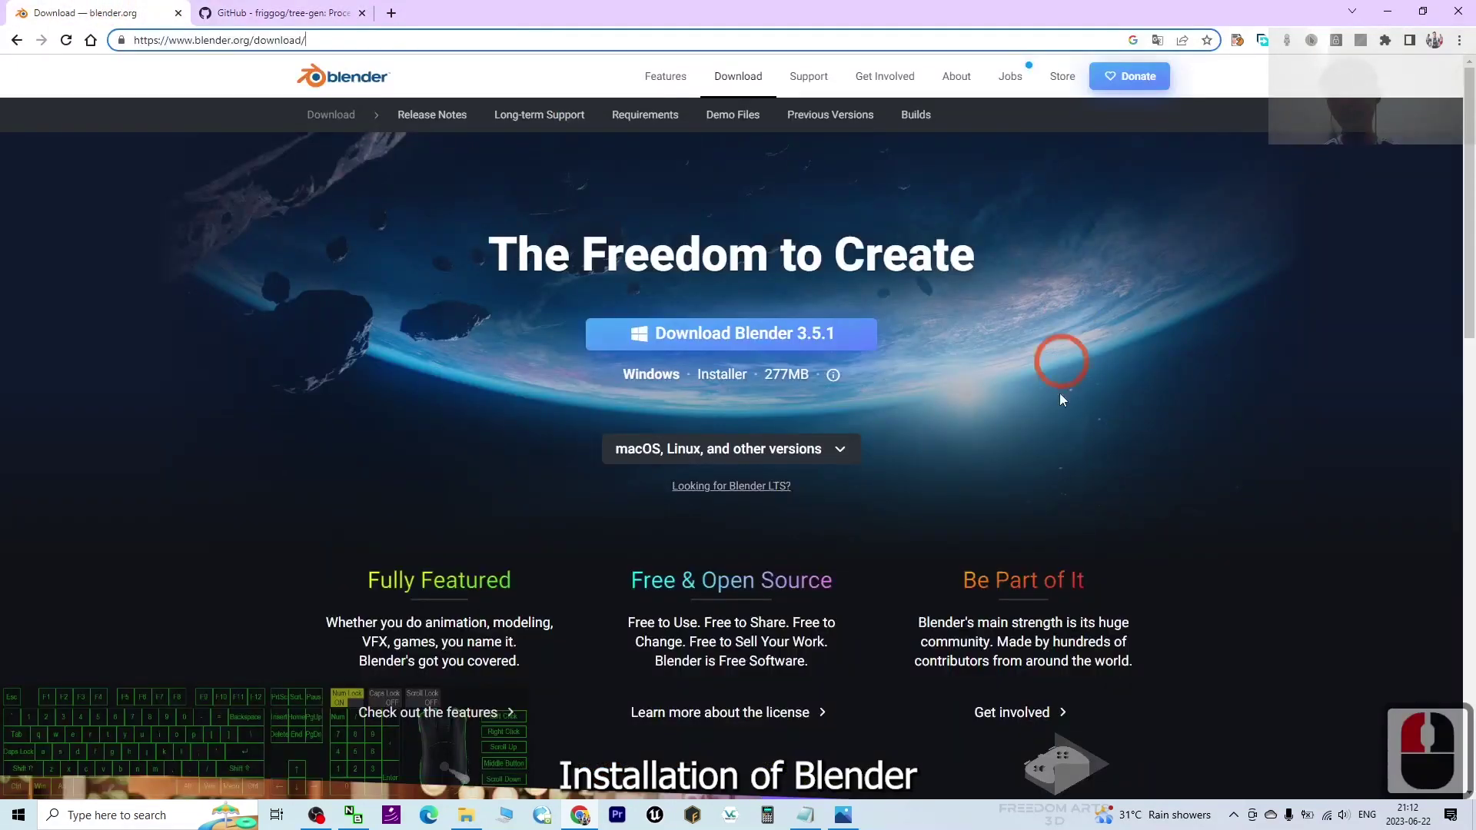
Step: Search Windows for 'blender' and launch Blender 3.5 from the results
left_click(1388, 13)
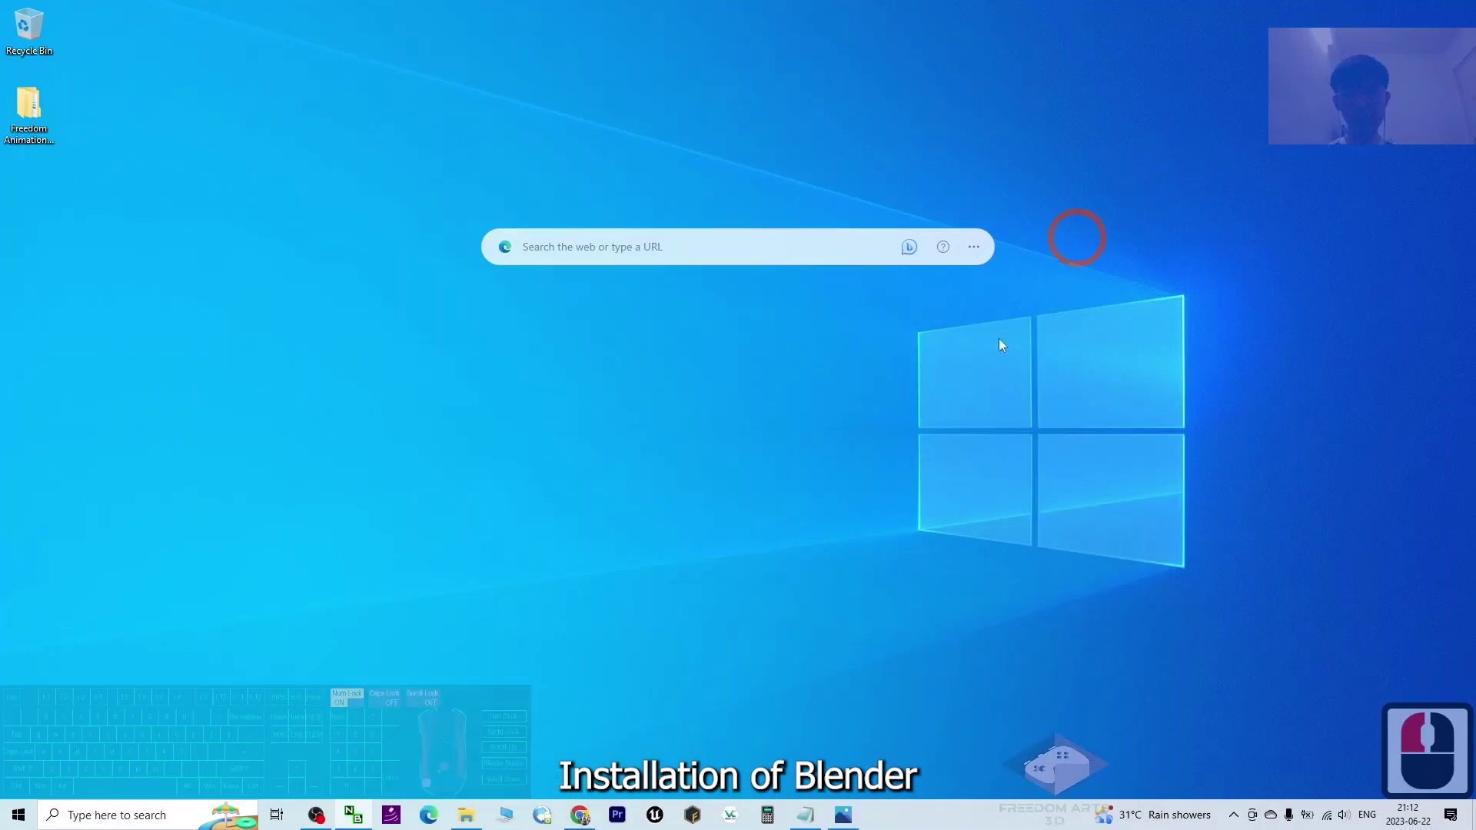
left_click(130, 815)
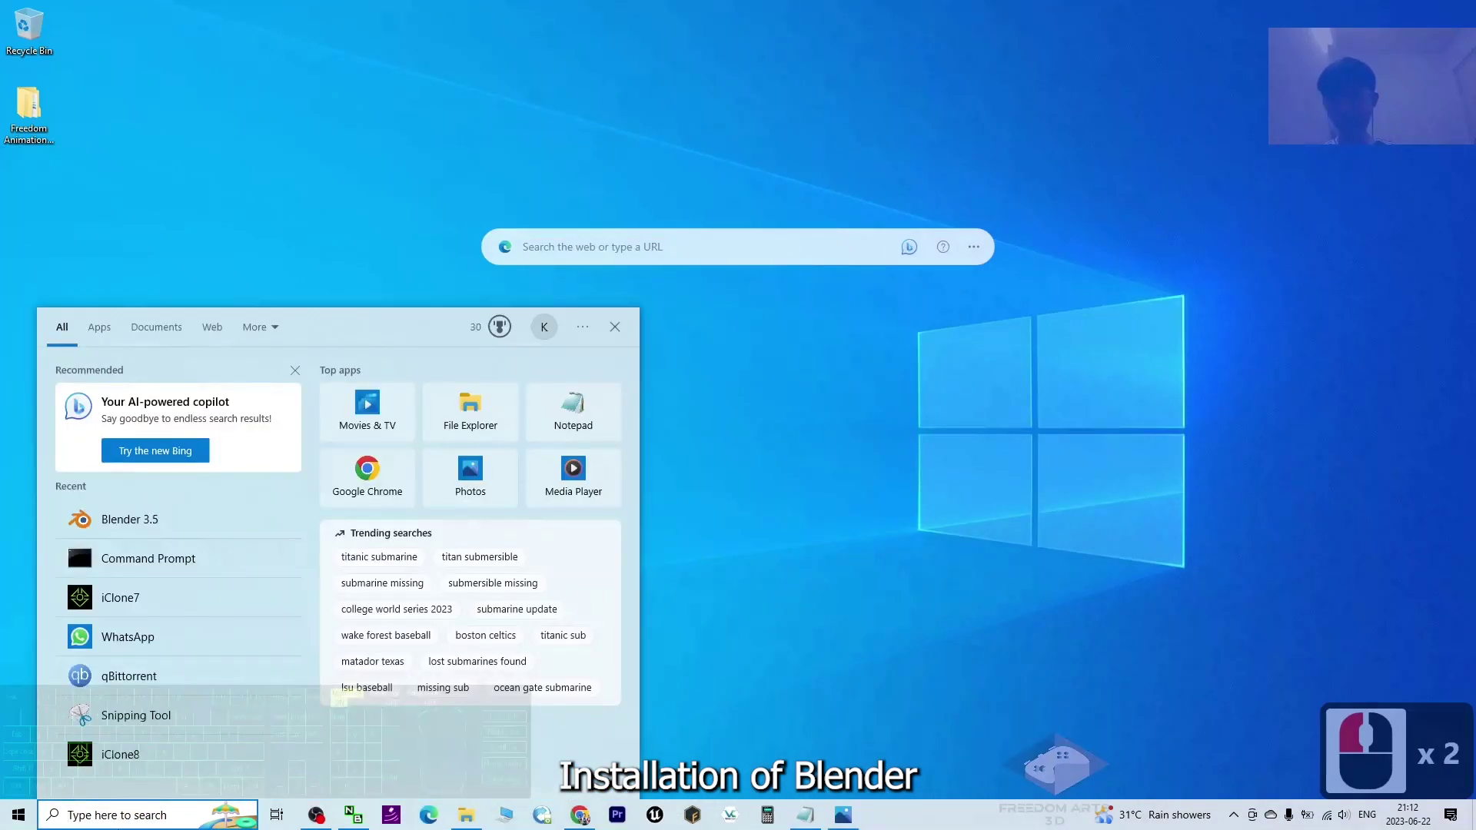
type("blender")
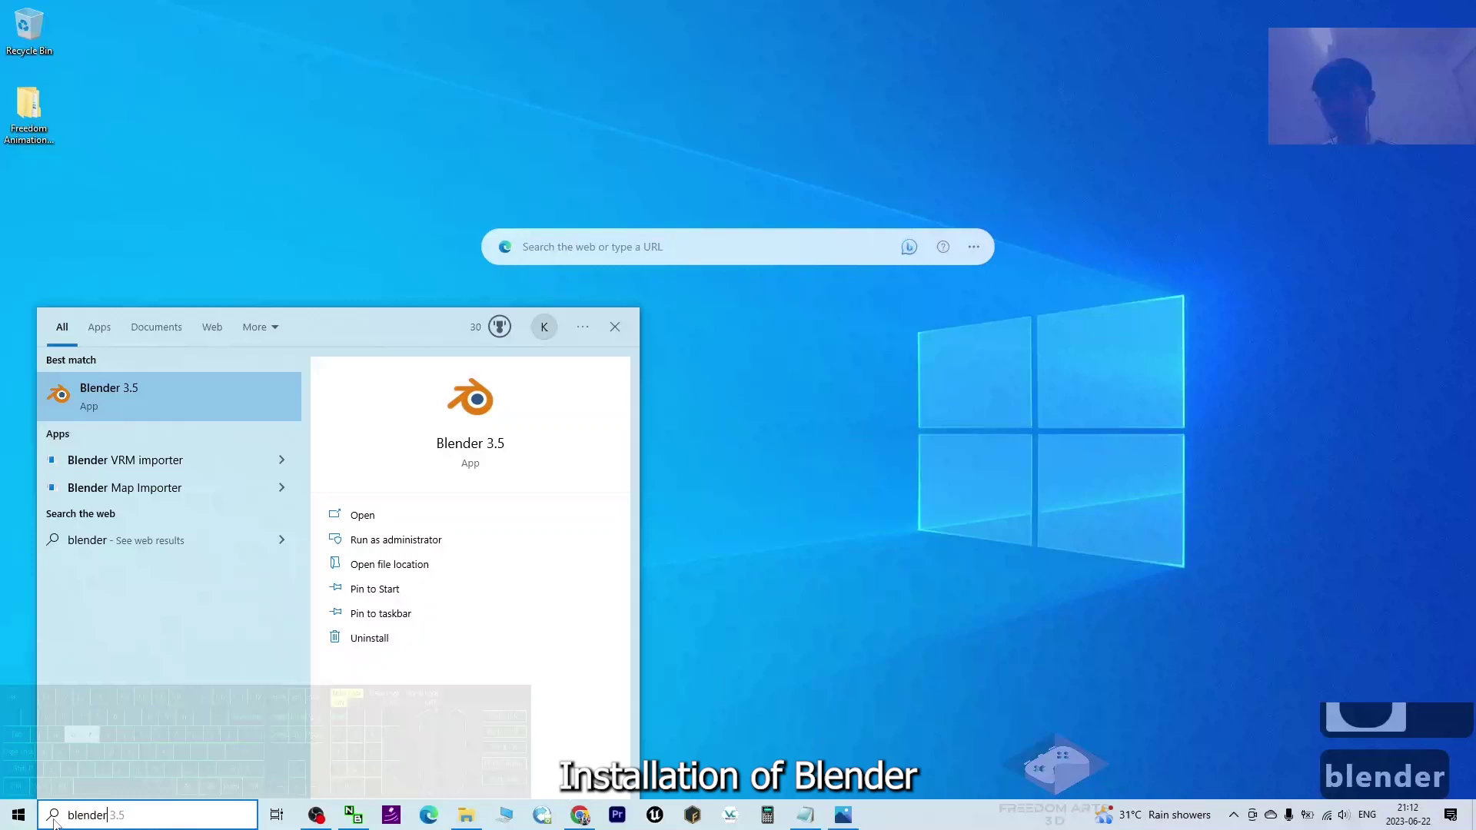
left_click(931, 394)
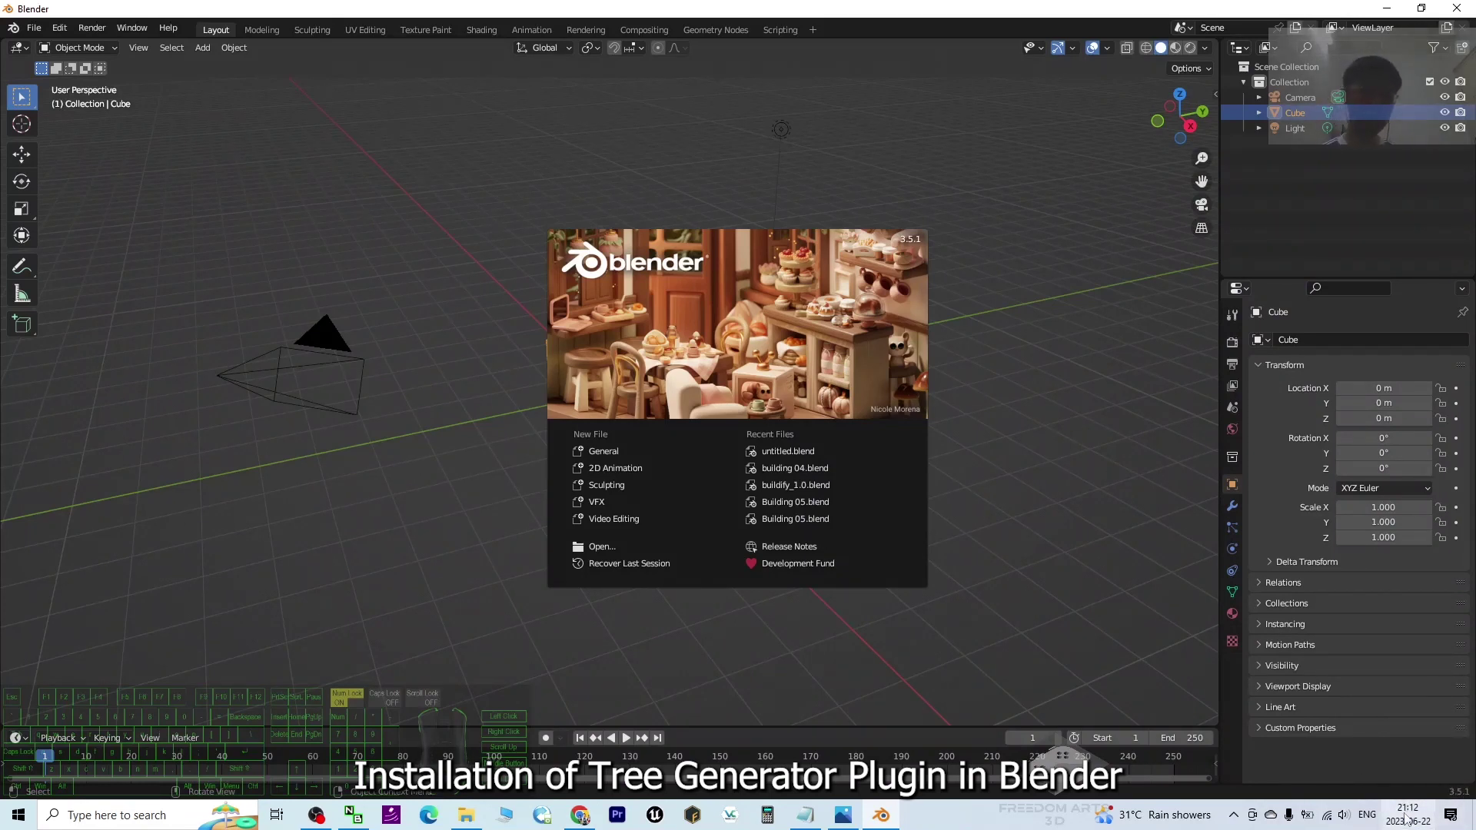
Step: Dismiss the splash and copy tree-gen-0.0.4.zip from the Blender Tree Generator folder to the desktop
left_click(1020, 296)
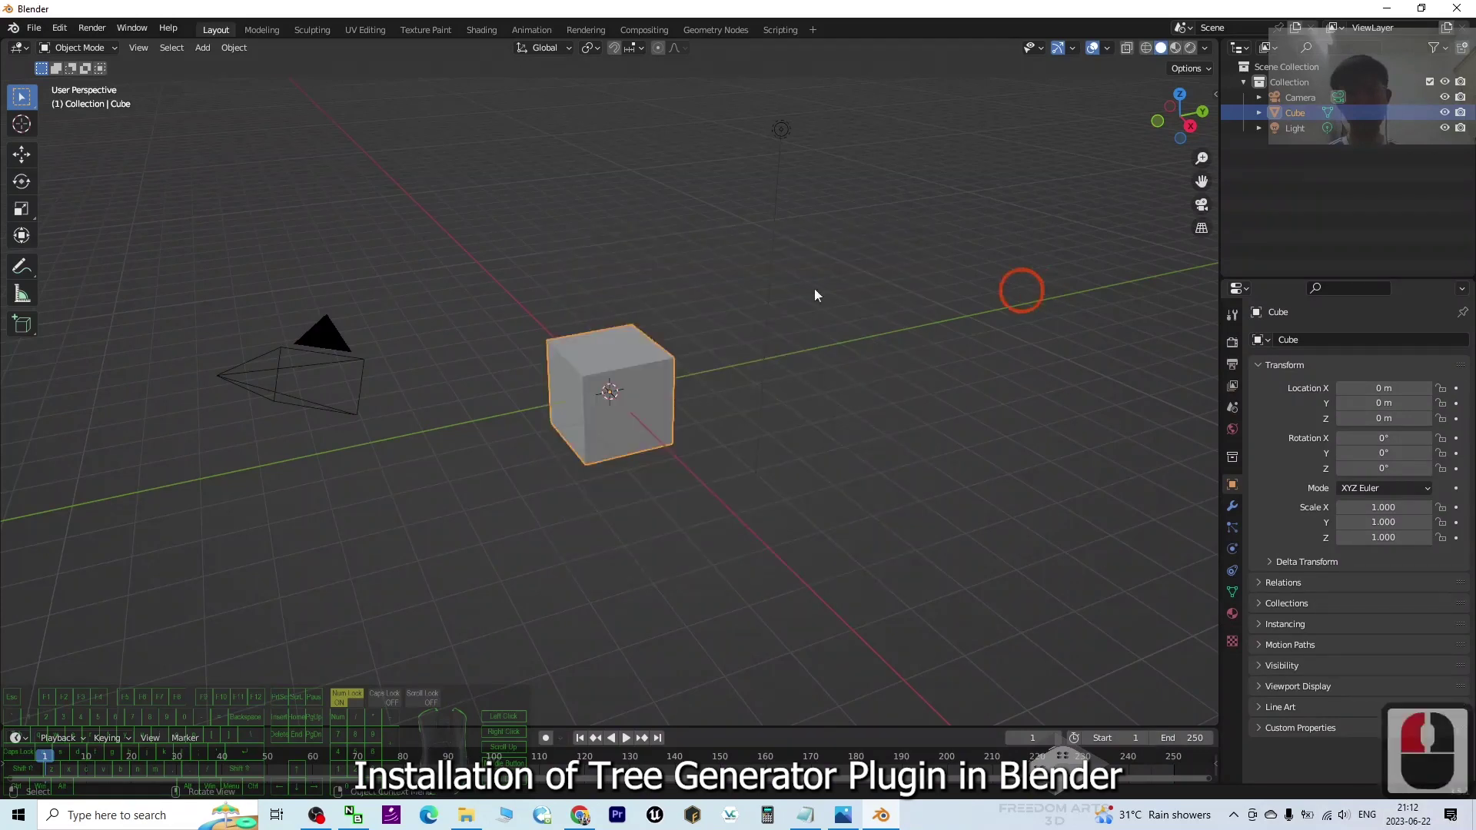
left_click(1389, 8)
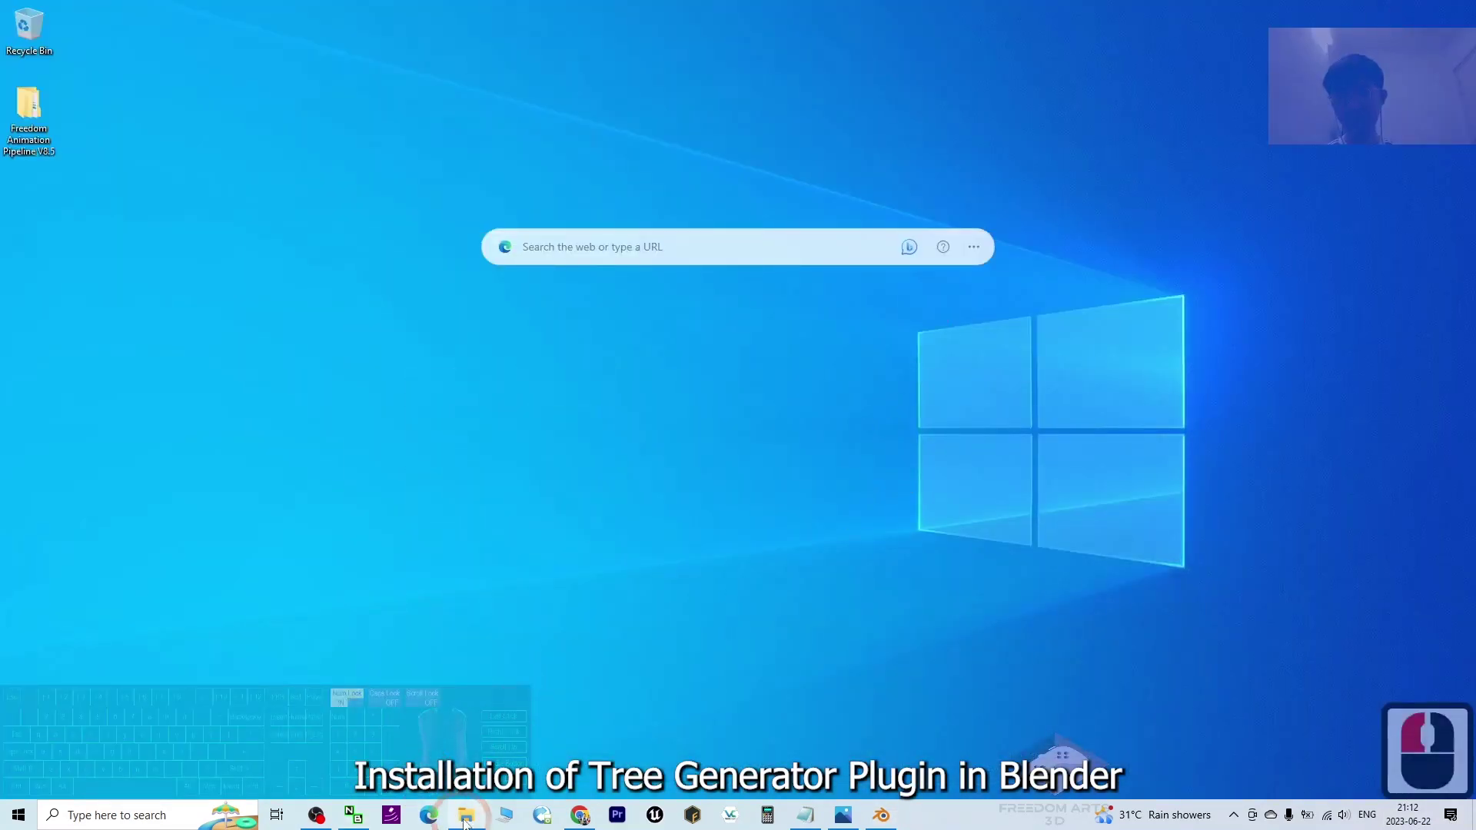
left_click(467, 816)
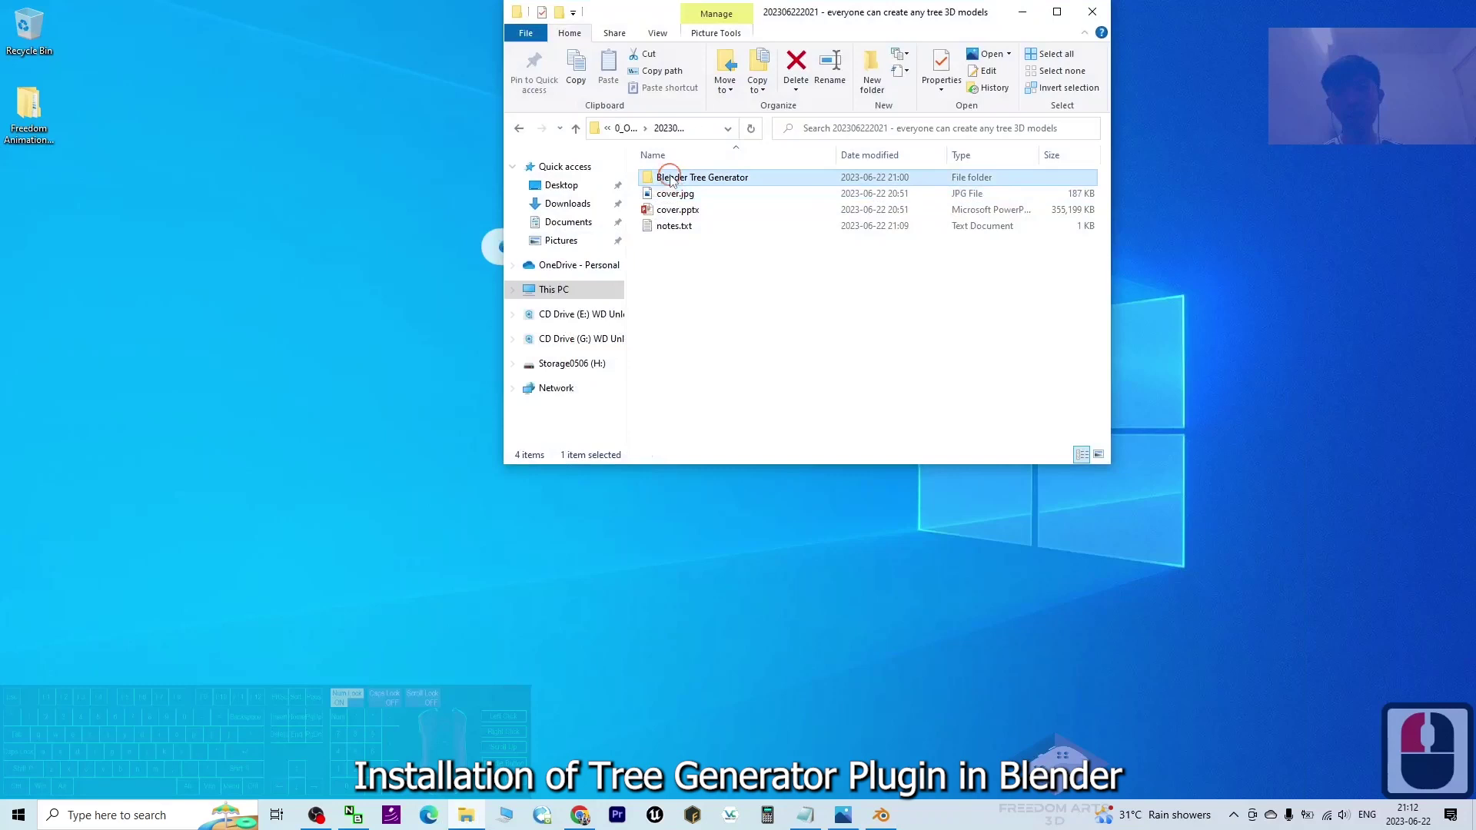
double_click(888, 176)
left_click(676, 214)
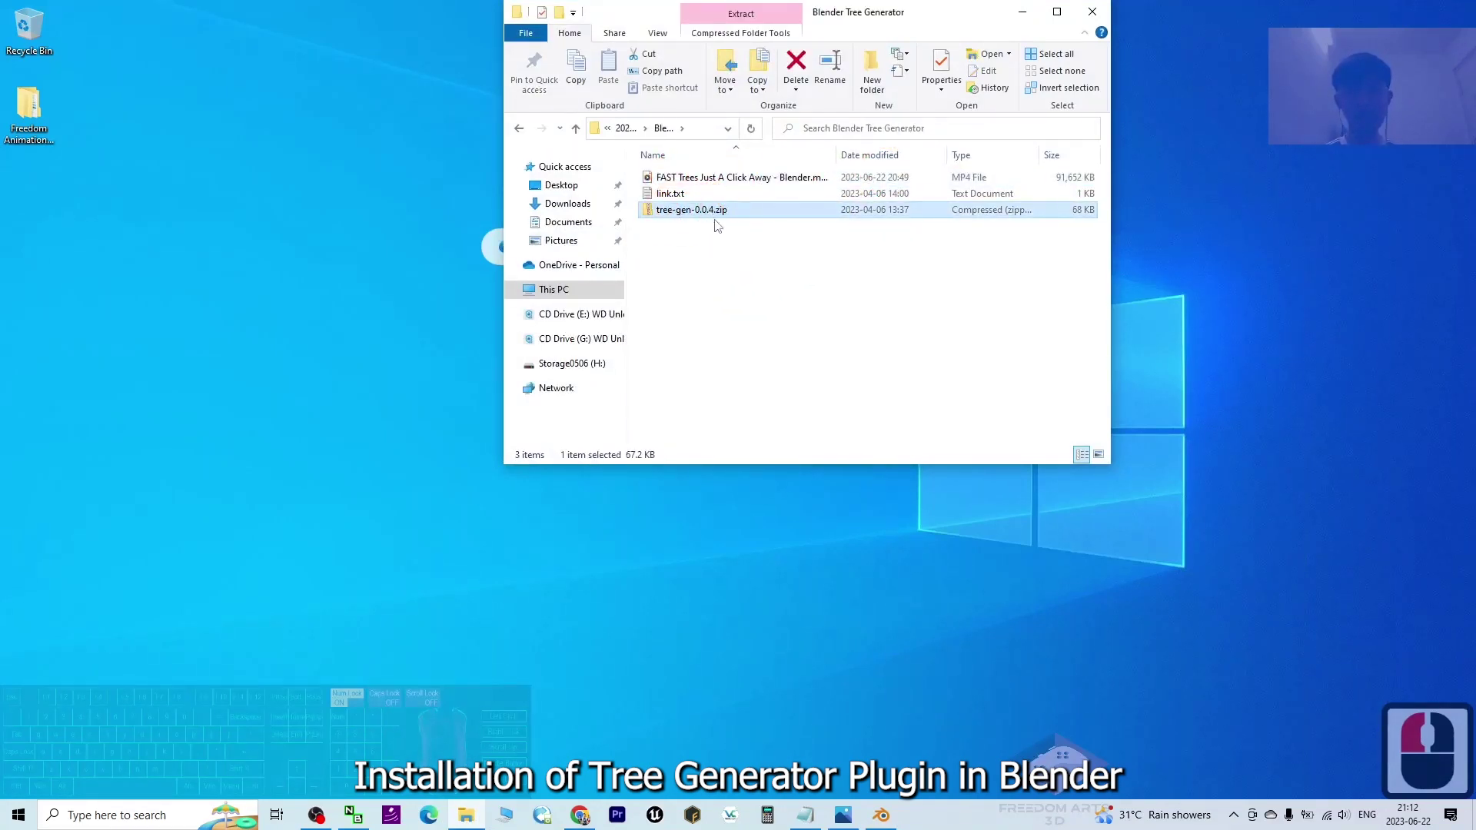
key("ctrl+c")
left_click(223, 266)
key("ctrl+v")
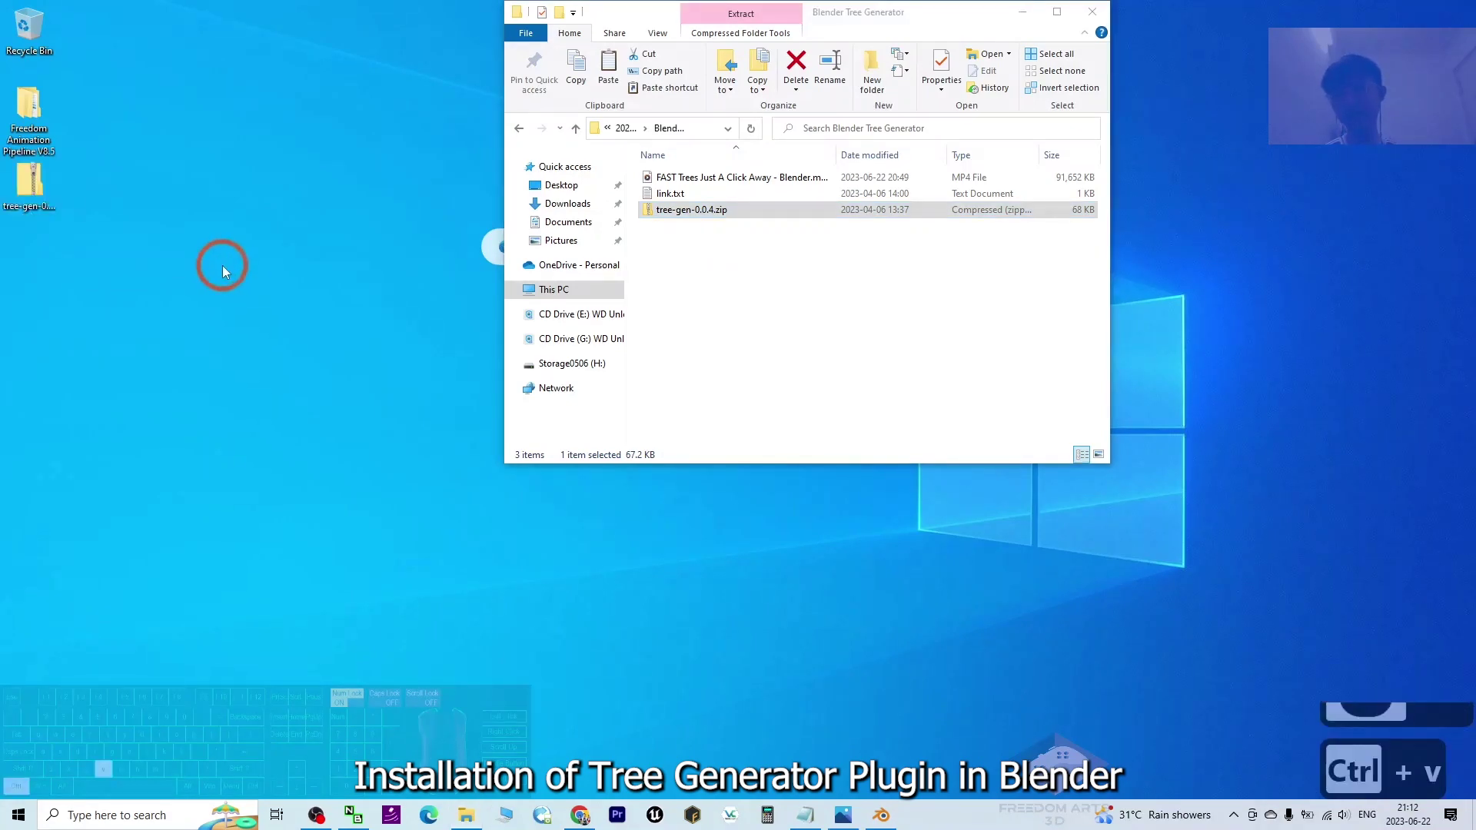
left_click(30, 192)
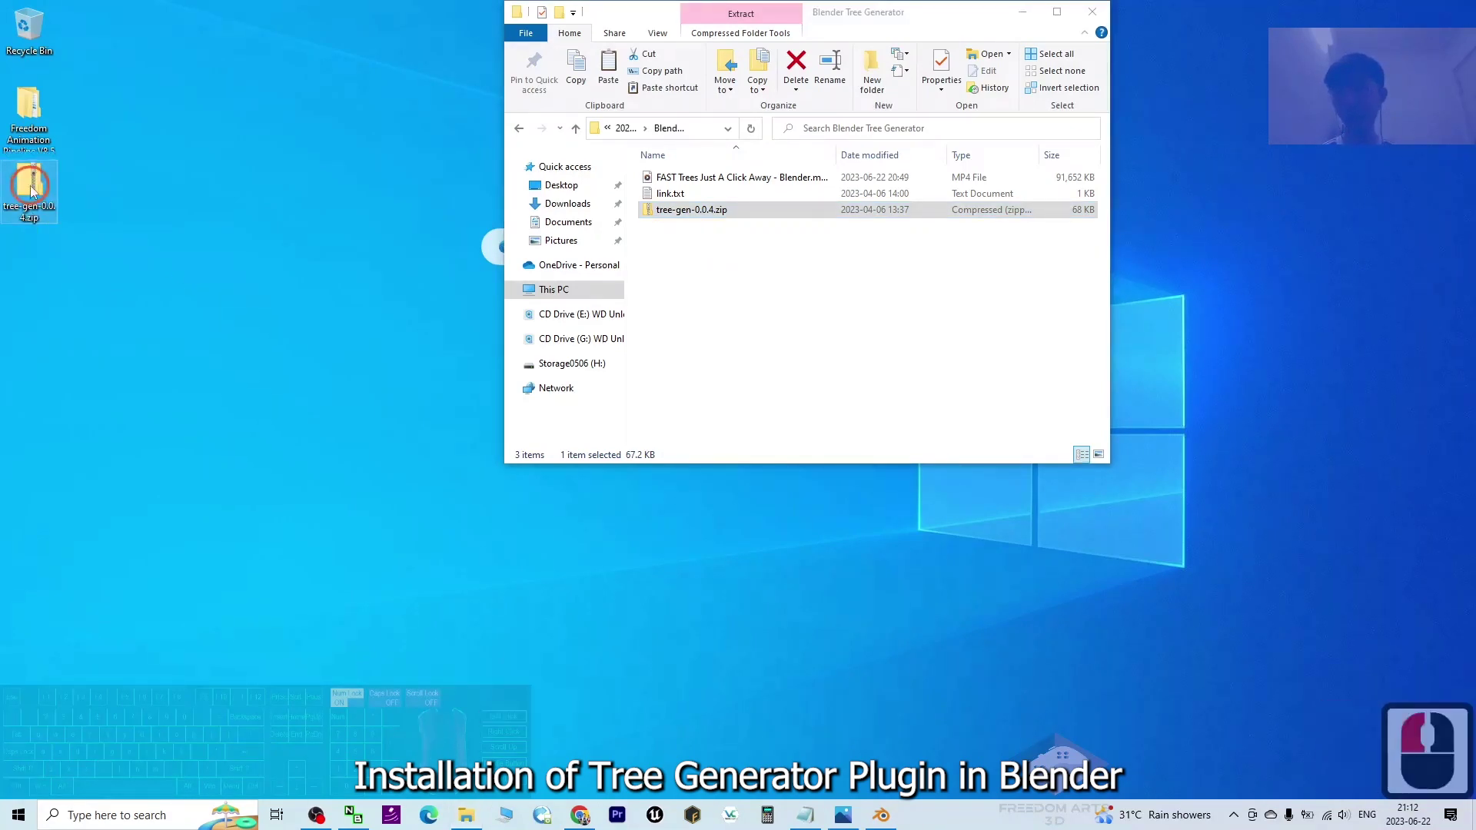
Step: Hide the file browser, bring Blender back and glance at the cover image
left_click(1022, 12)
left_click(931, 768)
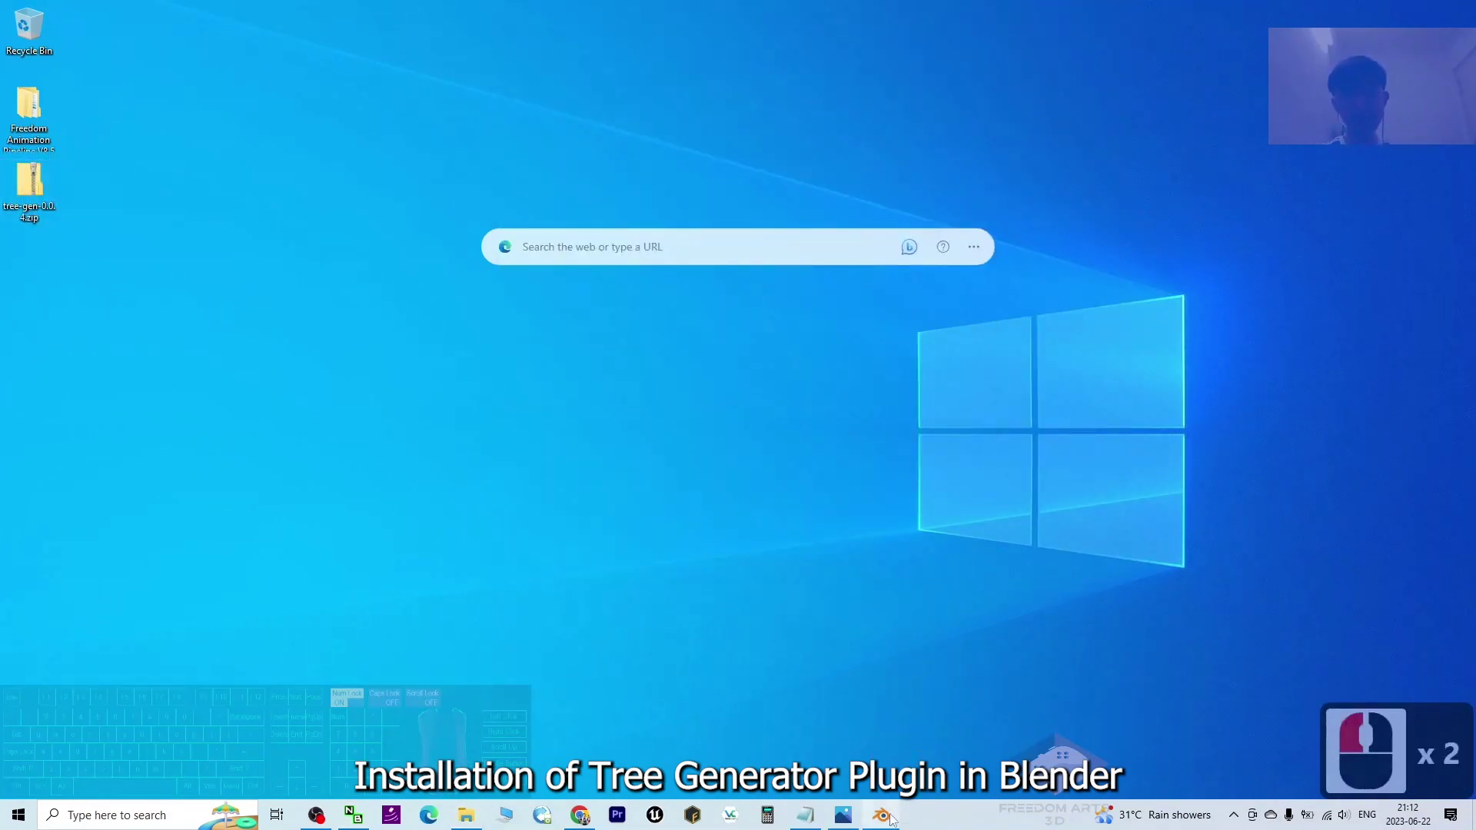
left_click(882, 815)
left_click(849, 818)
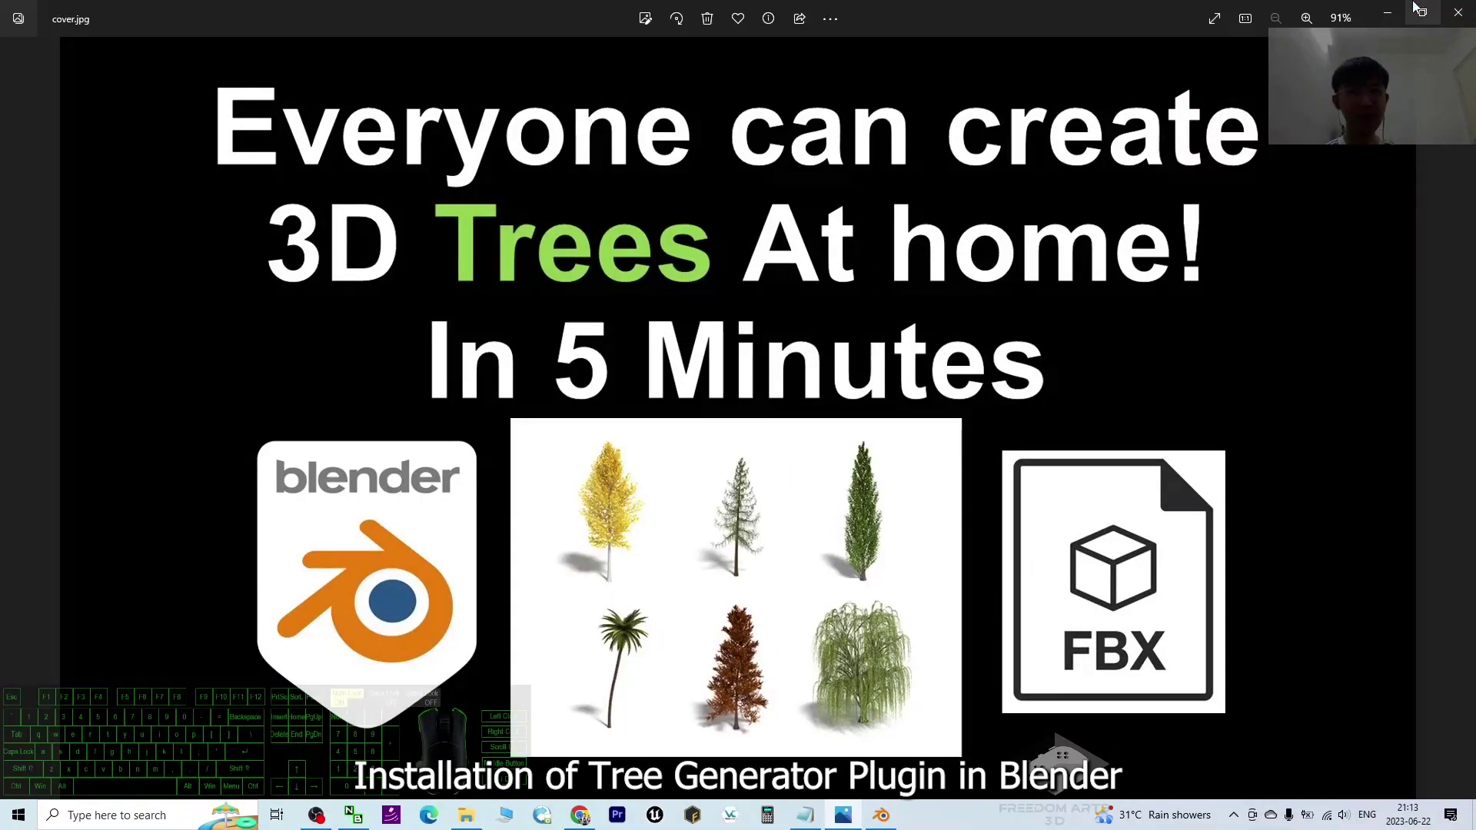
left_click(1388, 16)
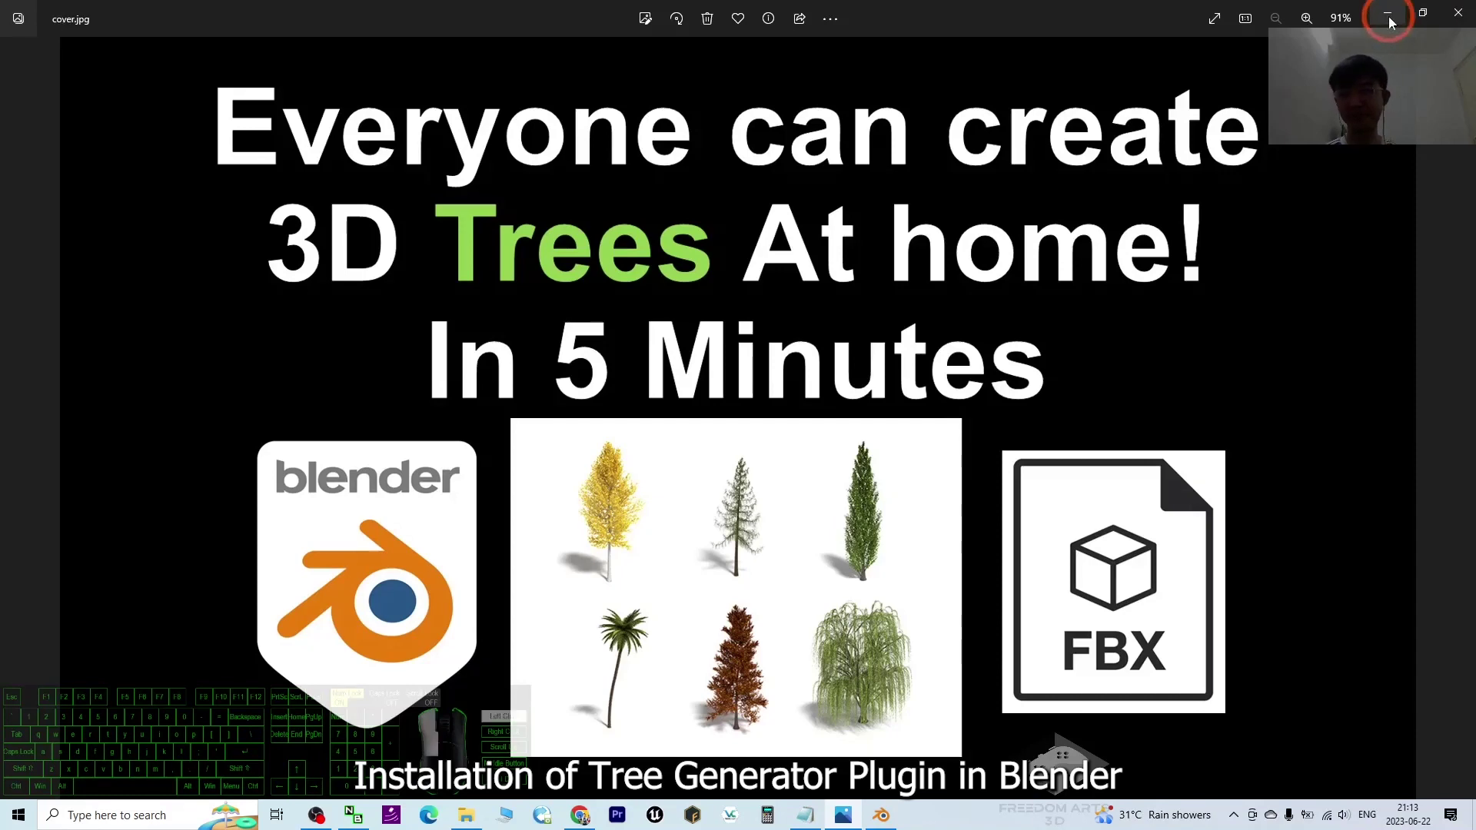
Step: Un-maximize and reposition Blender beside the desktop zip, then show the Edit menu
left_click_drag(1037, 9, 1176, 29)
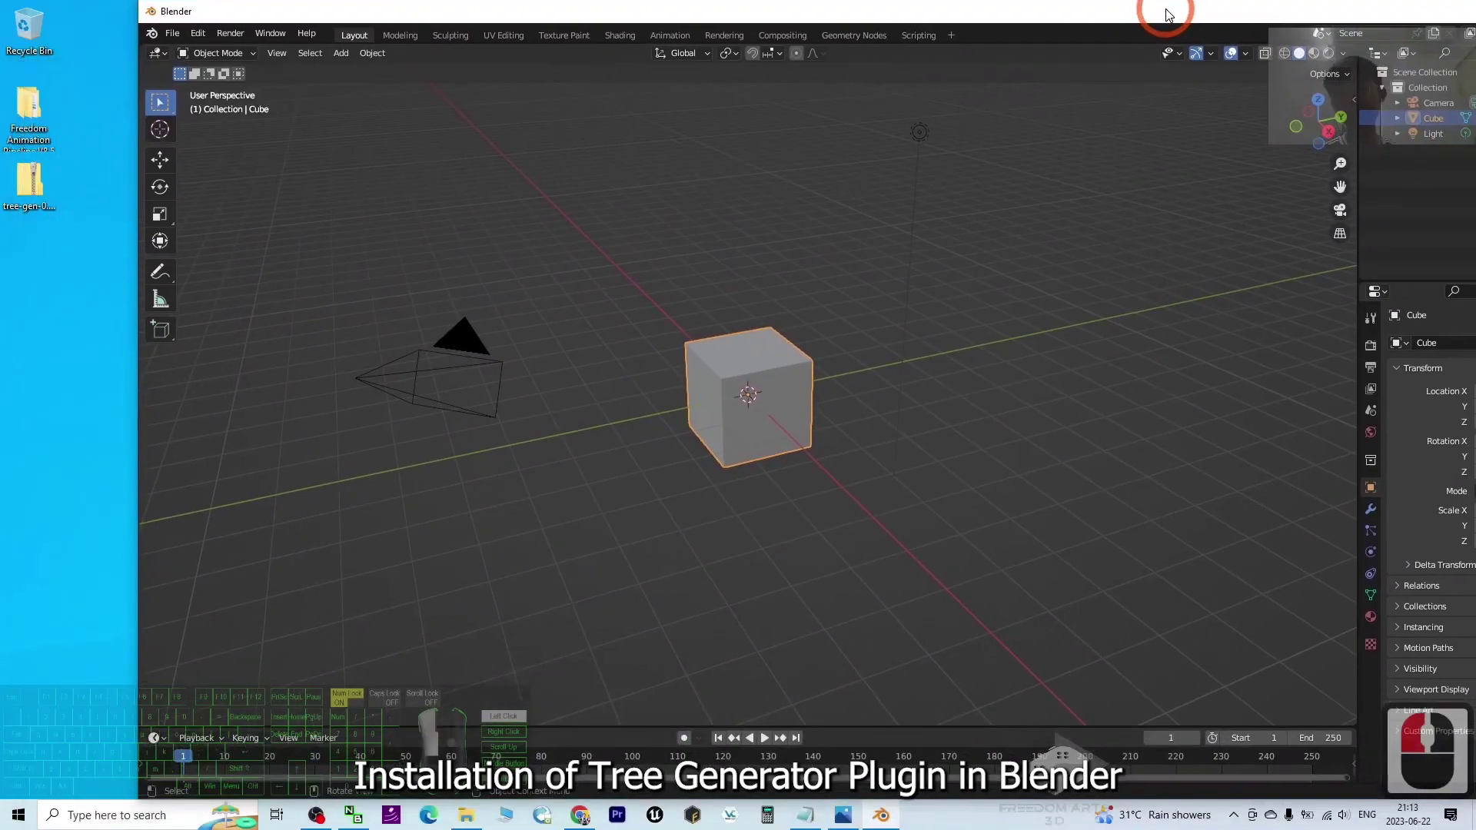
left_click(27, 211)
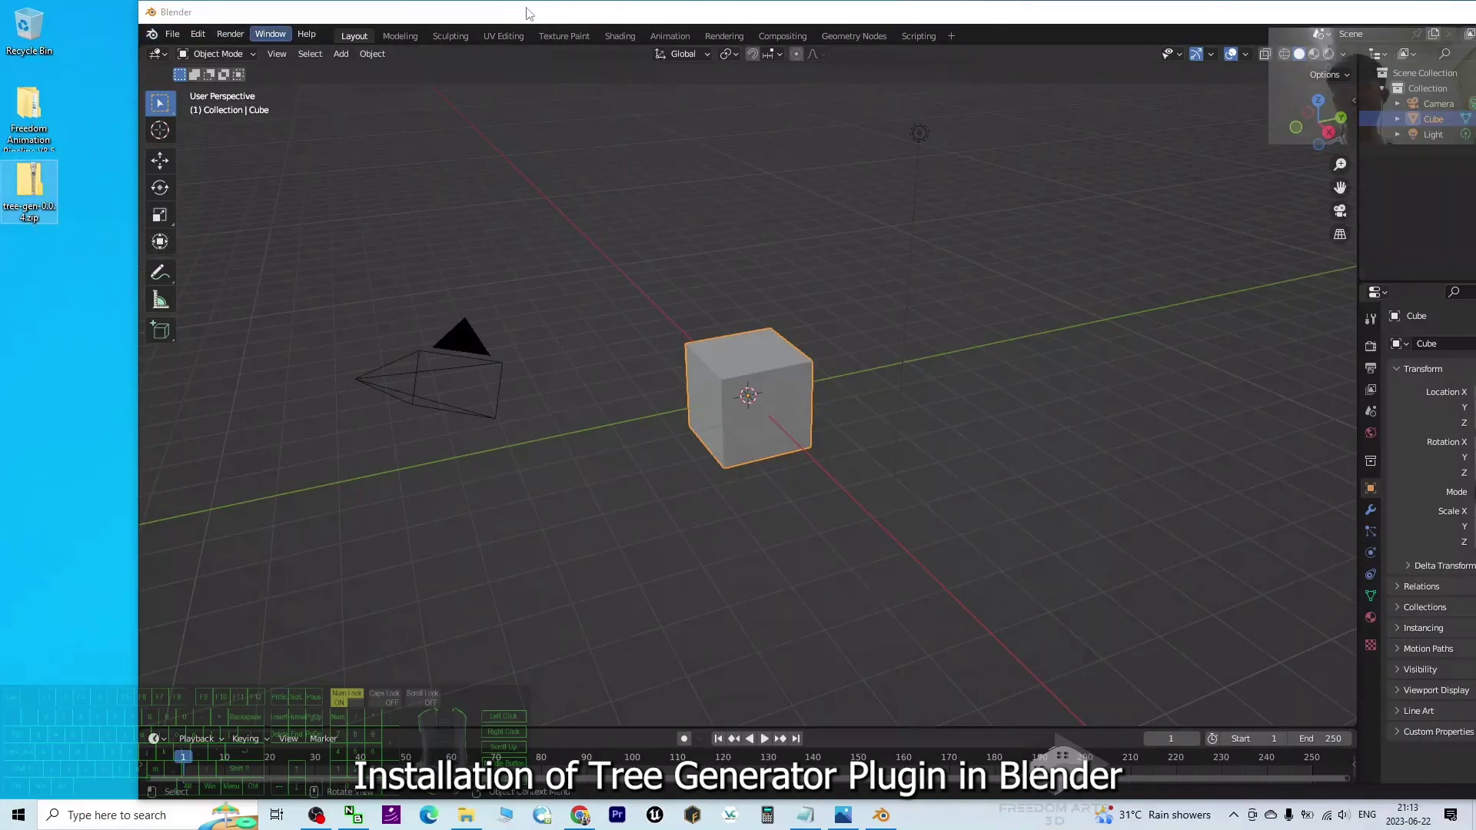
left_click_drag(523, 9, 518, 23)
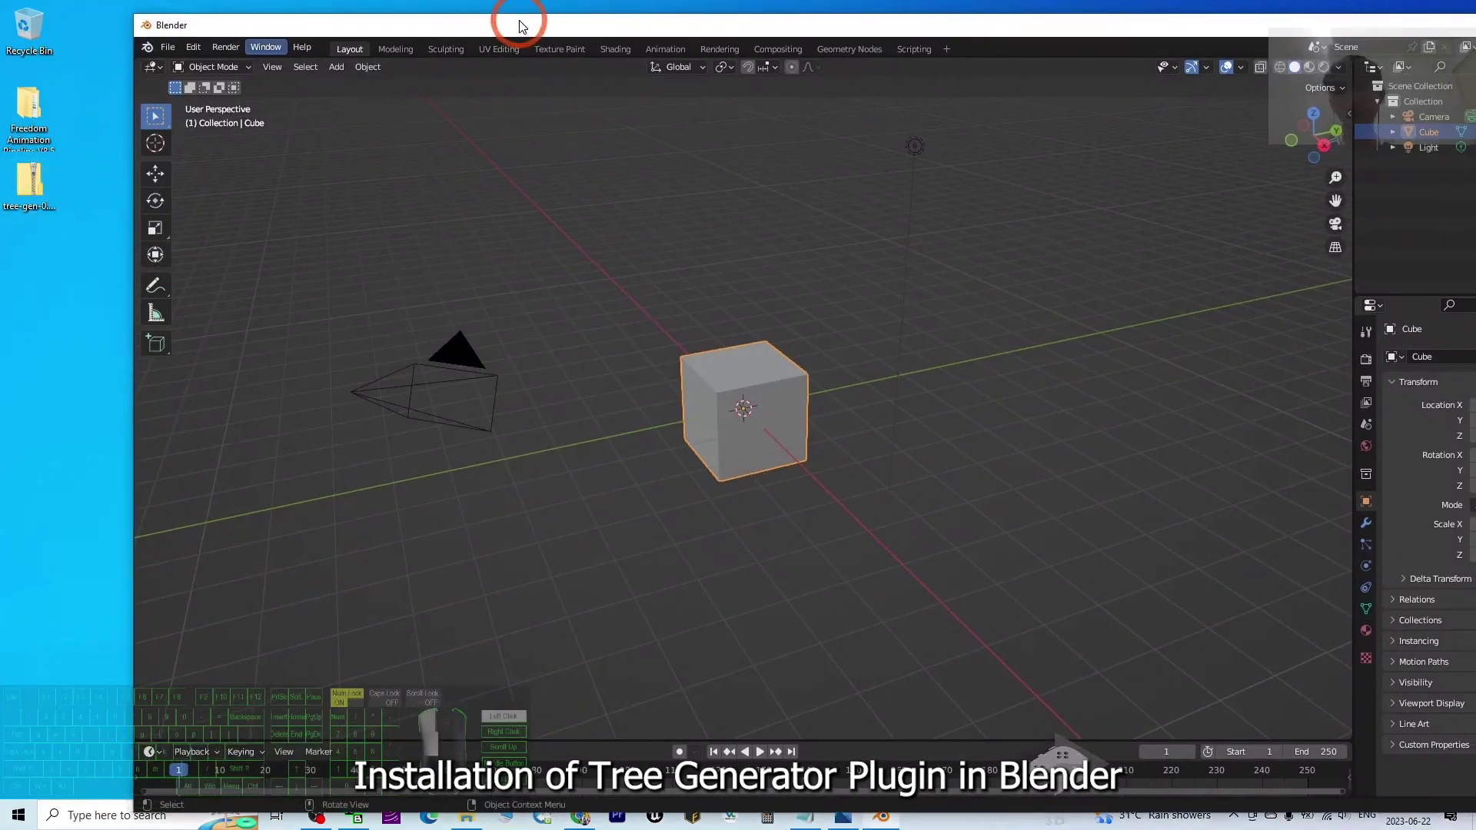
left_click(194, 48)
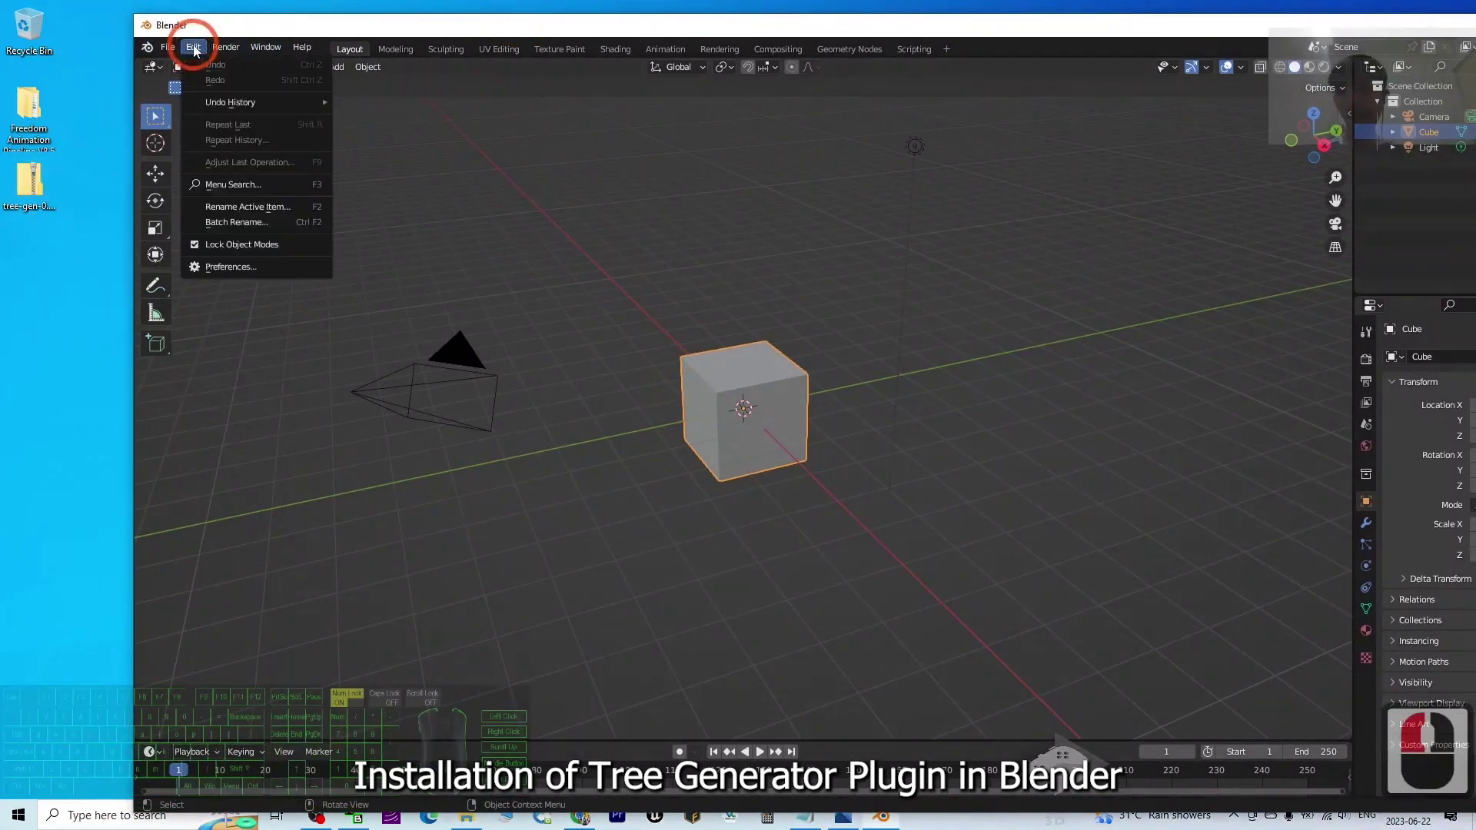
Step: Install tree-gen-0.0.4.zip from the Desktop as an add-on and enable Object: TreeGen
left_click(234, 269)
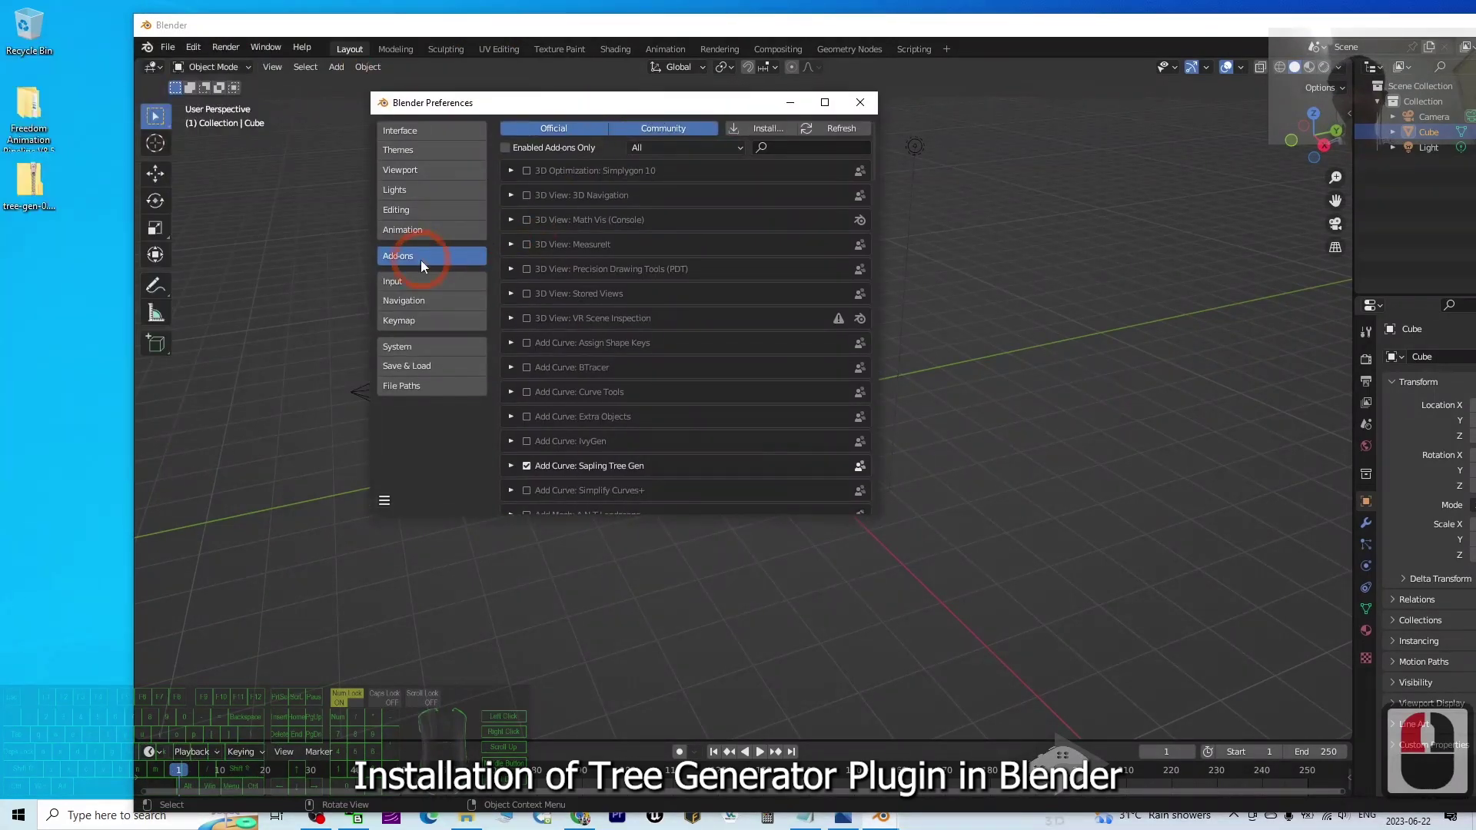
double_click(455, 260)
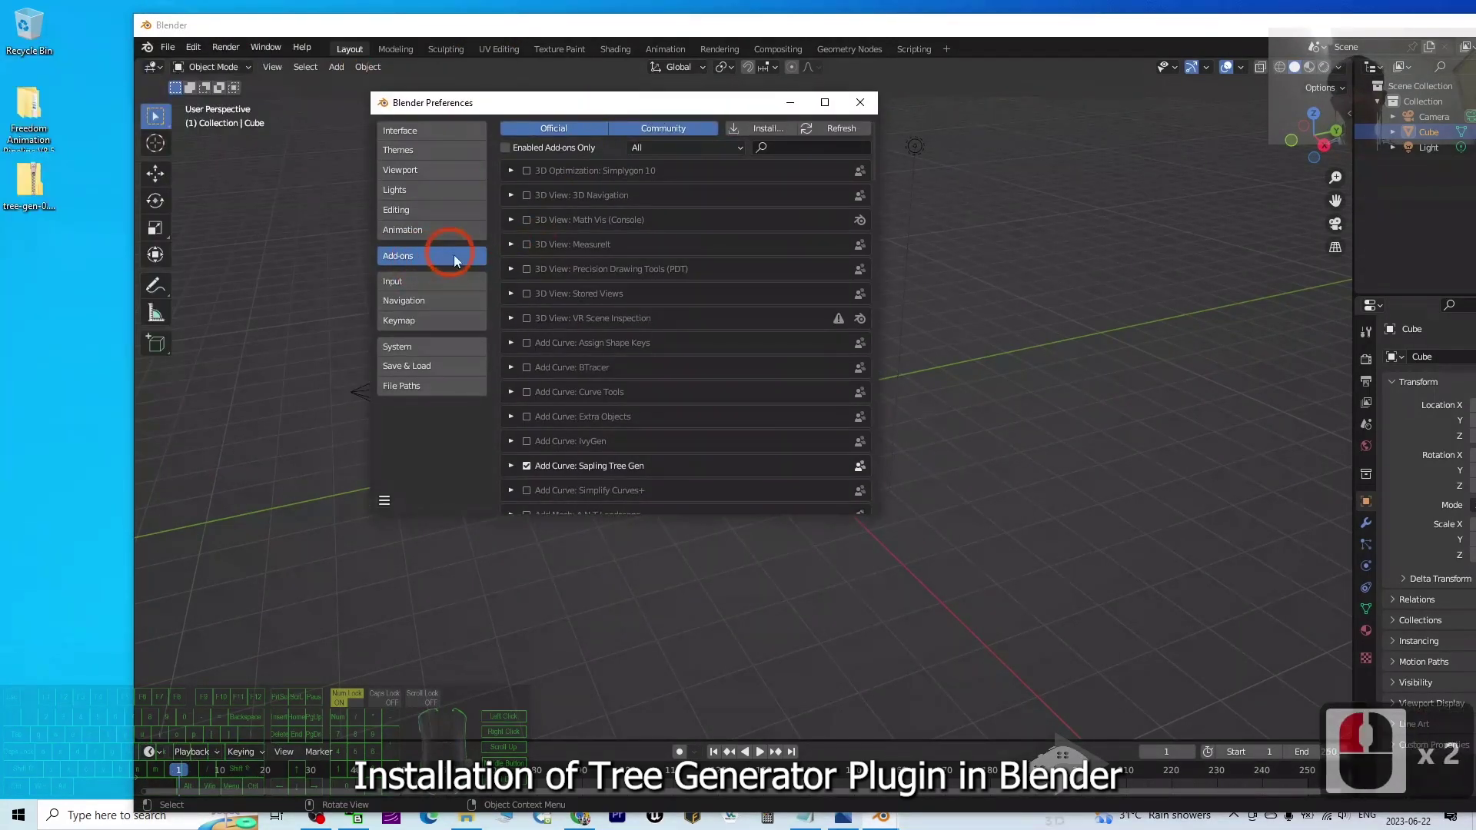
left_click(750, 128)
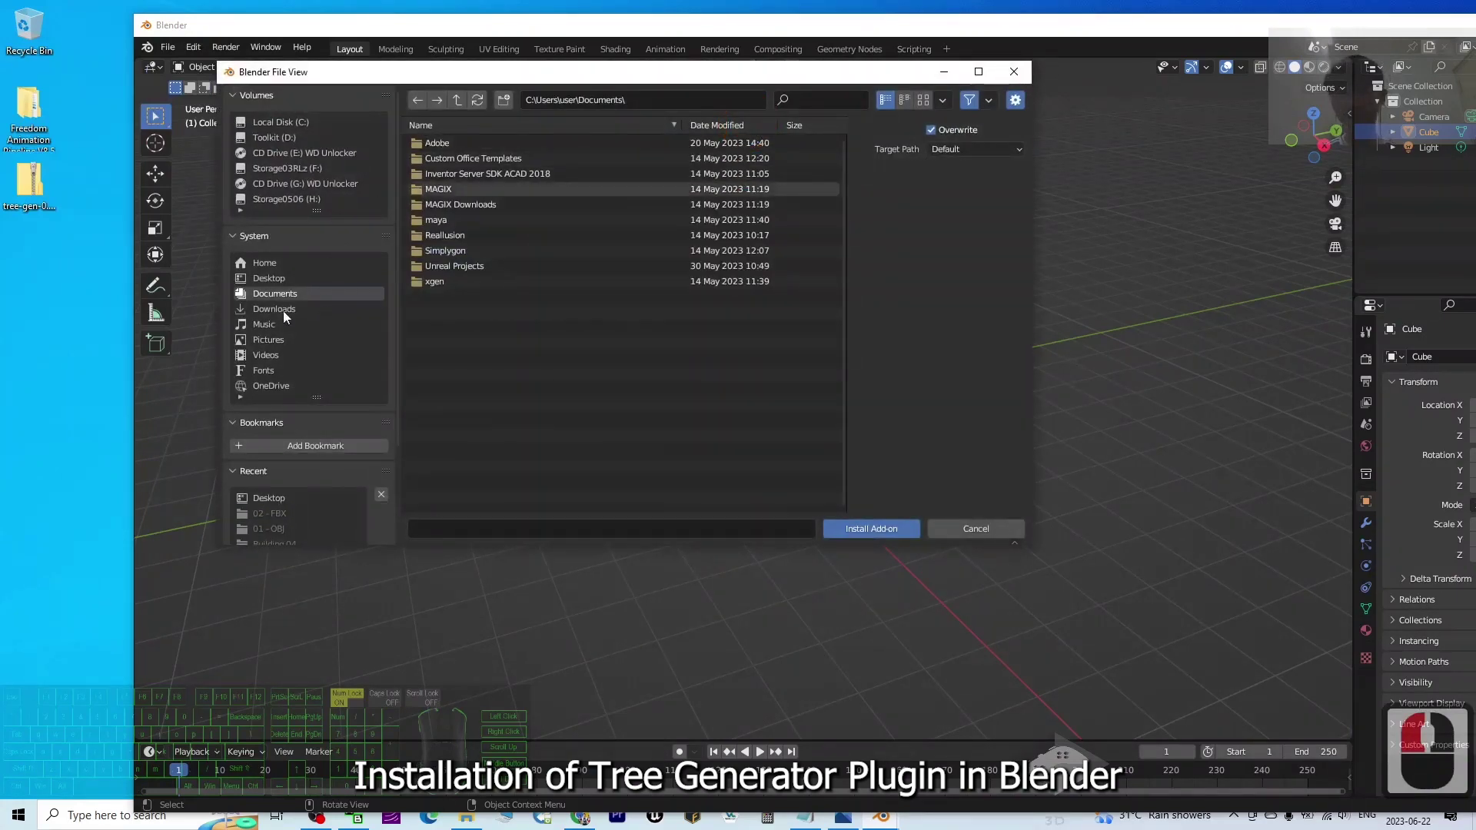
left_click(275, 280)
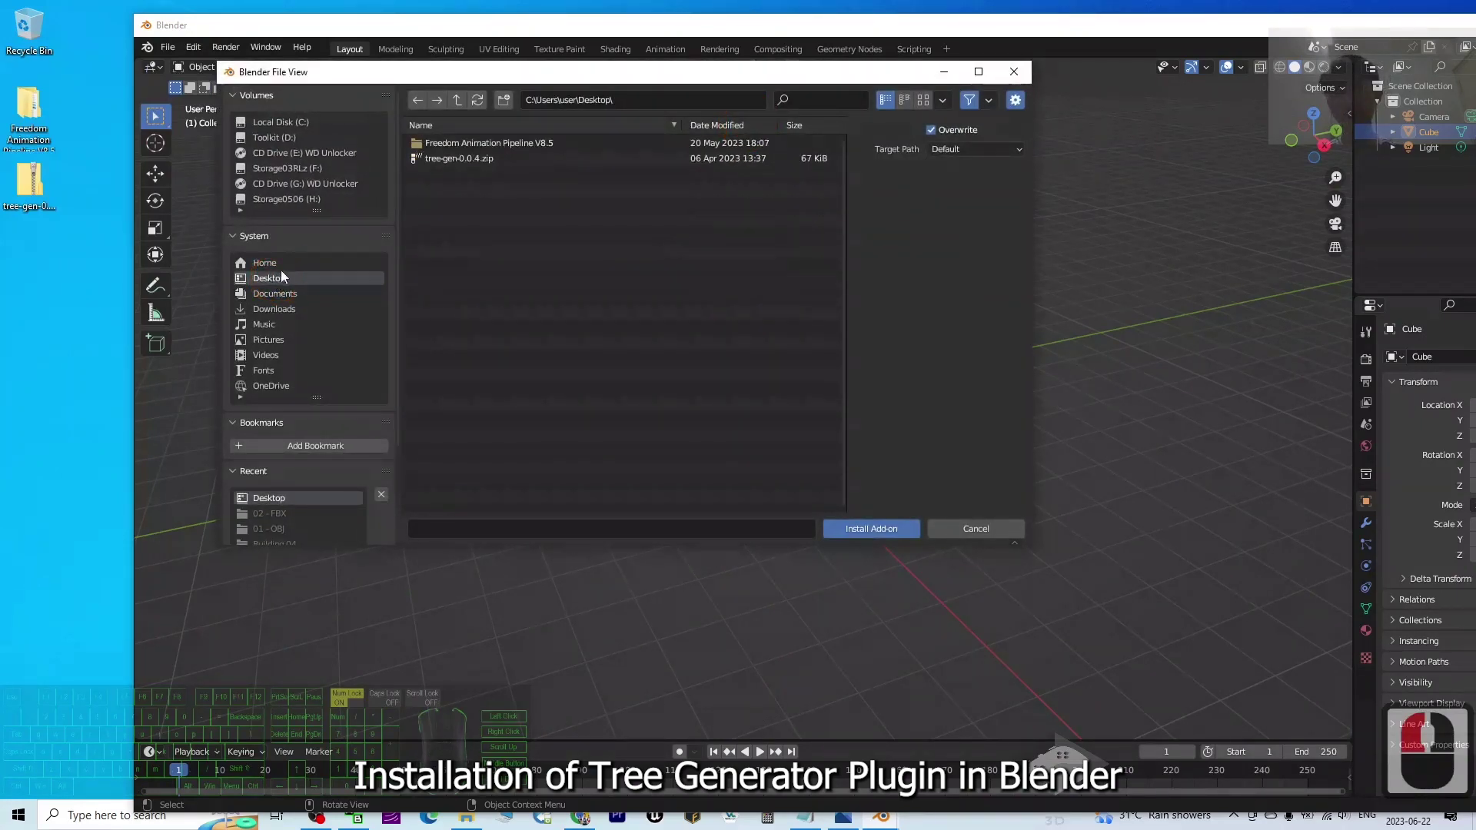
left_click(455, 159)
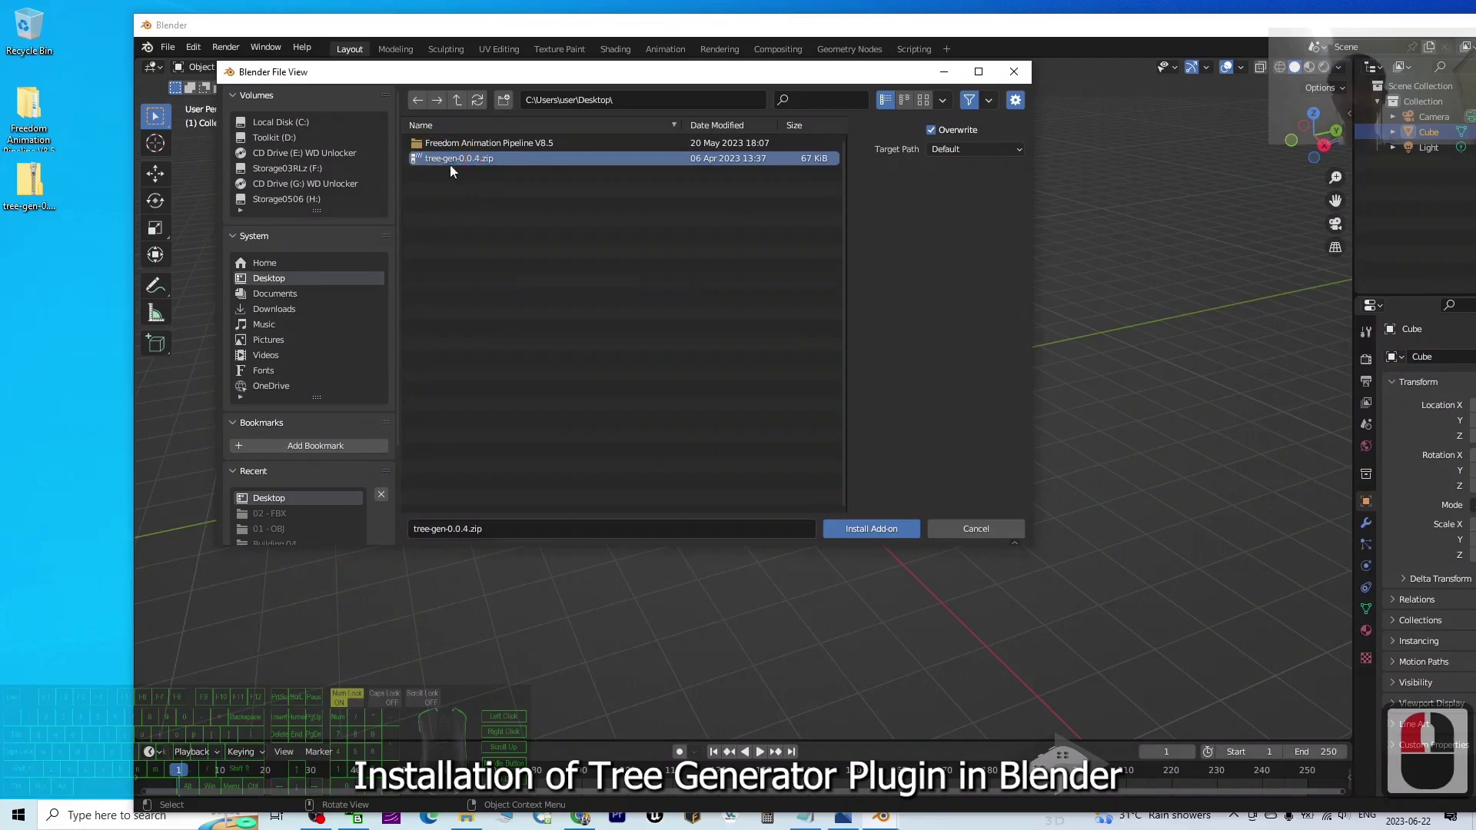
double_click(463, 163)
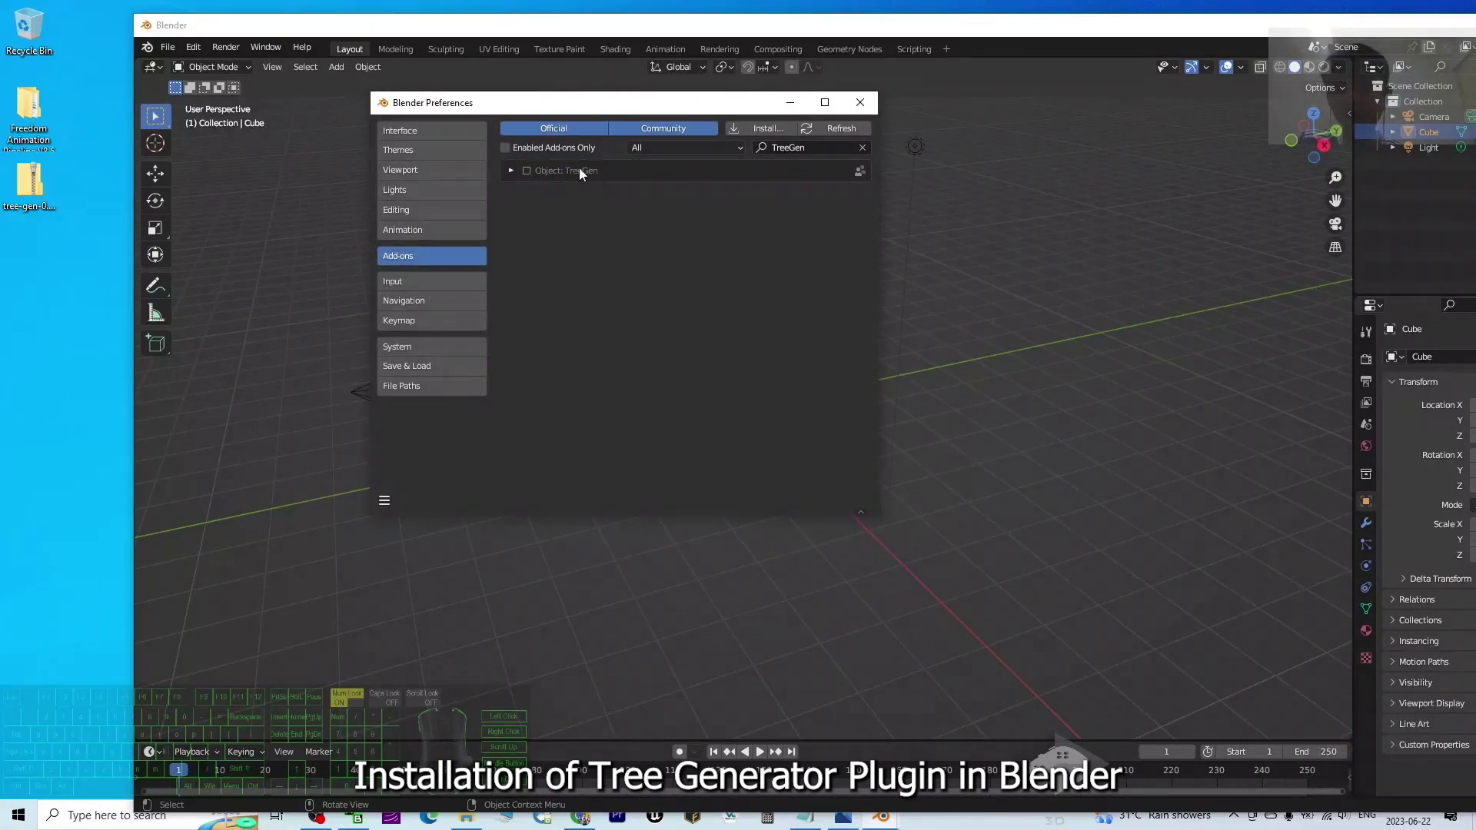
left_click(528, 170)
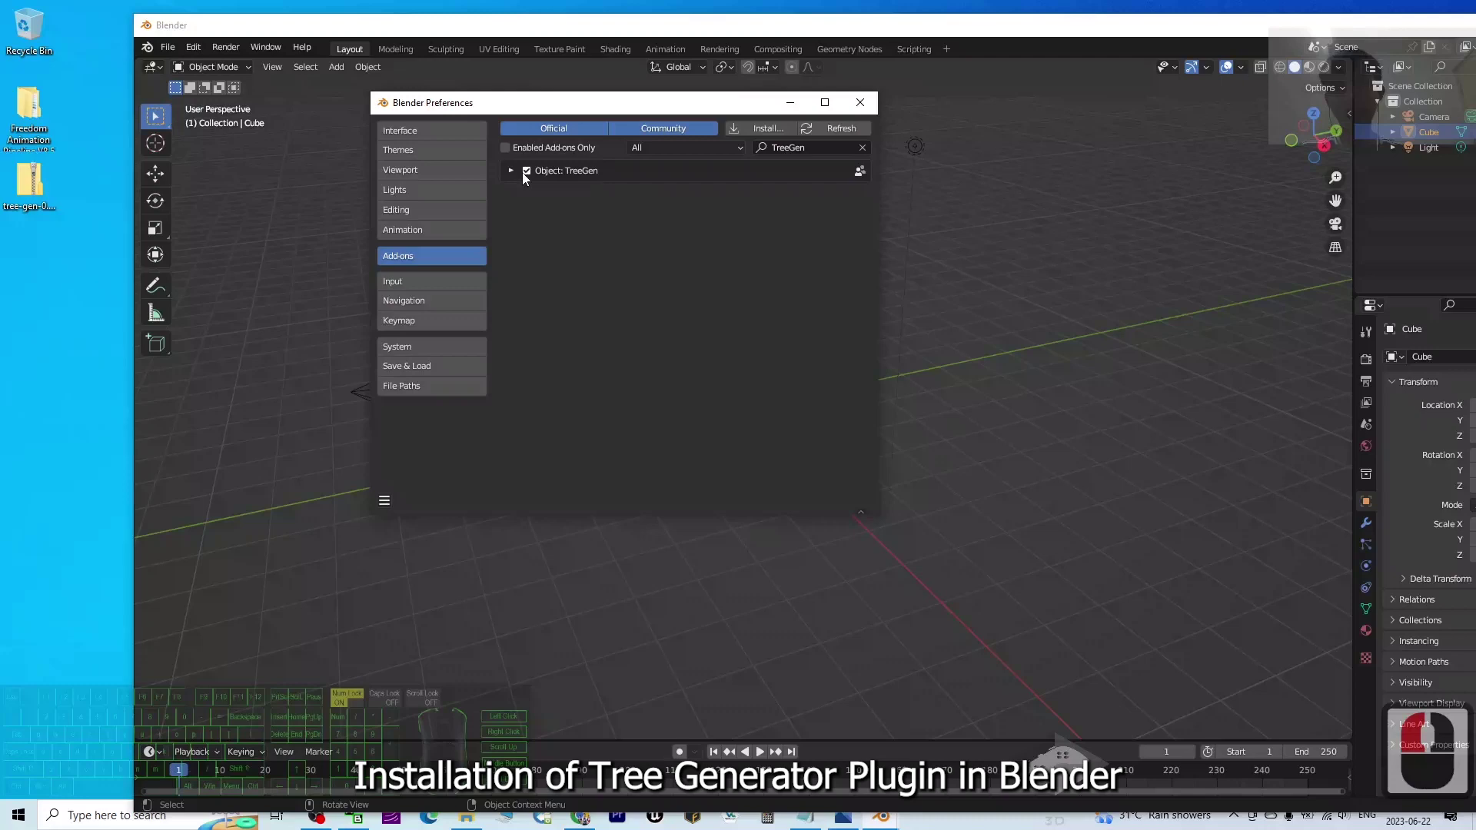
Step: Close Preferences, maximize Blender and show the TreeGen tab in the N sidebar
left_click(860, 102)
left_click_drag(964, 29, 917, 123)
double_click(871, 55)
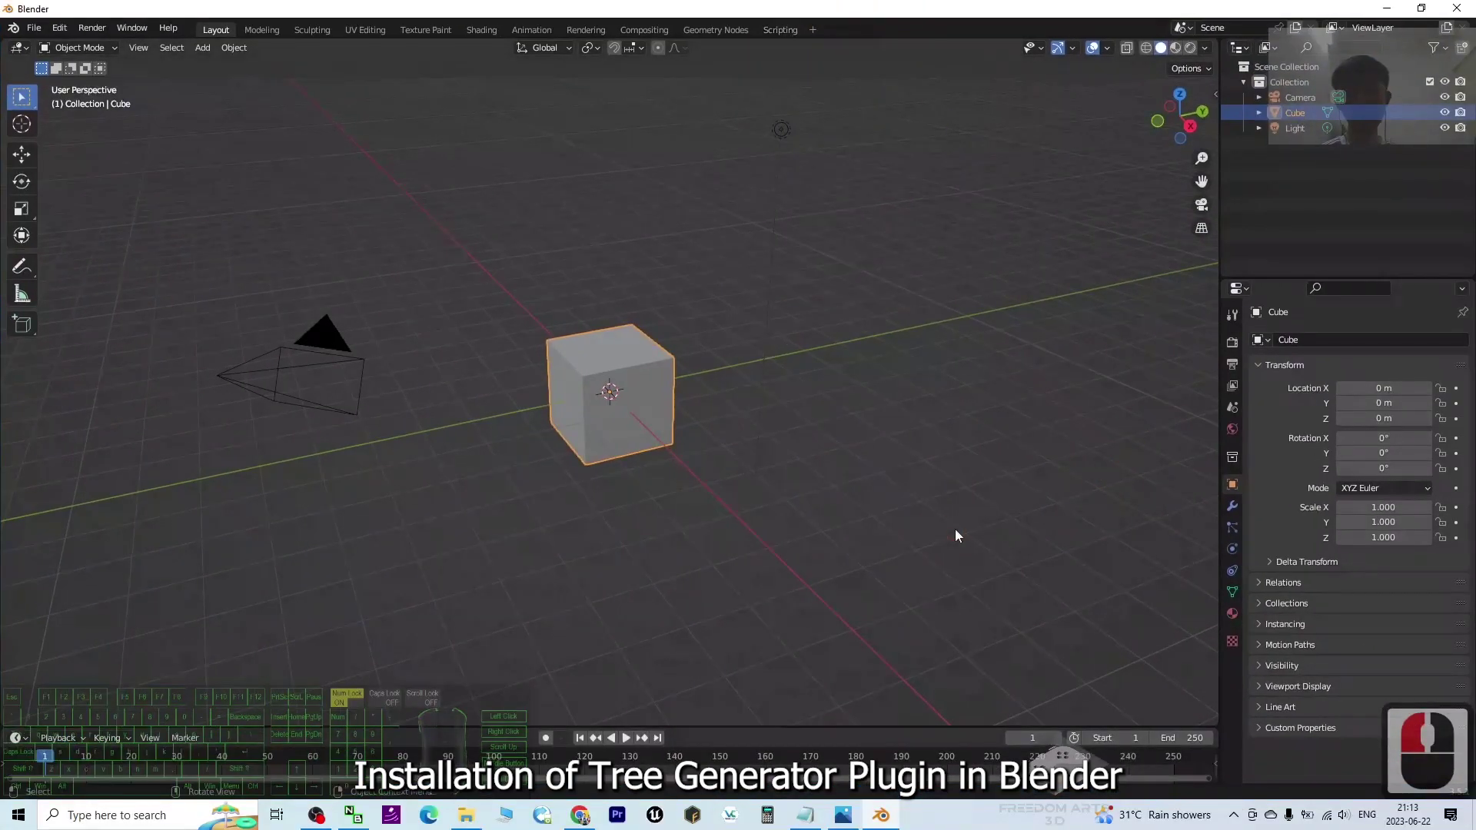
double_click(989, 312)
key("n")
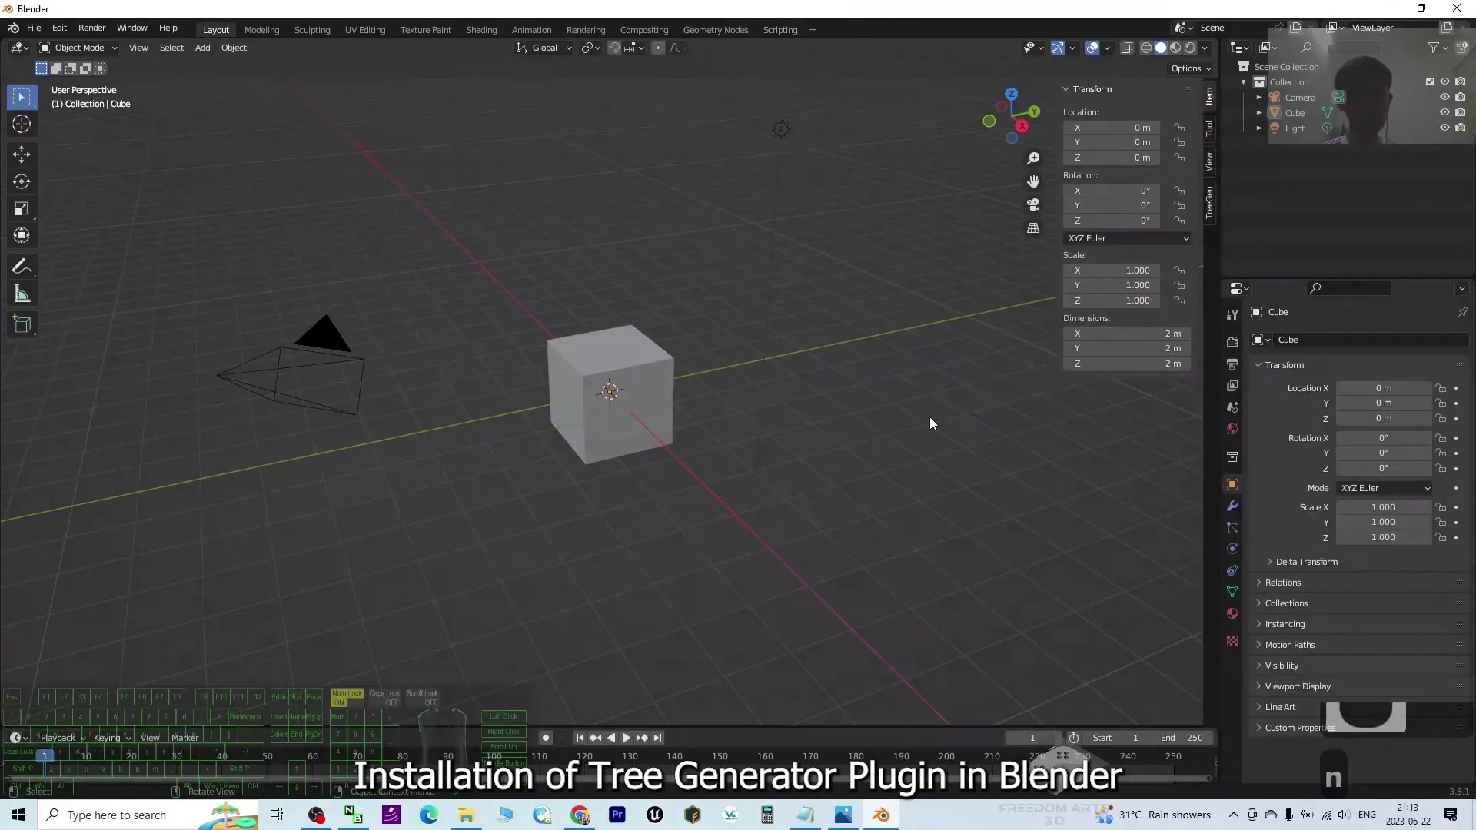
left_click(1210, 203)
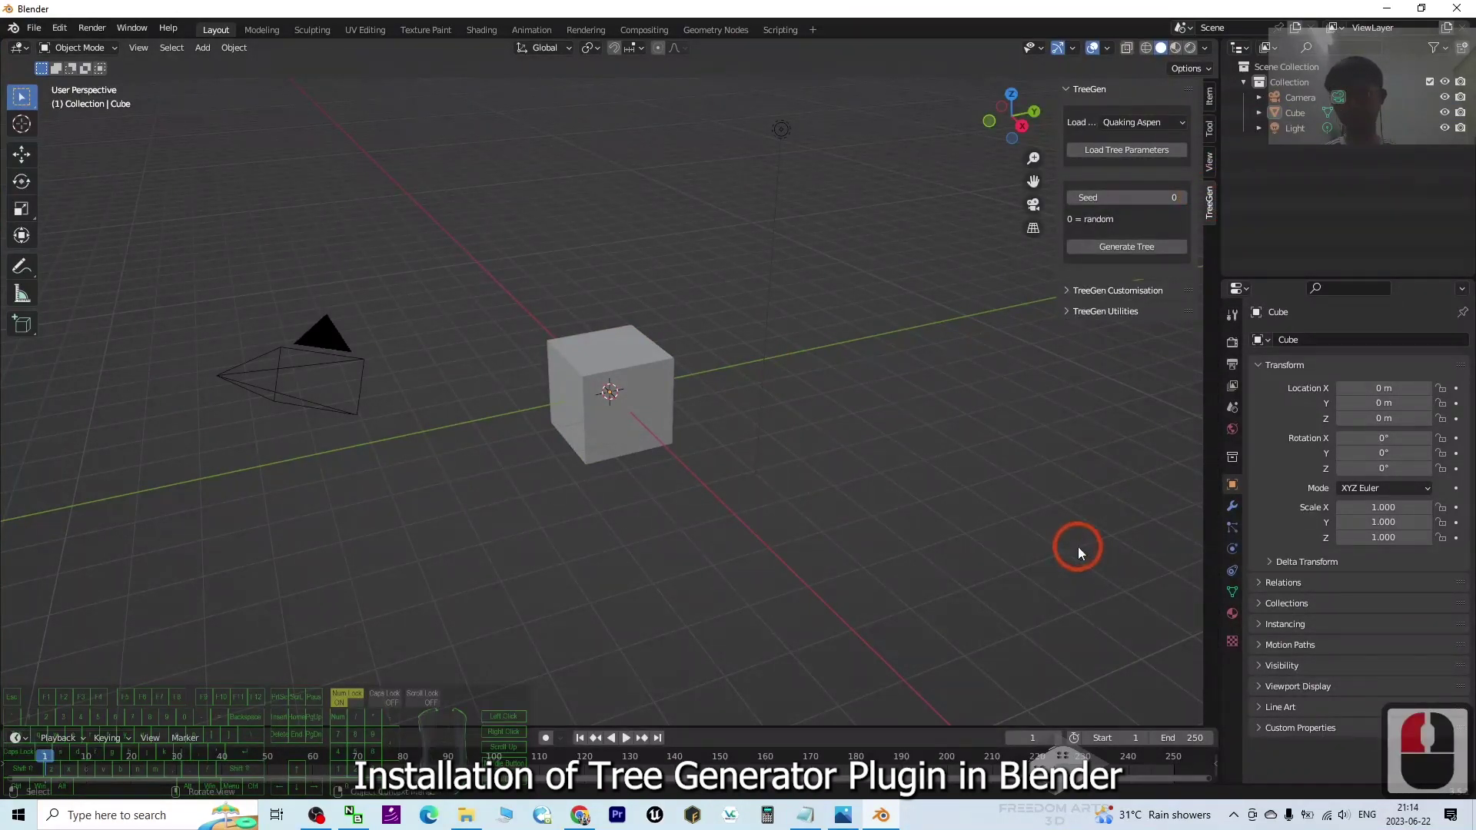
Step: Box-select and delete the default camera, cube and light
scroll(1003, 565, "up", 3)
scroll(988, 526, "down", 3)
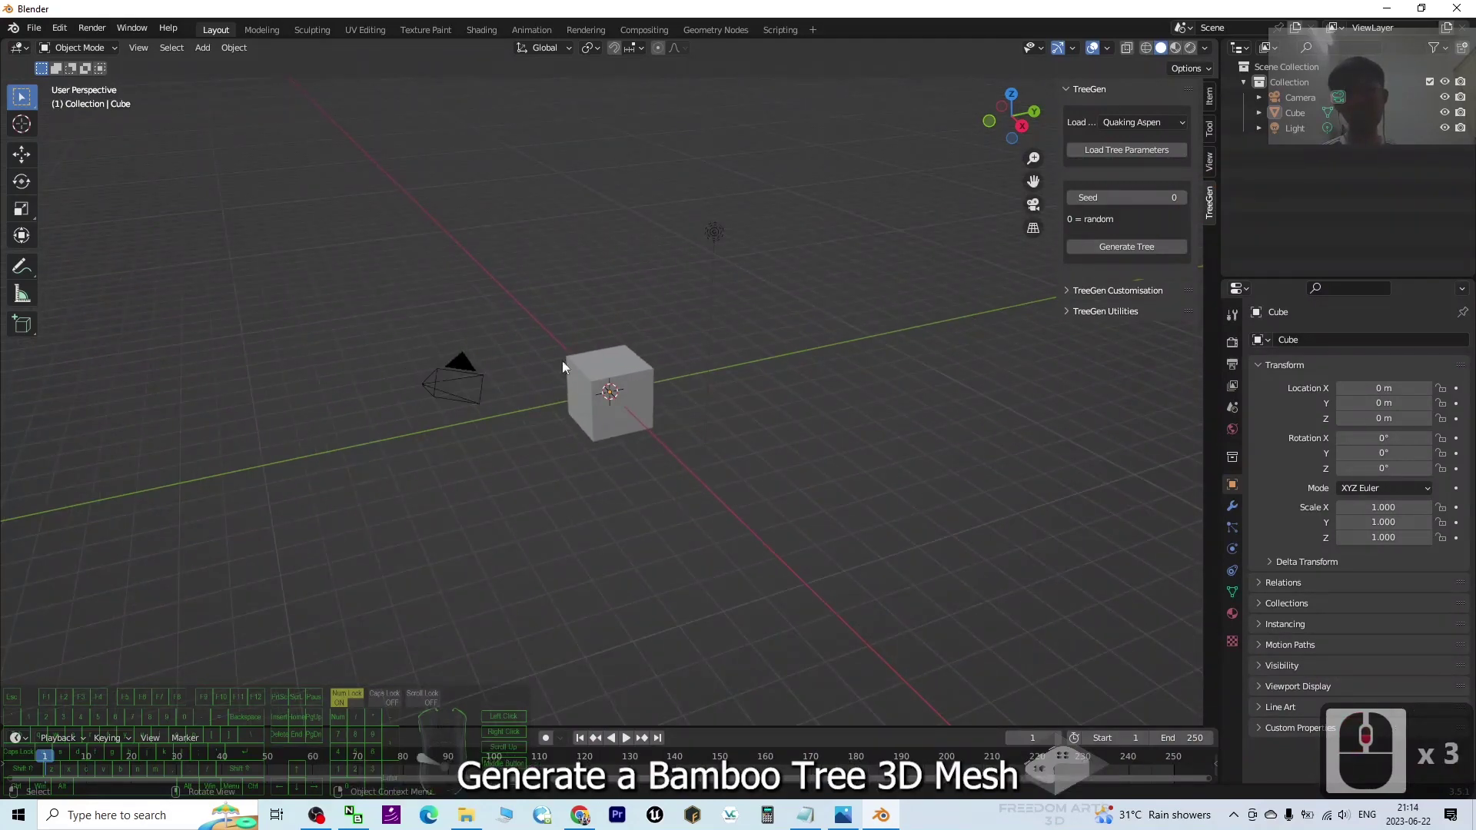
left_click(779, 362)
left_click(349, 179)
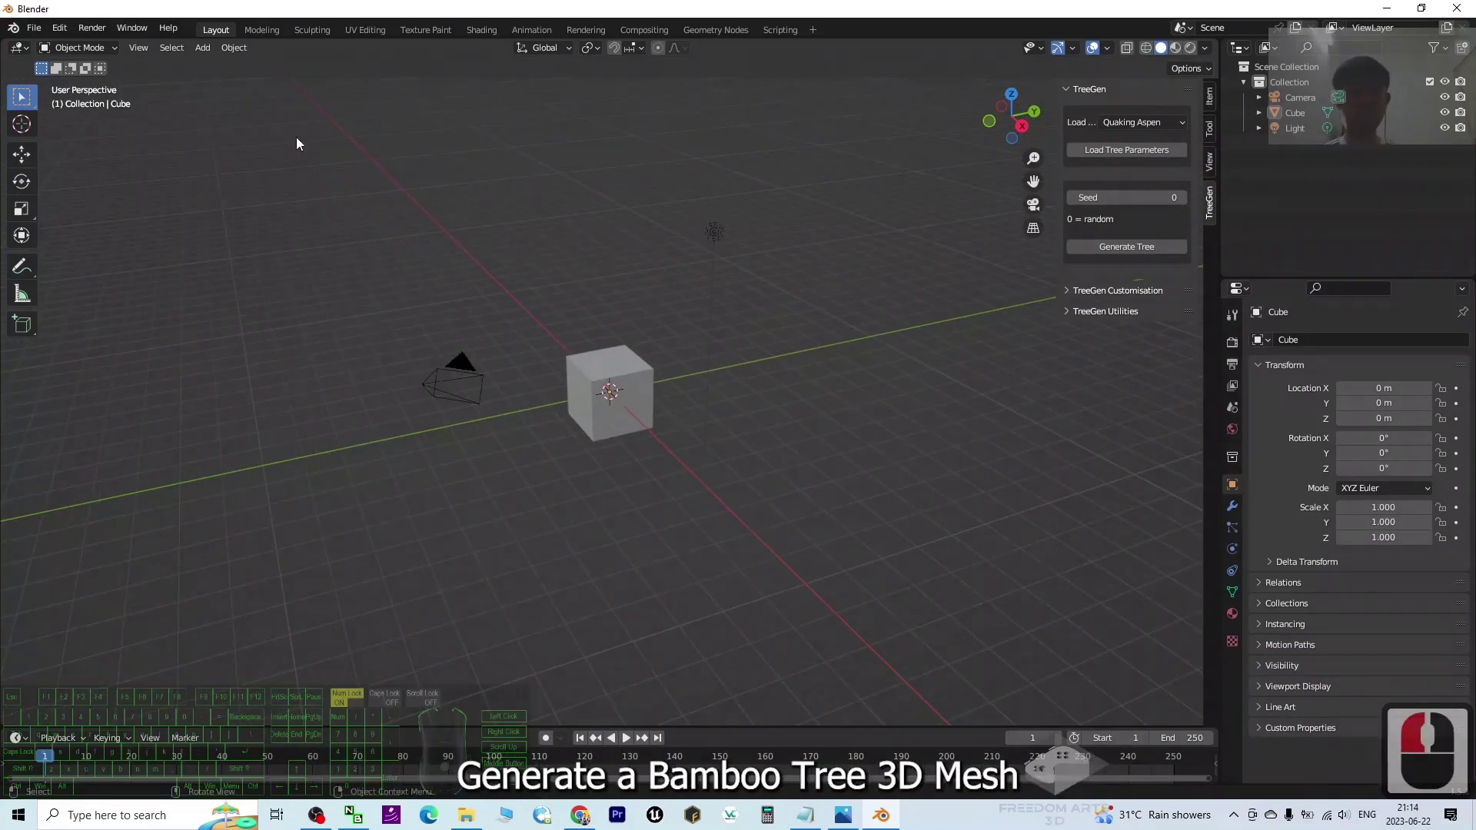
left_click_drag(365, 156, 943, 559)
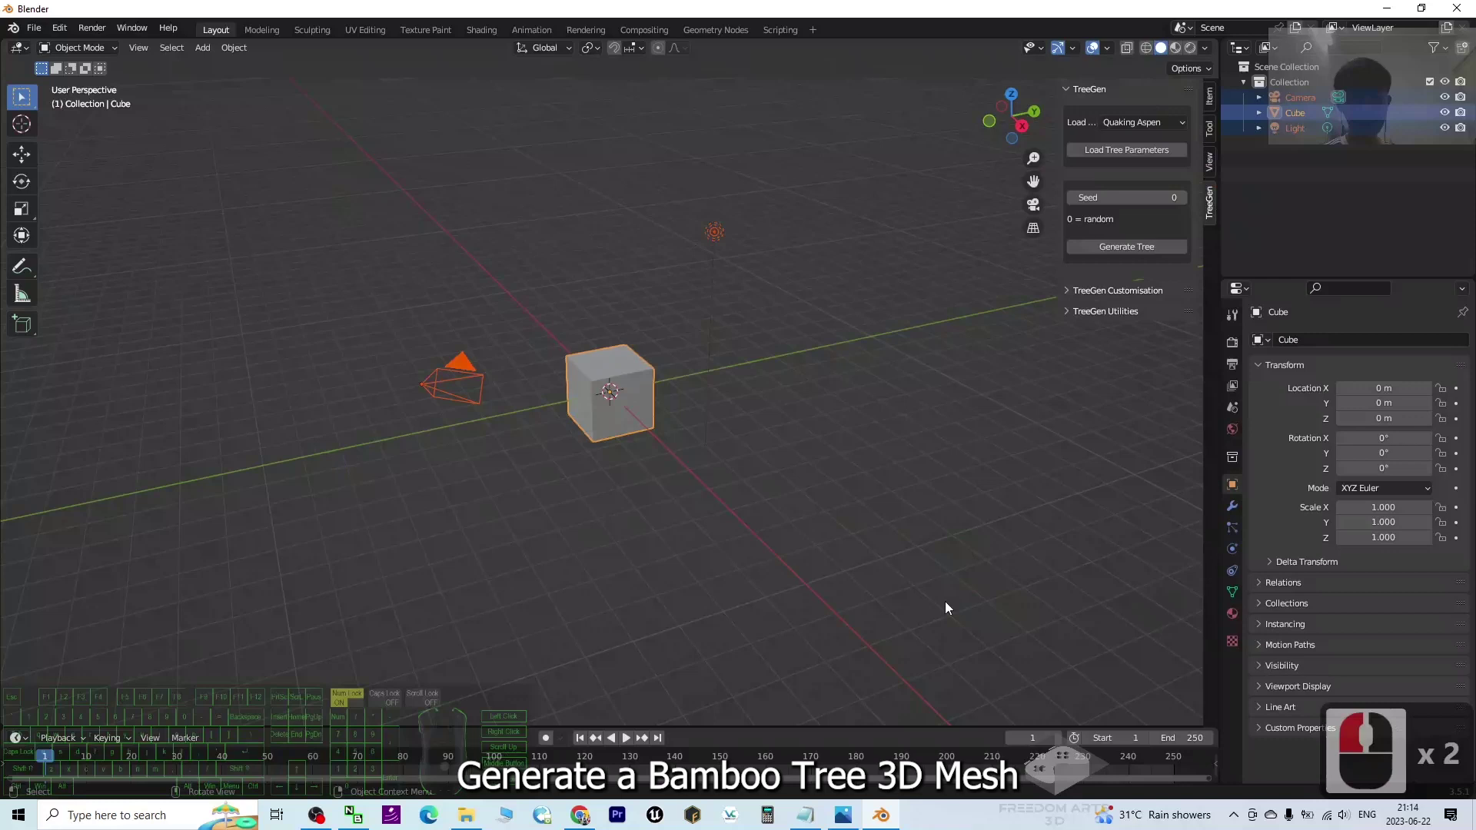
key("Delete")
scroll(738, 431, "up", 5)
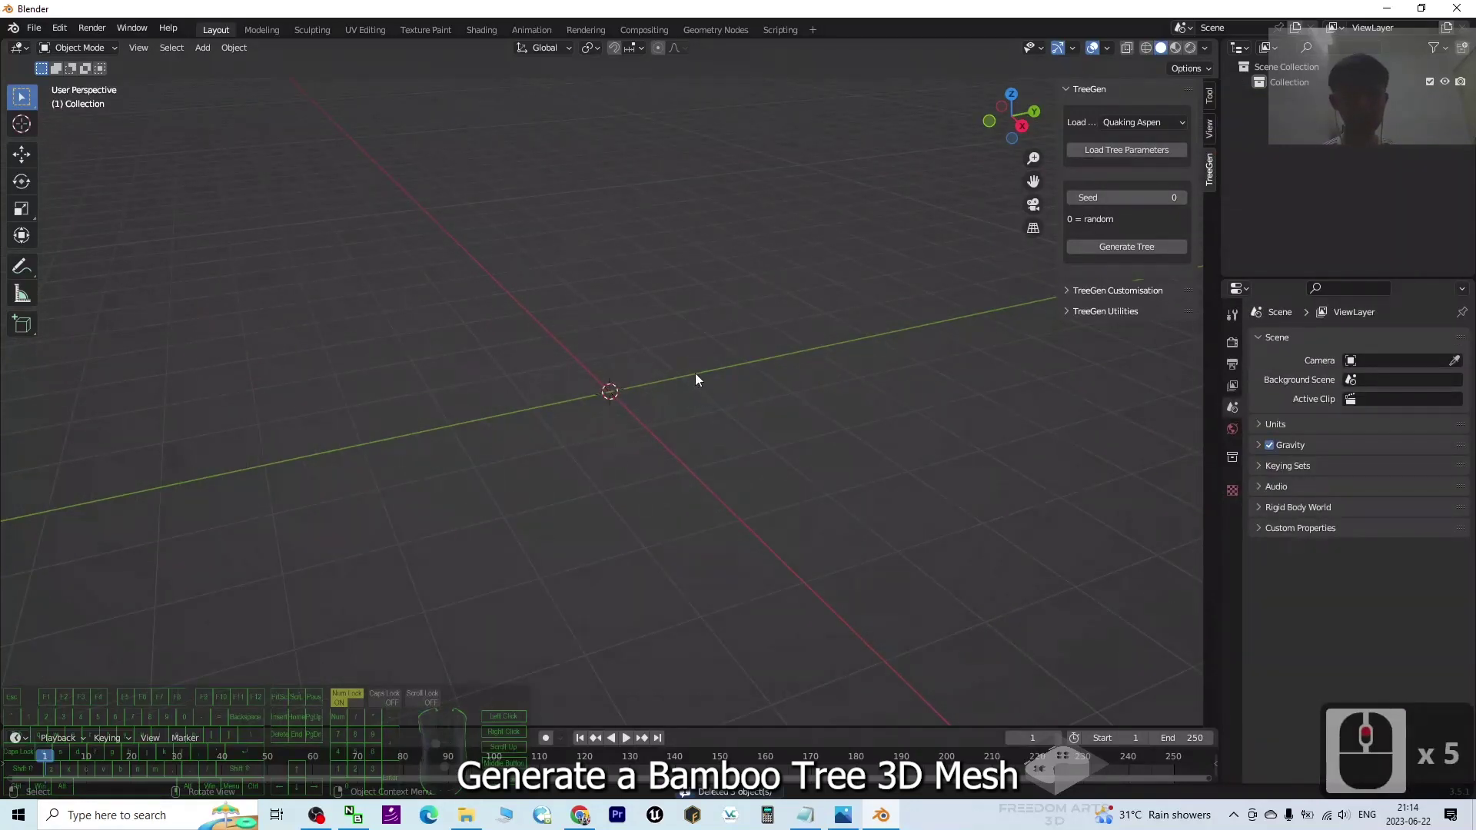
left_click(1210, 173)
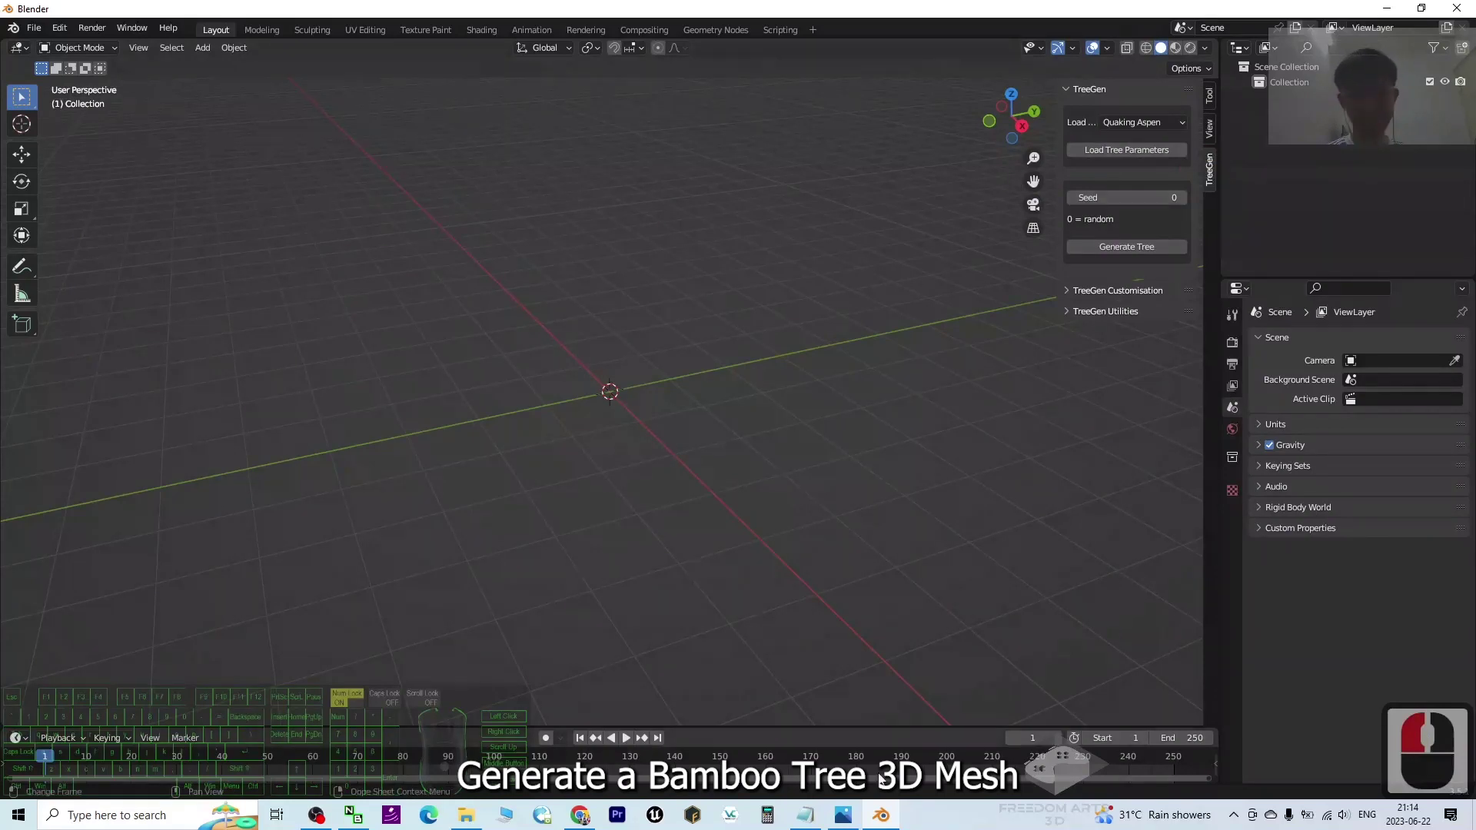
left_click(843, 814)
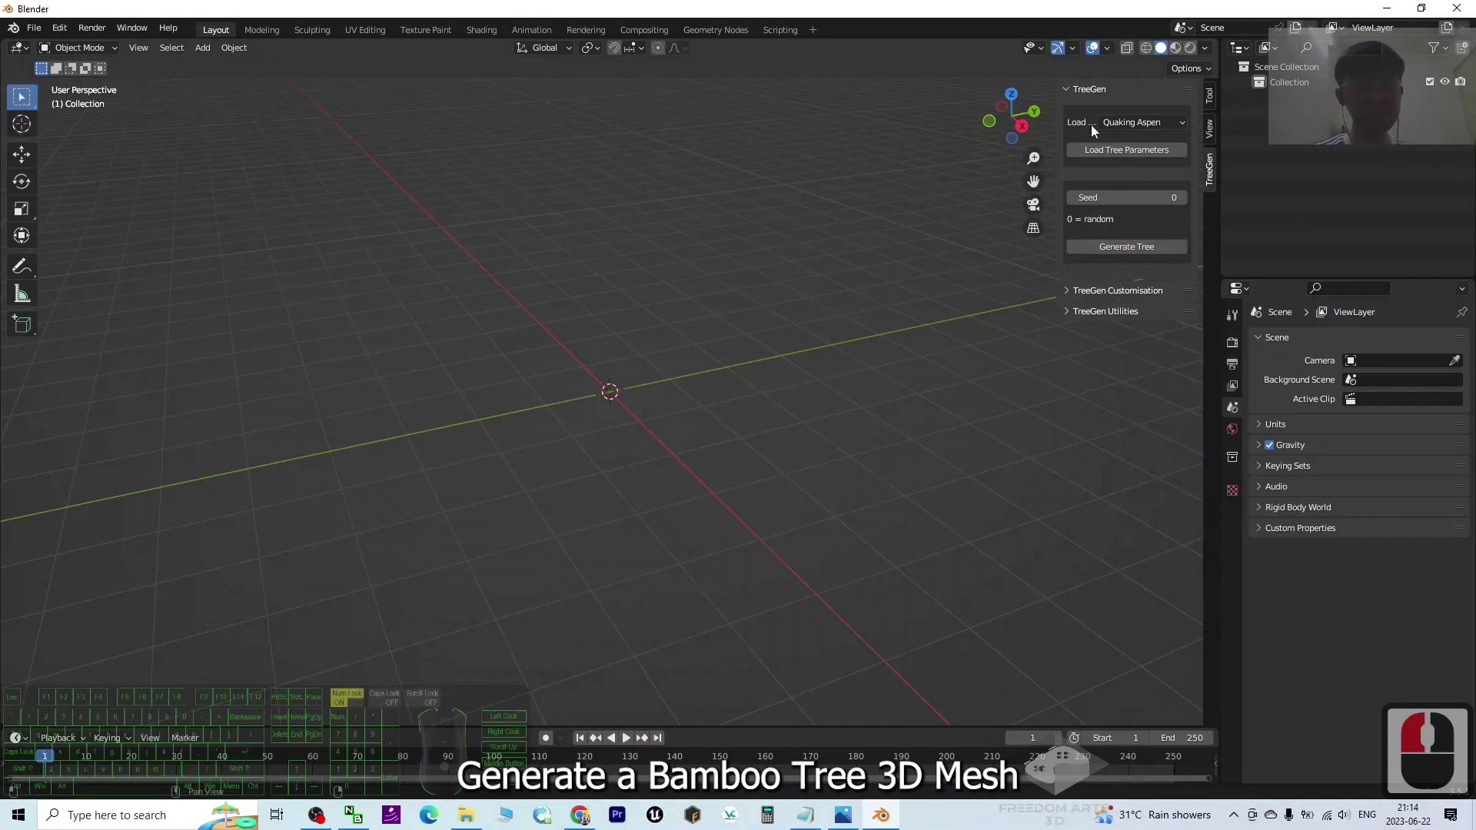
Step: Load the Bamboo preset's parameters in TreeGen and generate the bamboo tree
left_click(1112, 123)
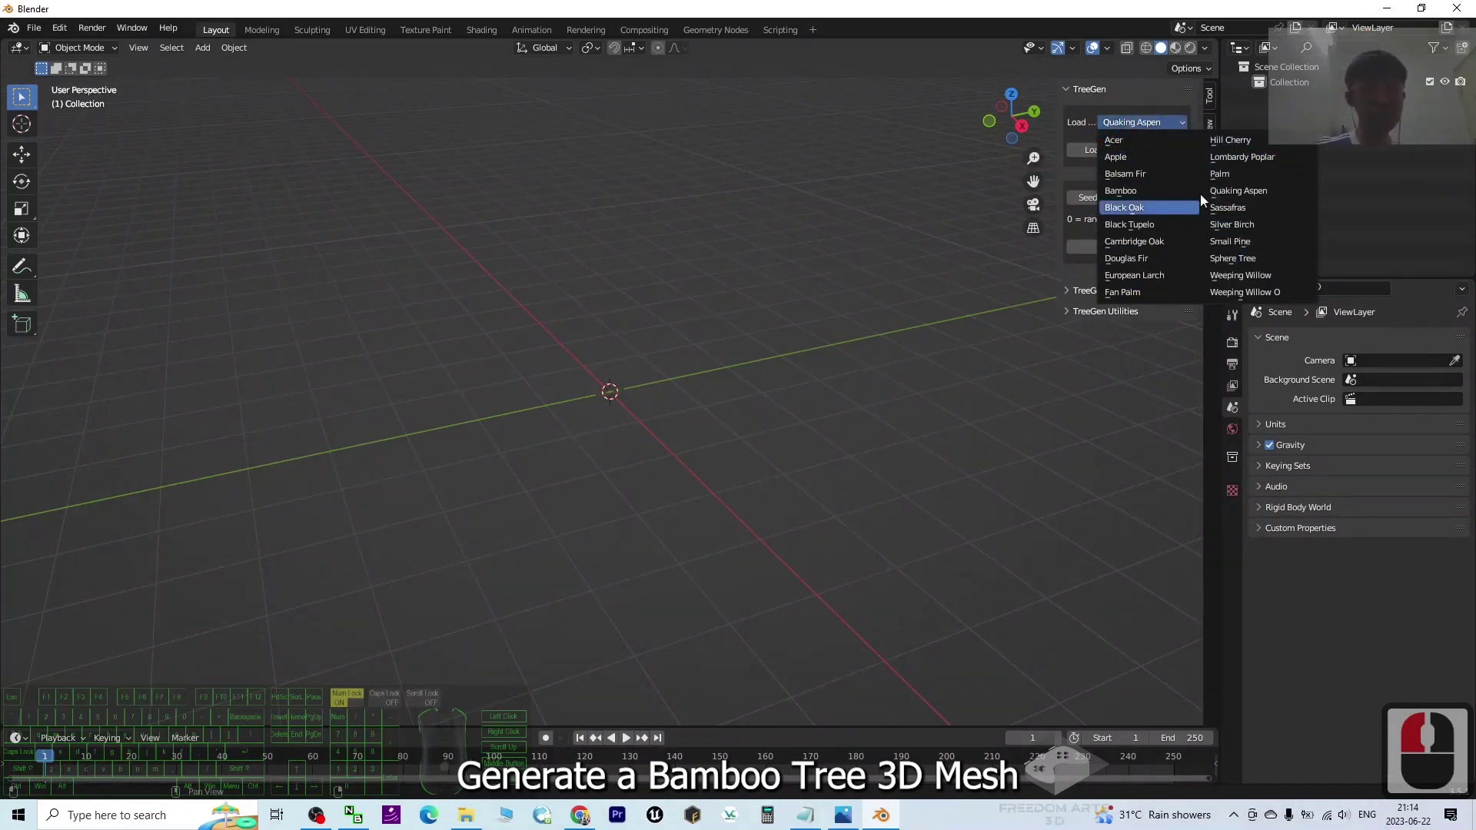
left_click(1141, 125)
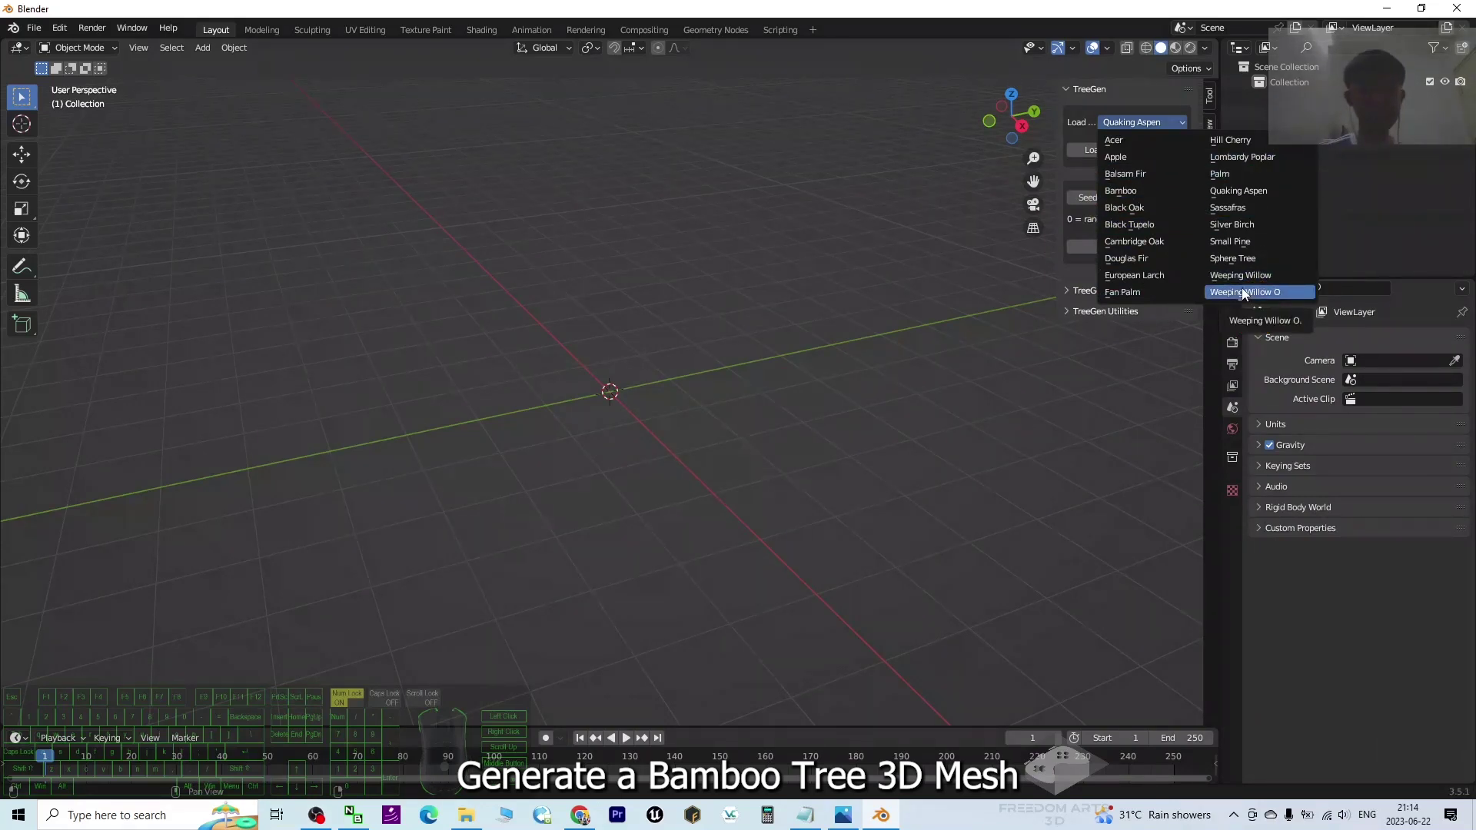
left_click(1143, 122)
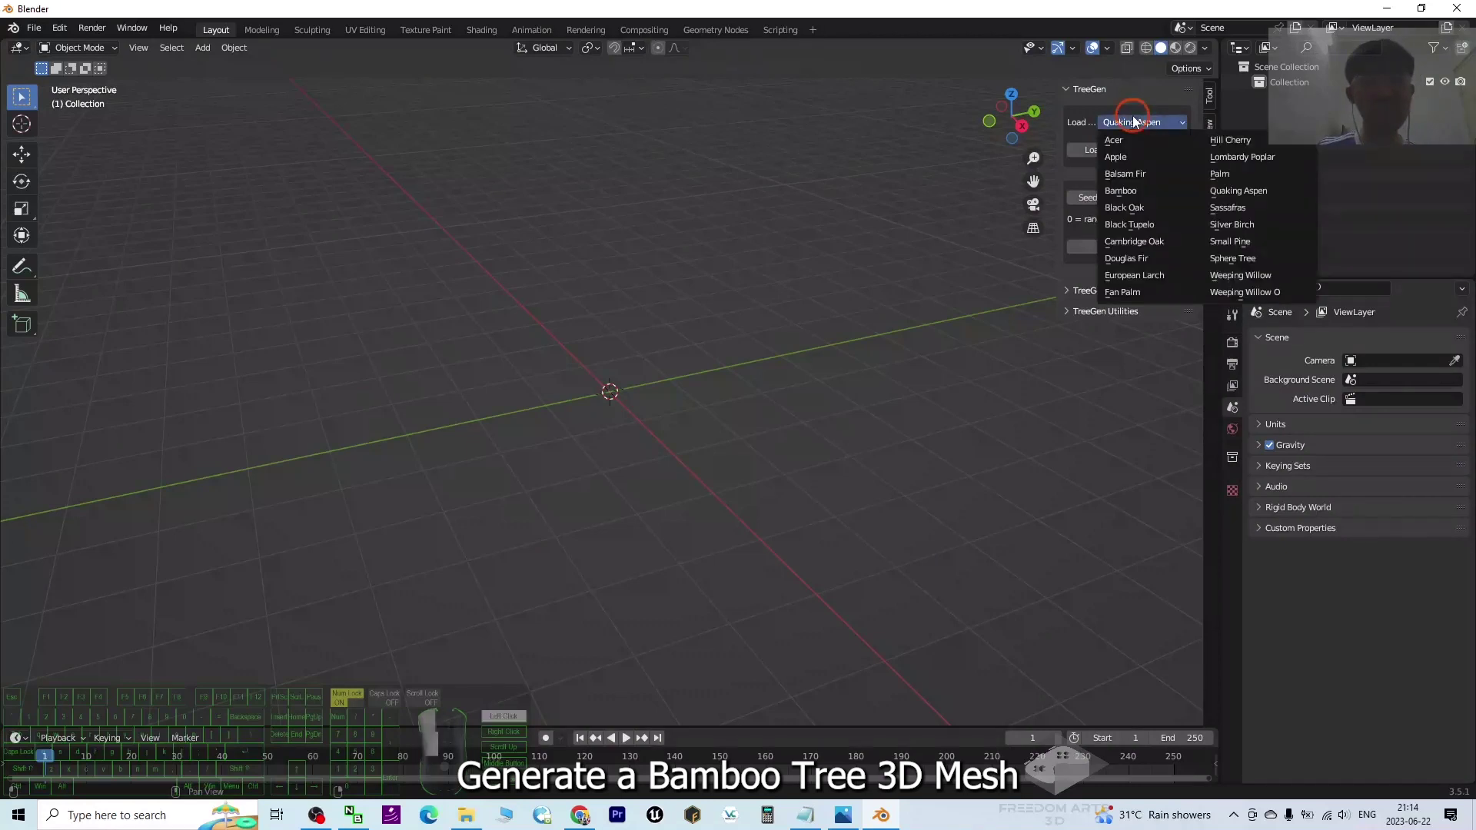
left_click_drag(1272, 215, 1260, 258)
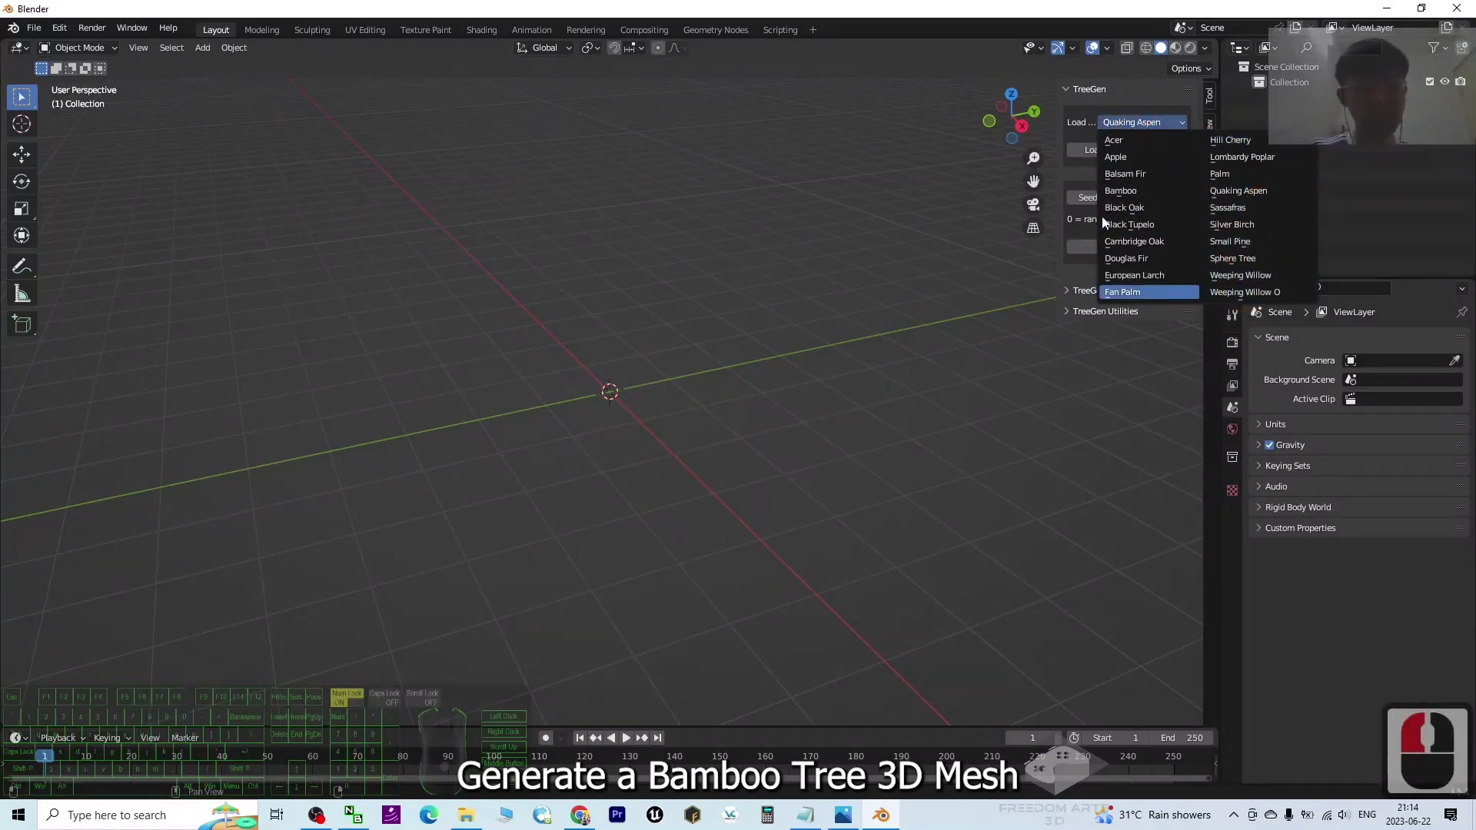
left_click(1120, 190)
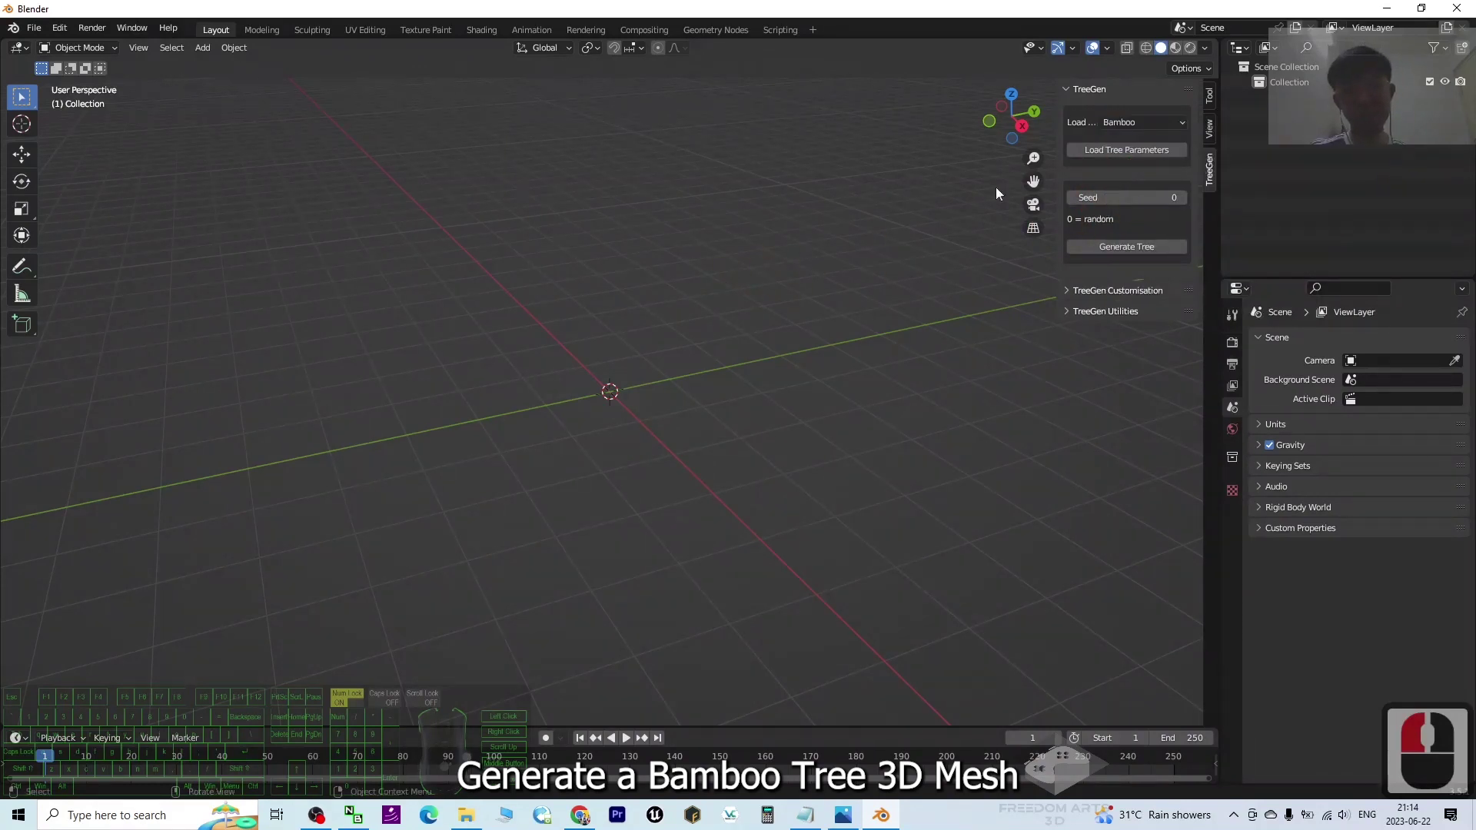
left_click(1111, 151)
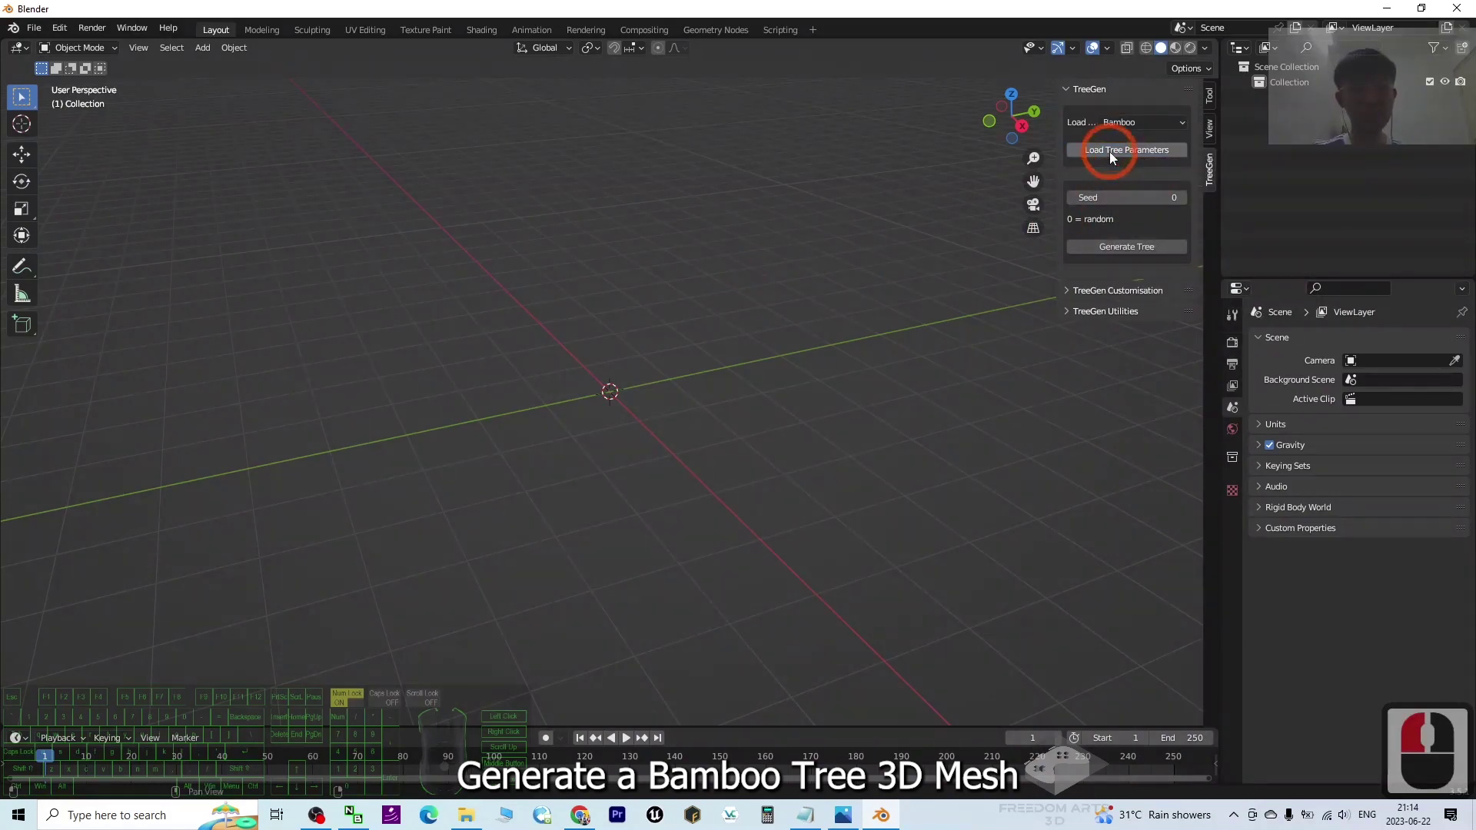
left_click(1123, 245)
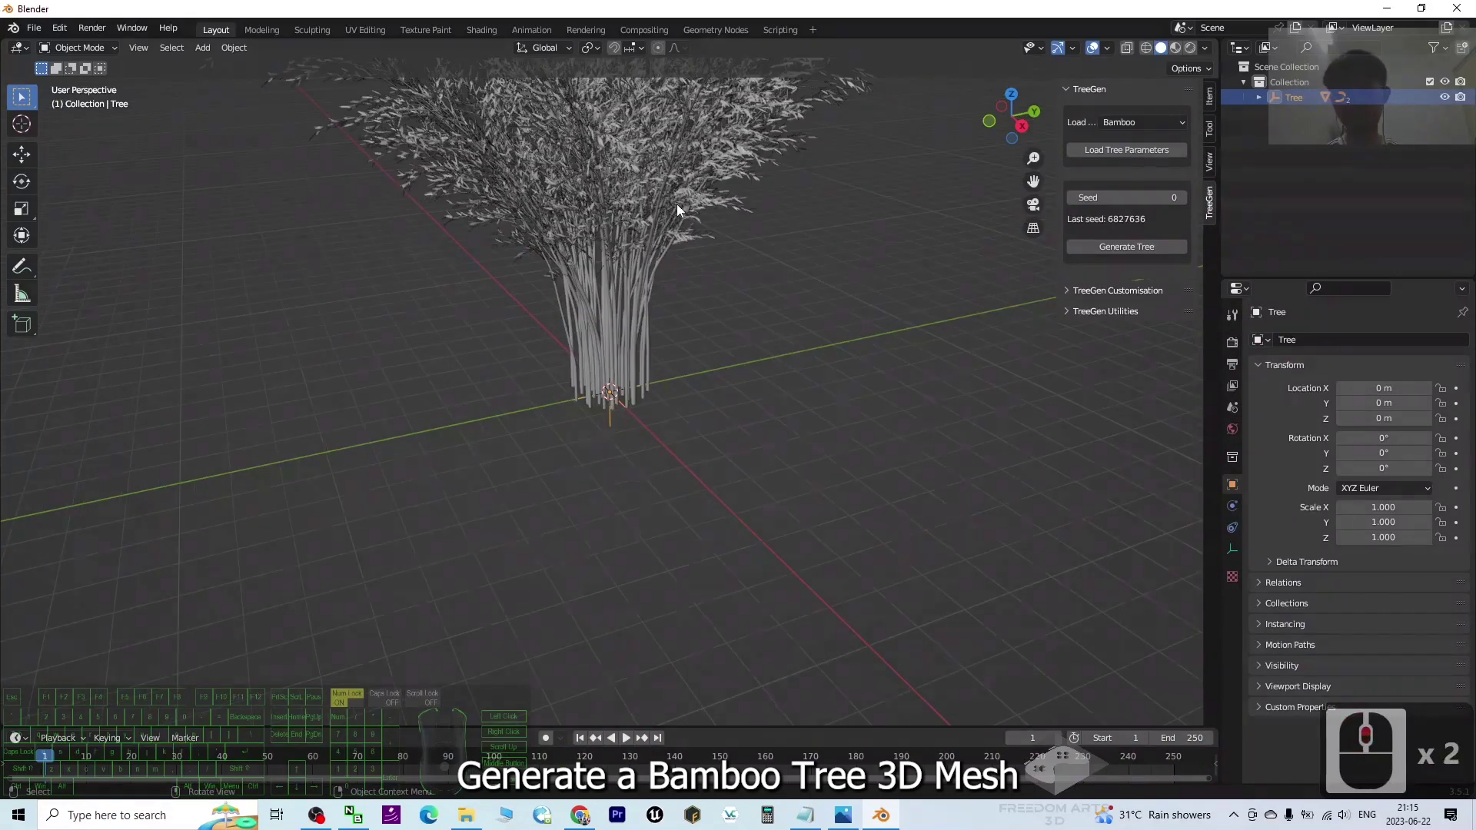
Step: Expand the Tree in the outliner, switch to material preview and select Leaves
double_click(753, 334)
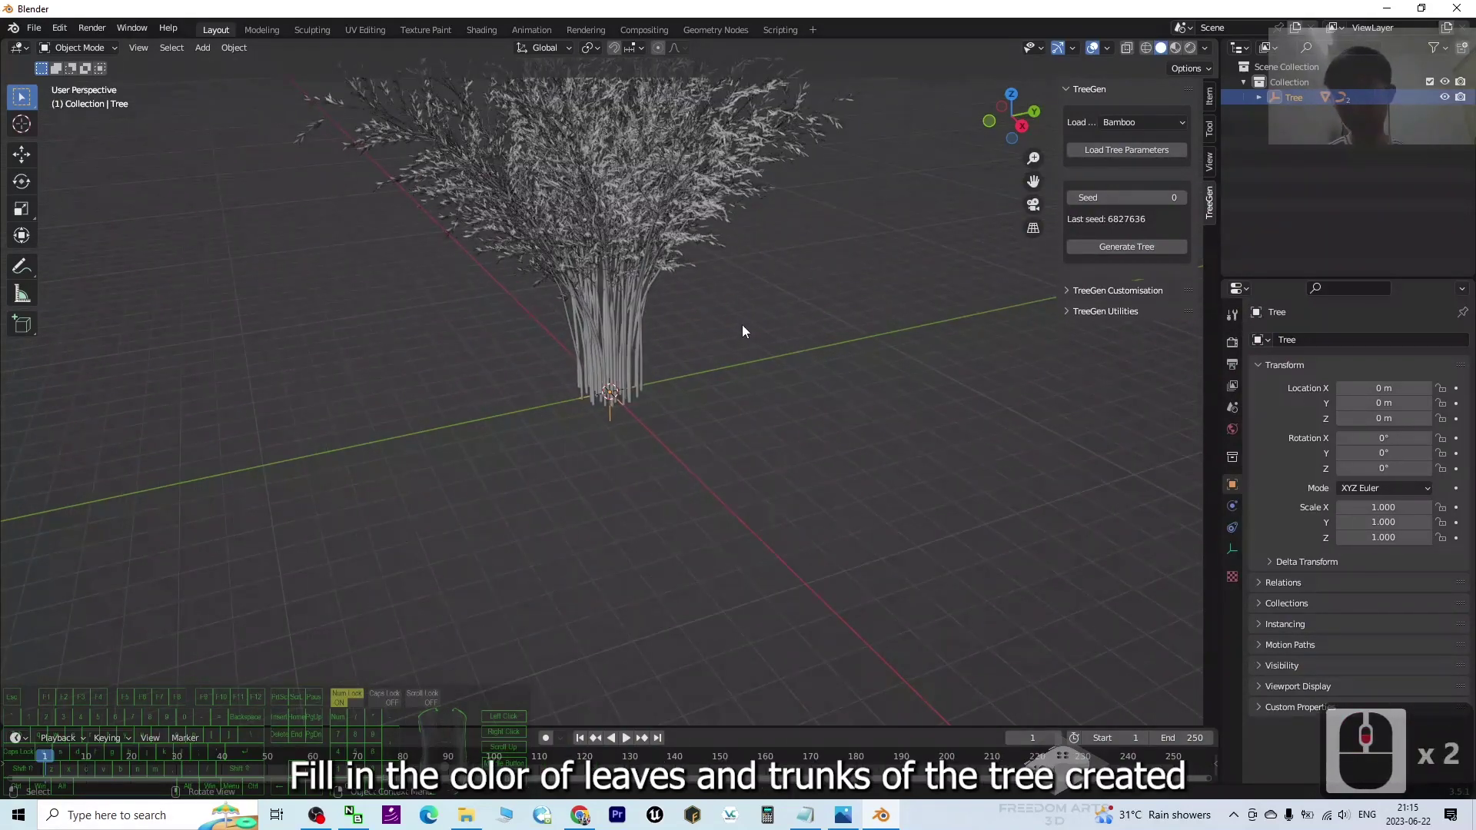
scroll(758, 246, "up", 5)
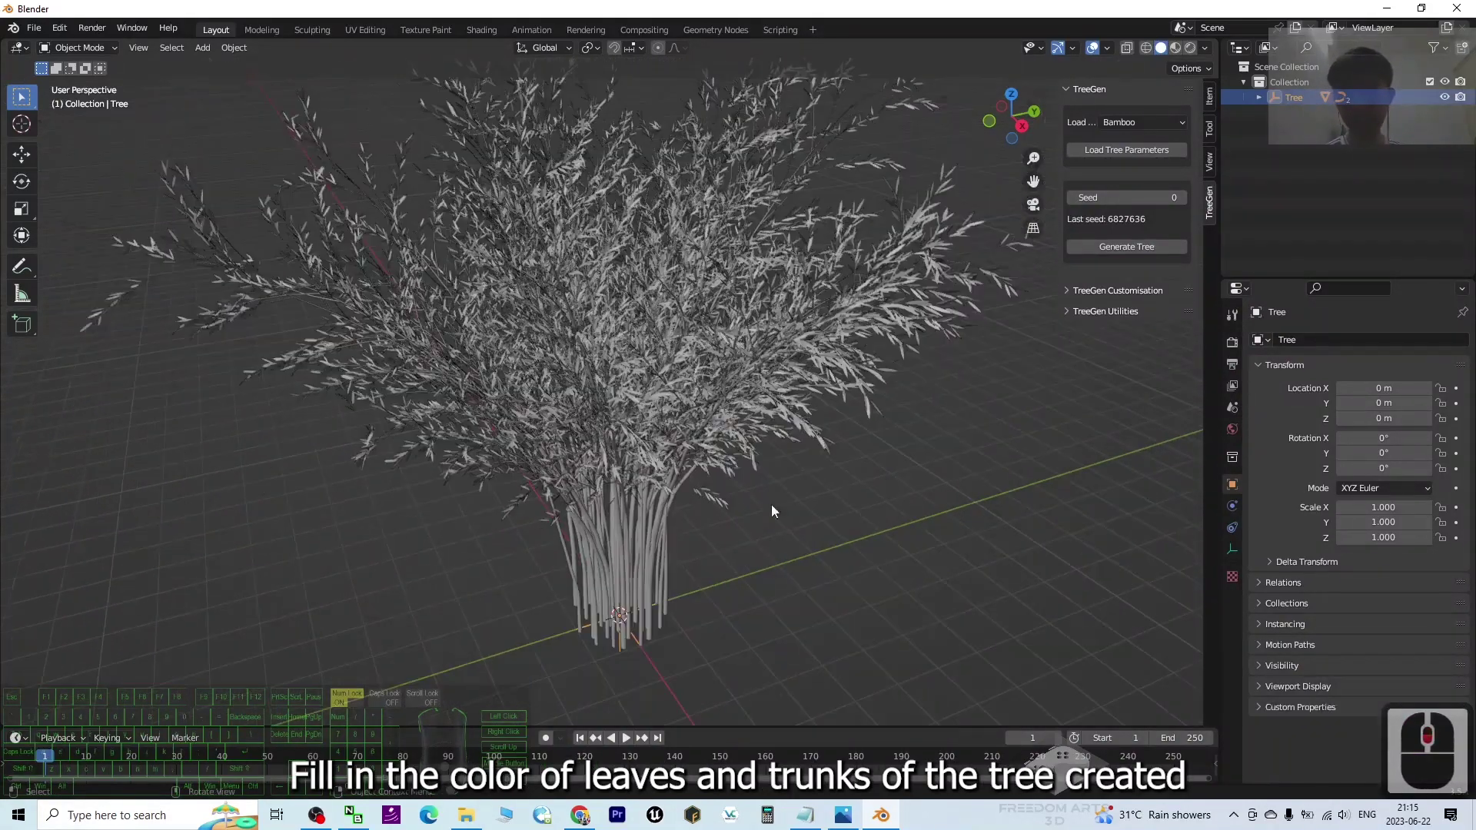
left_click(1259, 97)
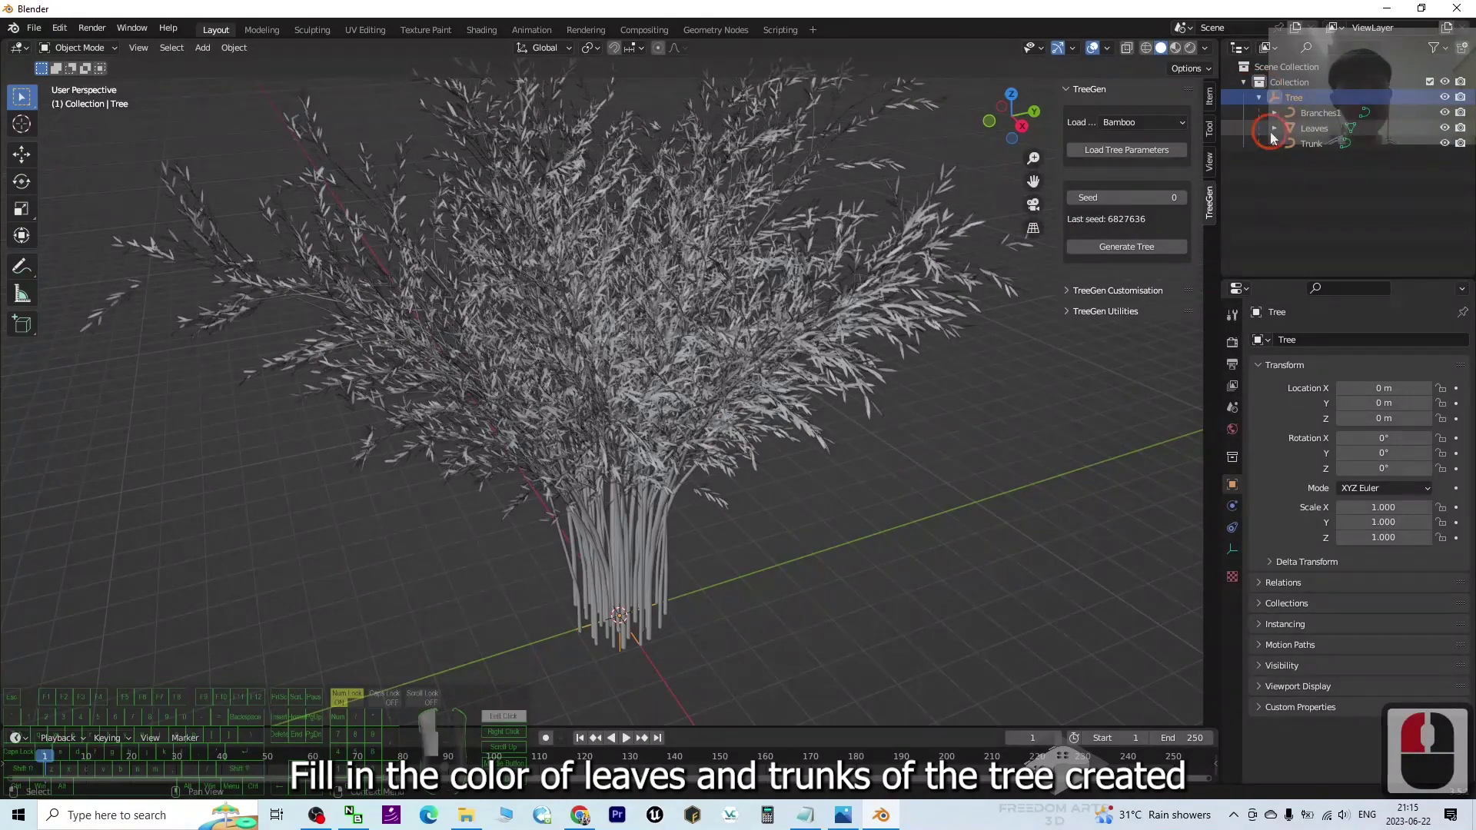
left_click(1272, 129)
scroll(731, 436, "down", 2)
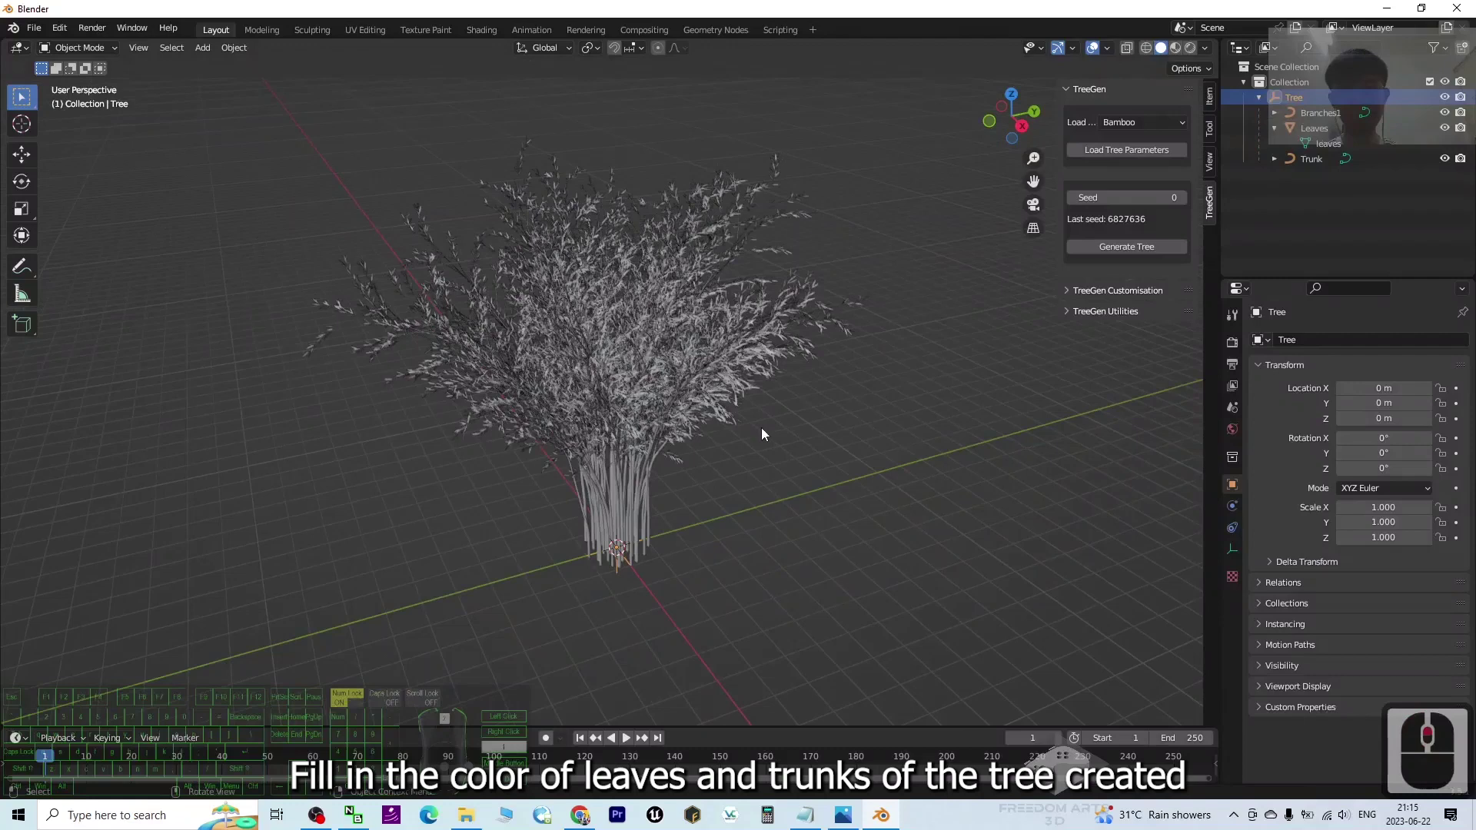
scroll(761, 428, "up", 2)
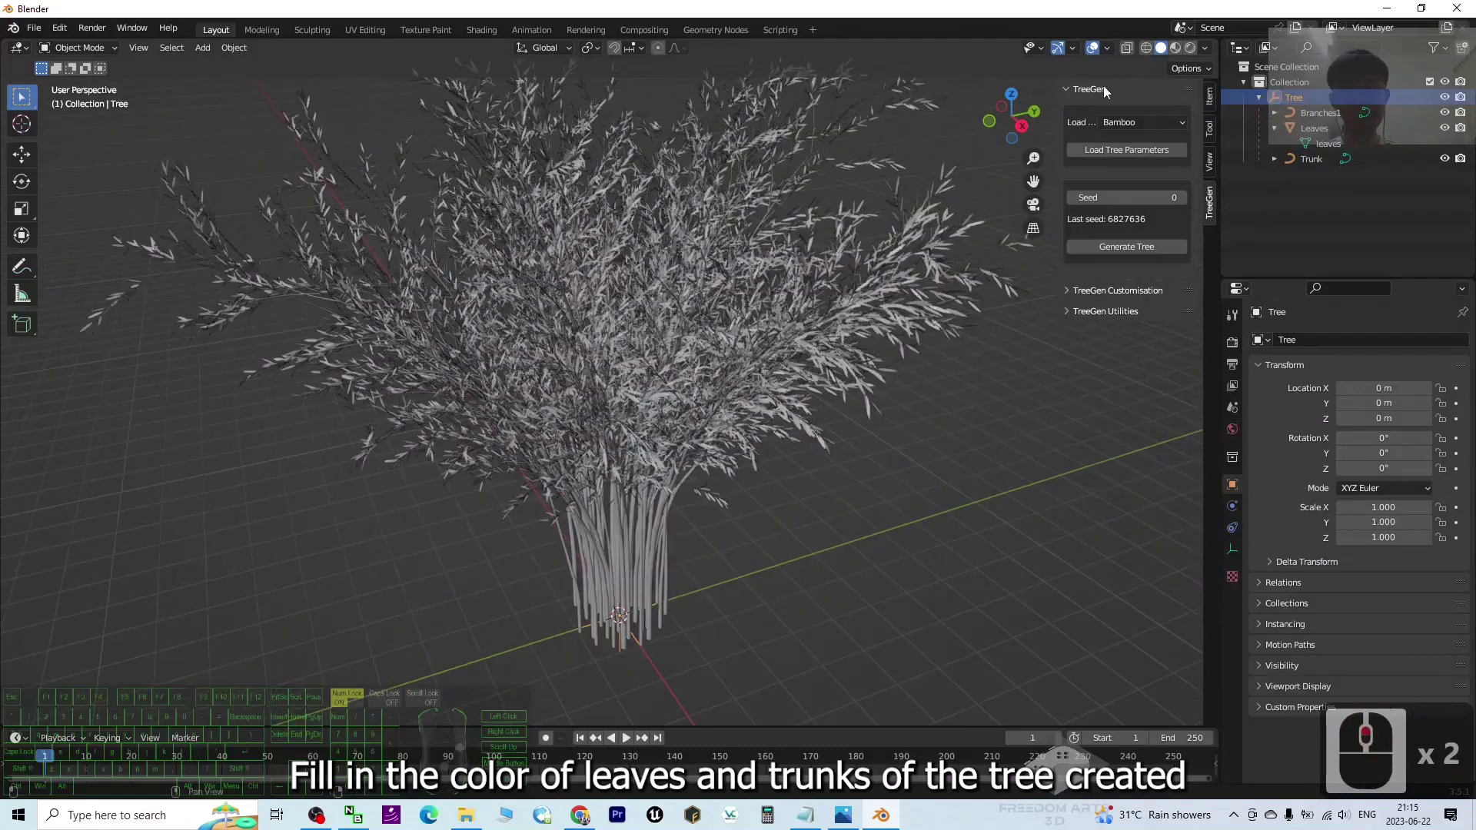
left_click(1176, 49)
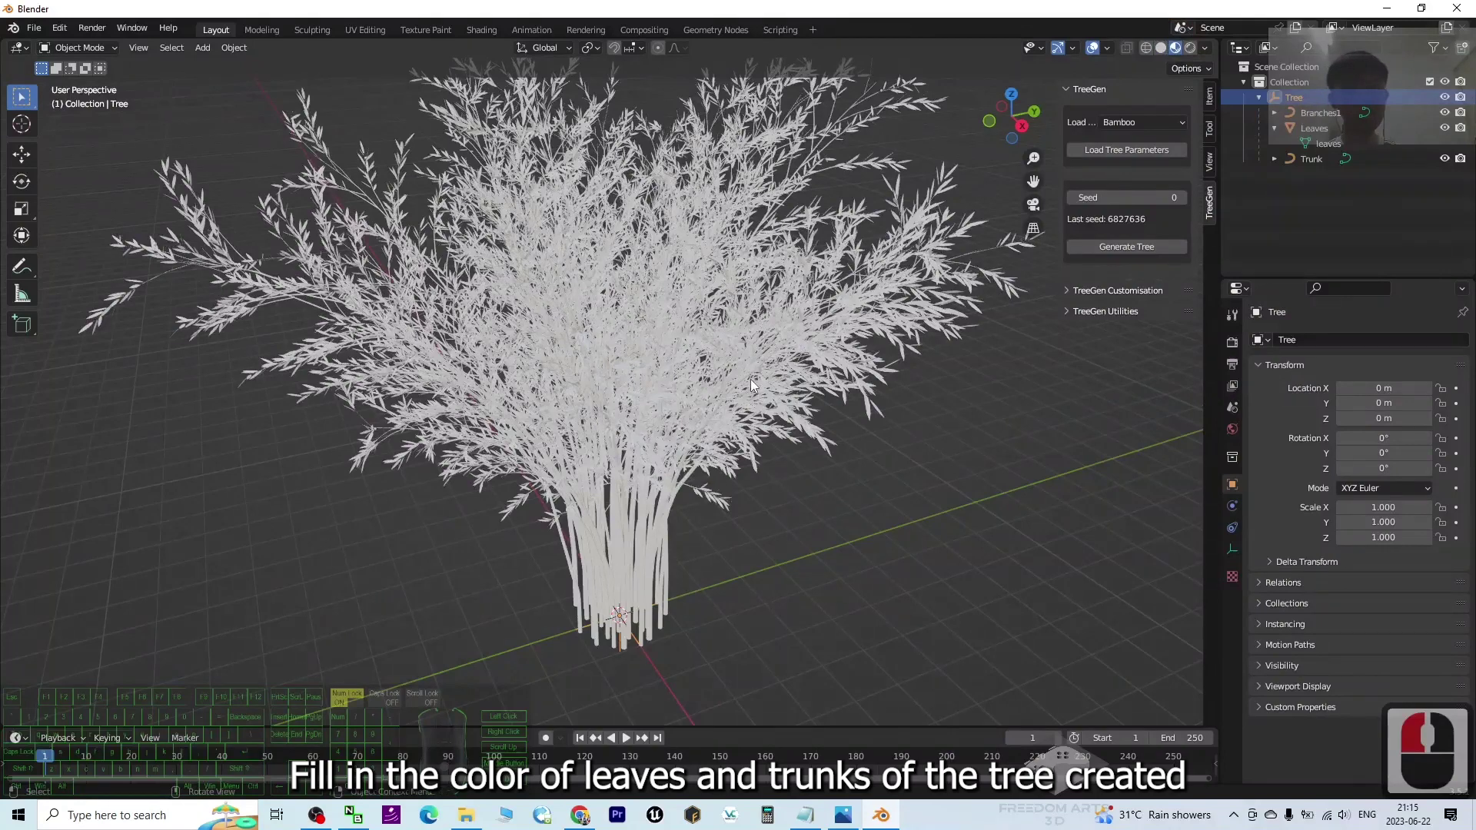
left_click(1315, 129)
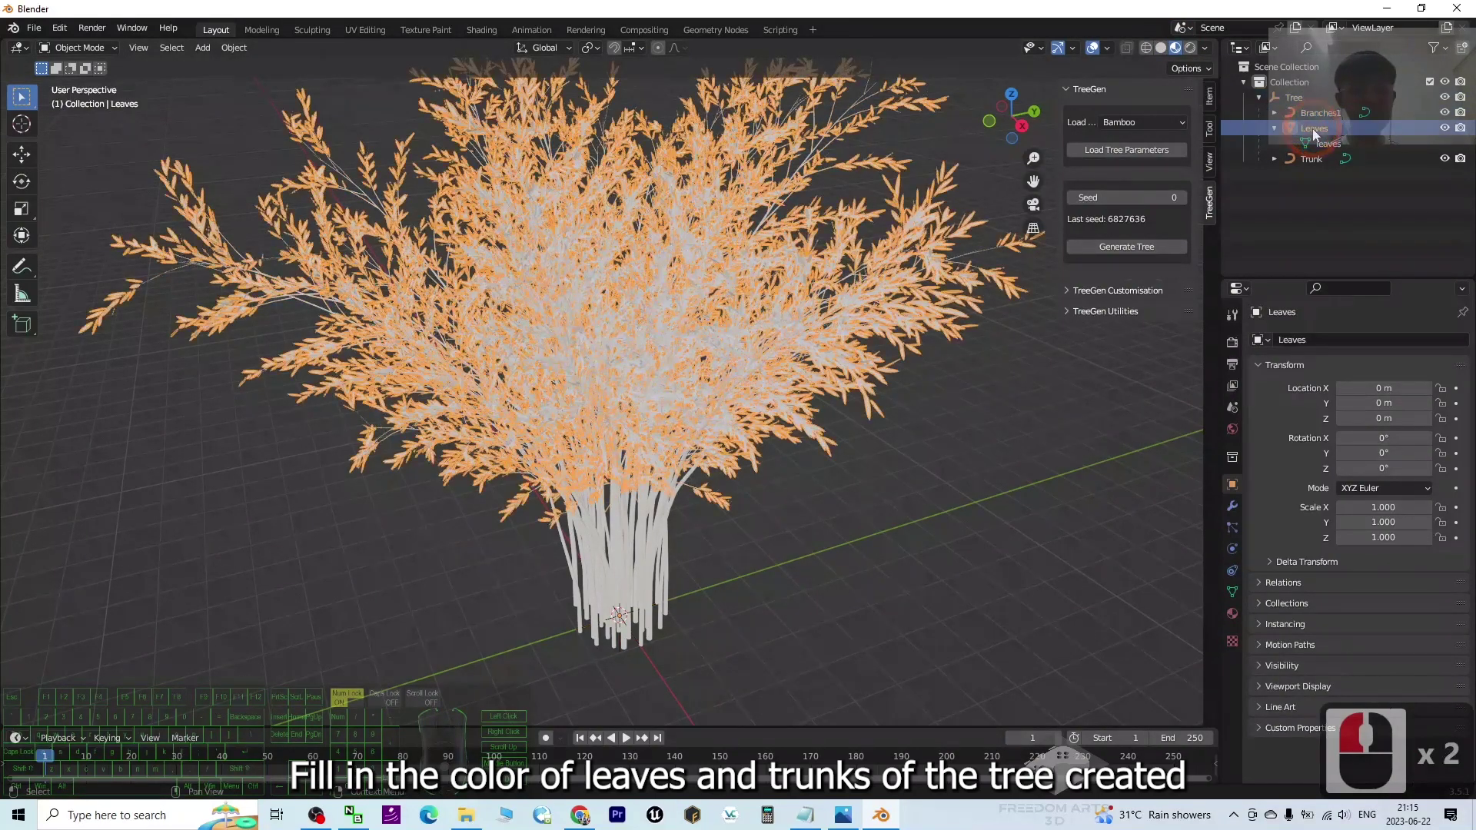
left_click(1323, 130)
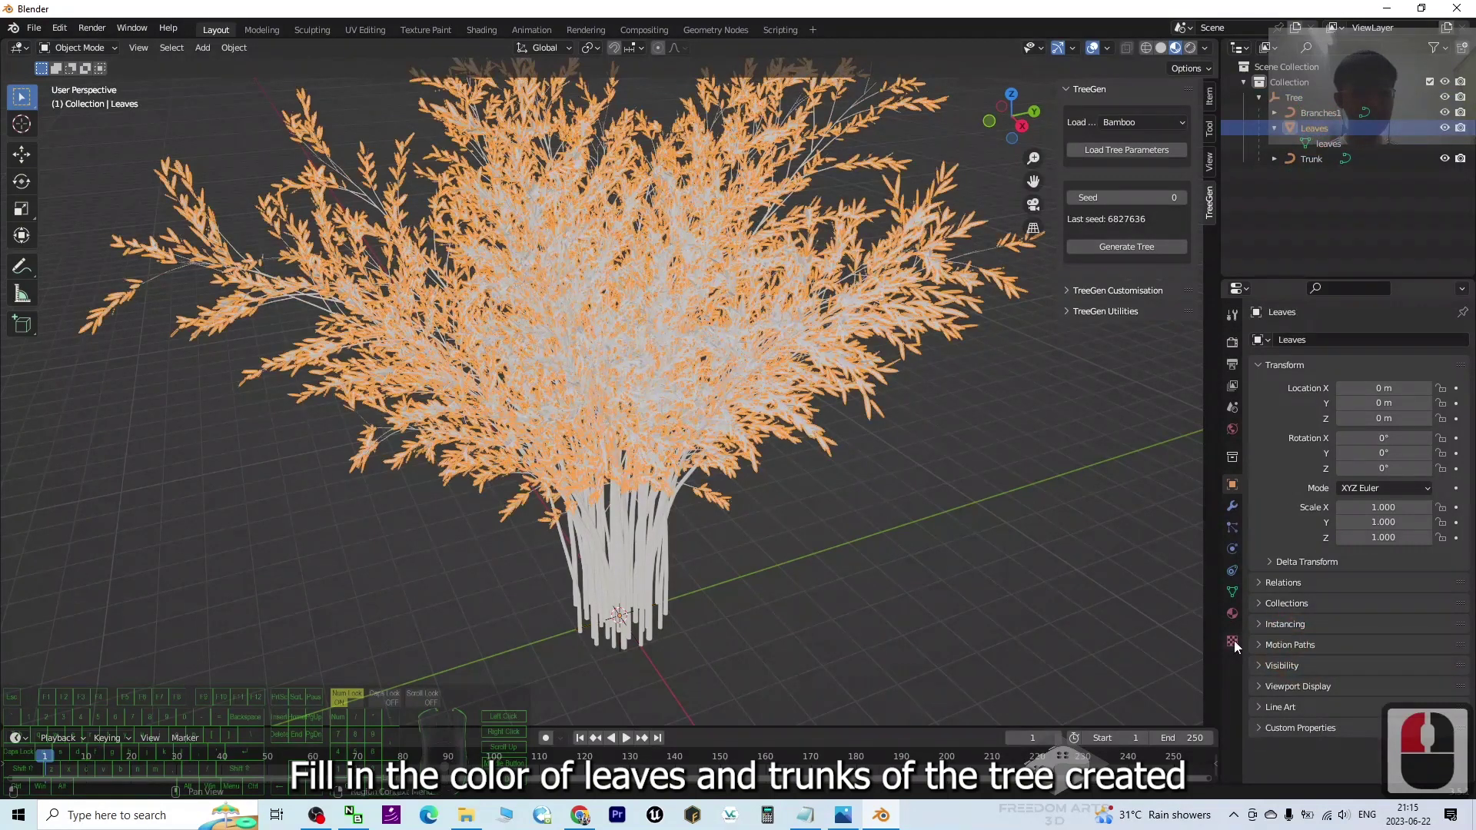
Step: Add Material.001 to the leaves with a bright green base colour
left_click(1232, 614)
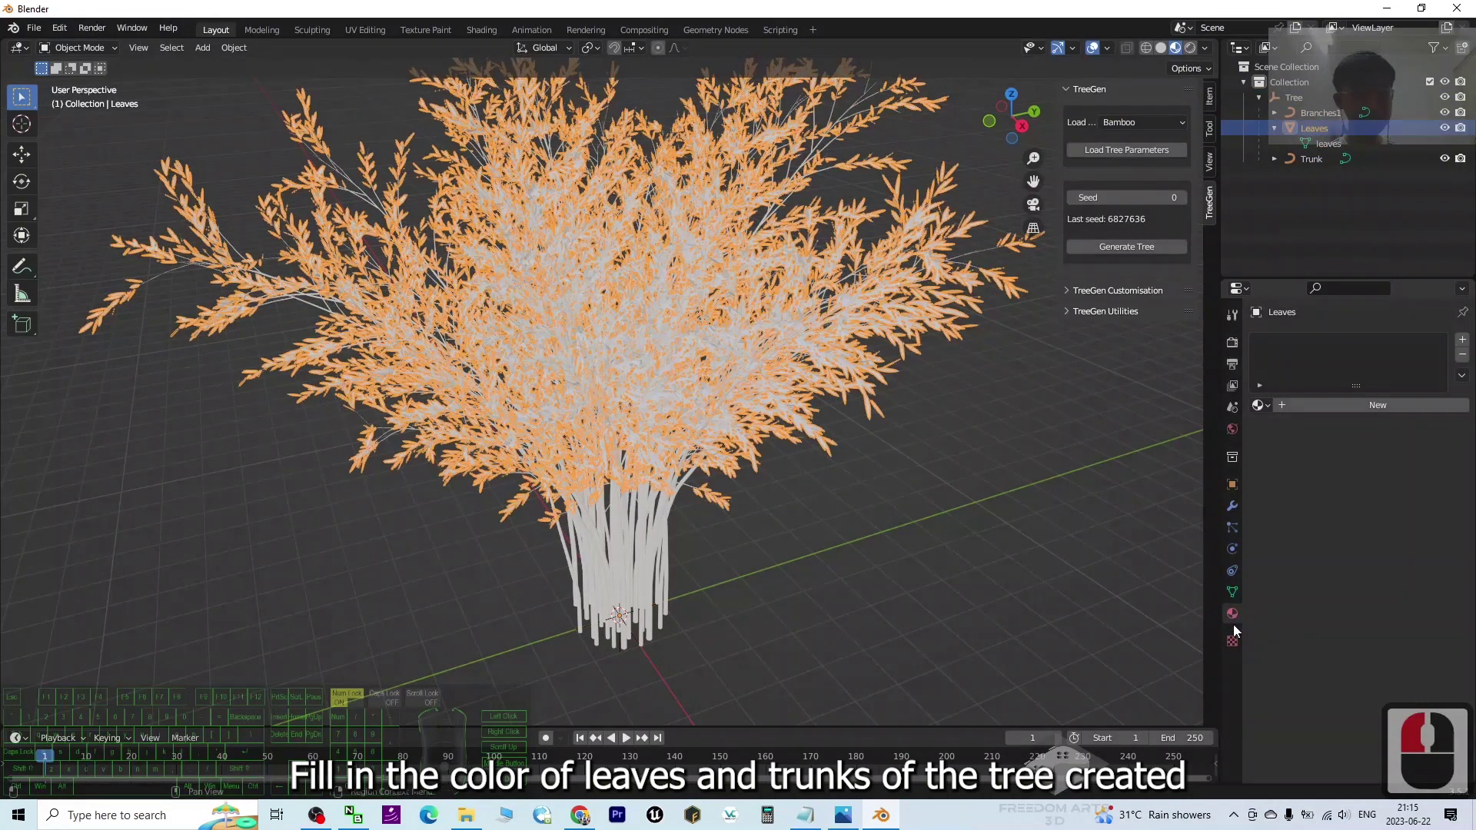
double_click(1233, 618)
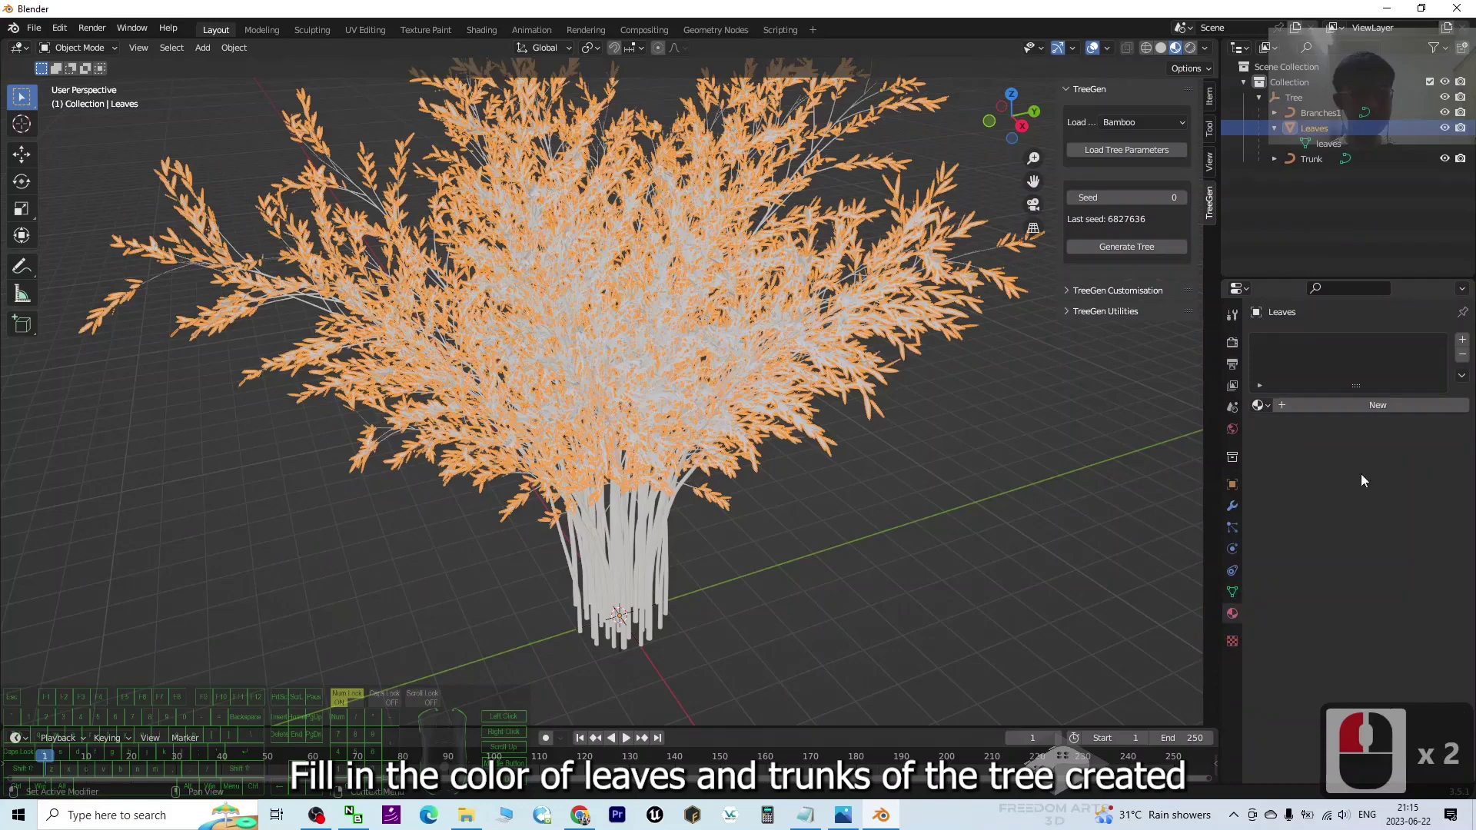
left_click(1355, 415)
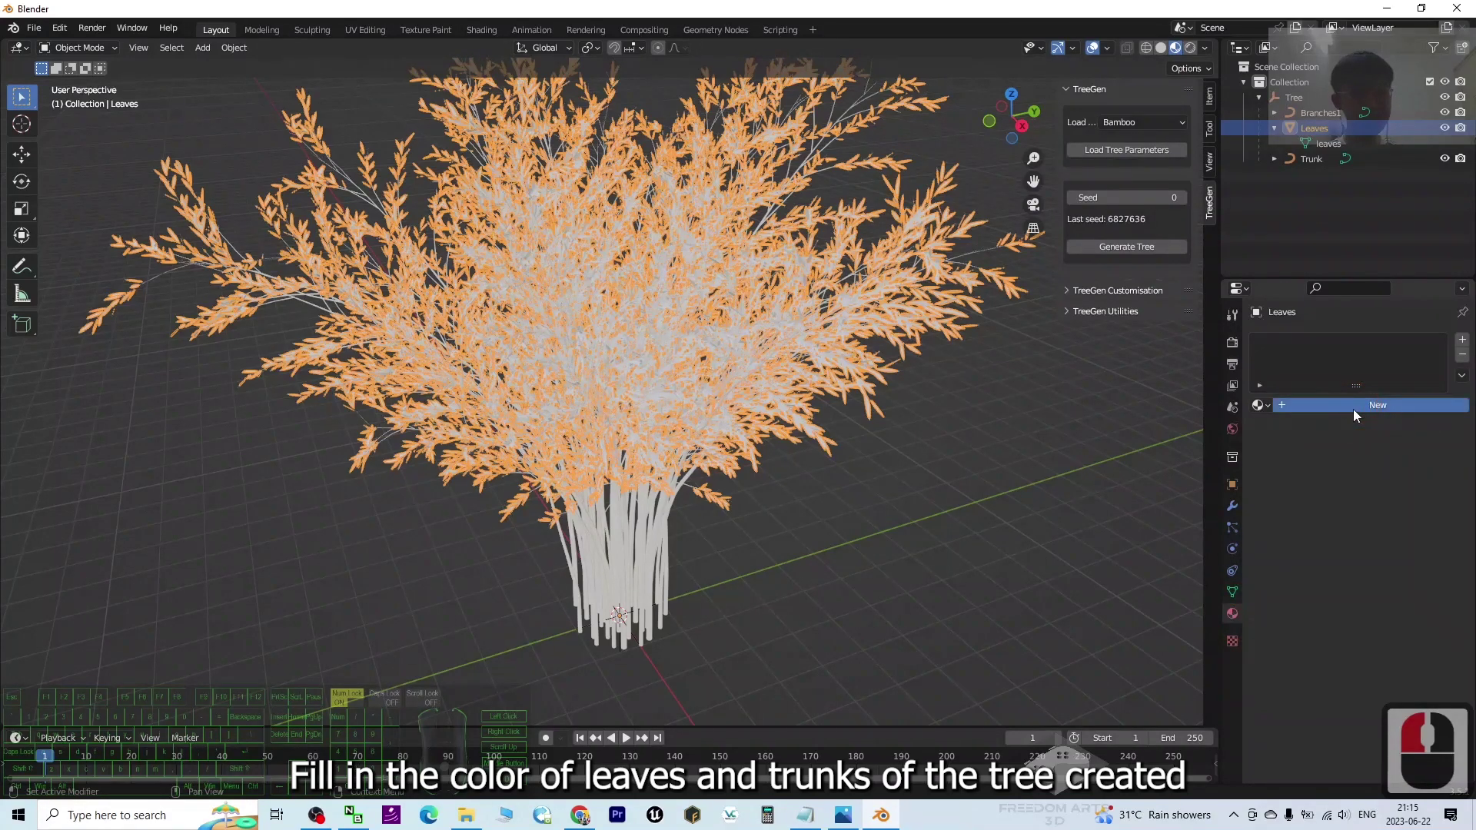
double_click(1280, 404)
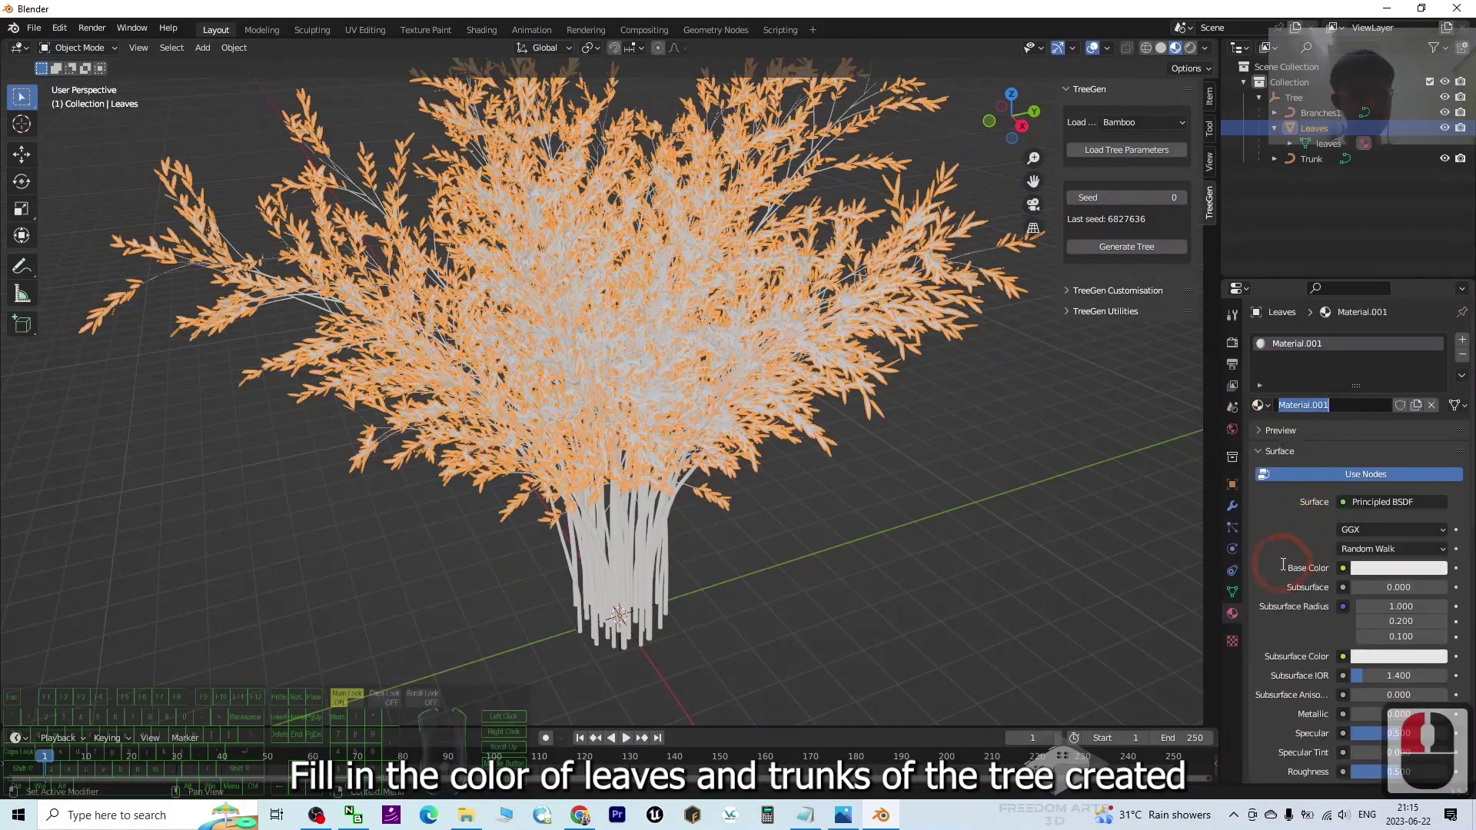
double_click(1351, 568)
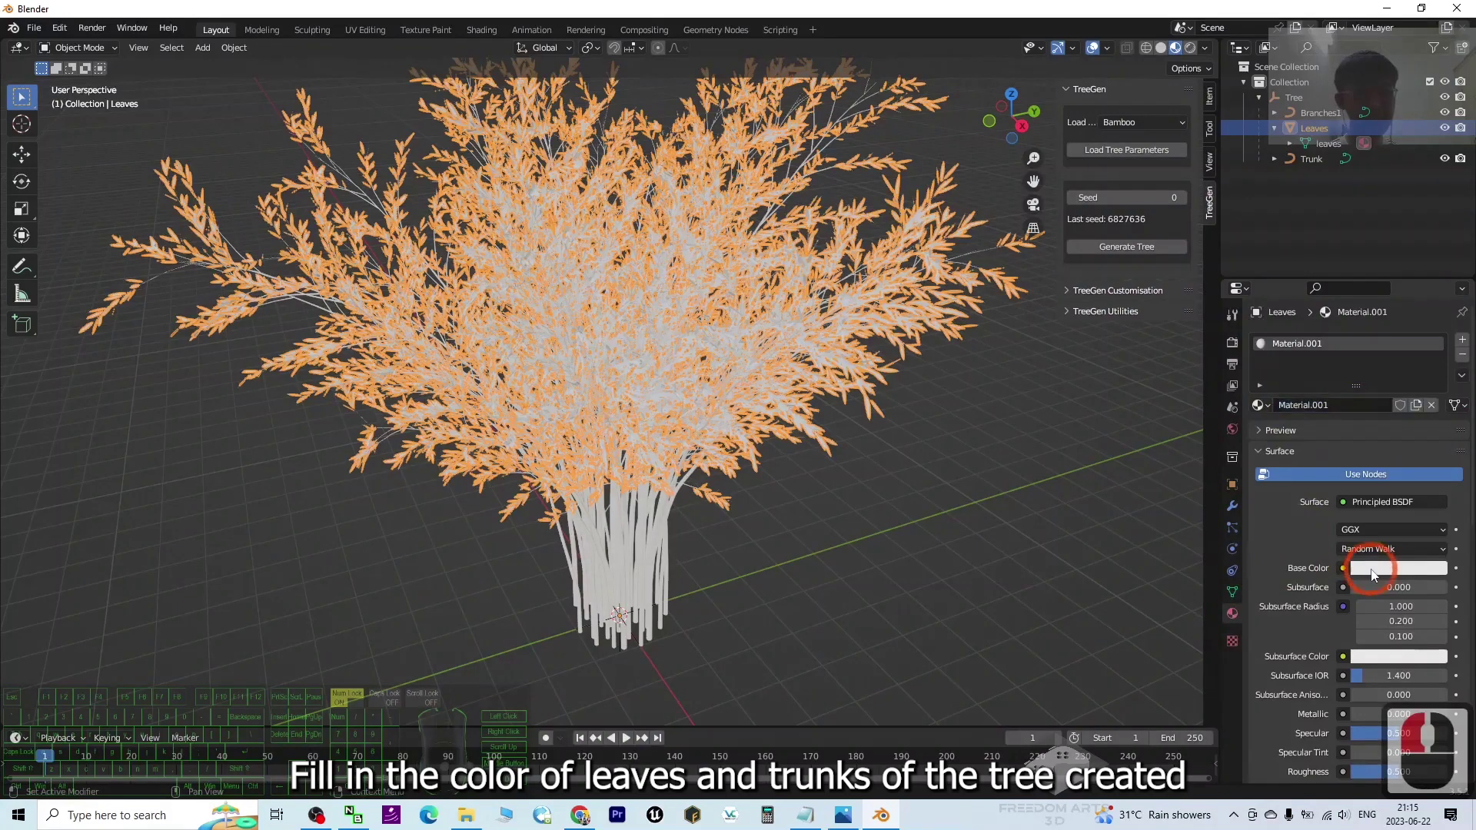
left_click(1334, 367)
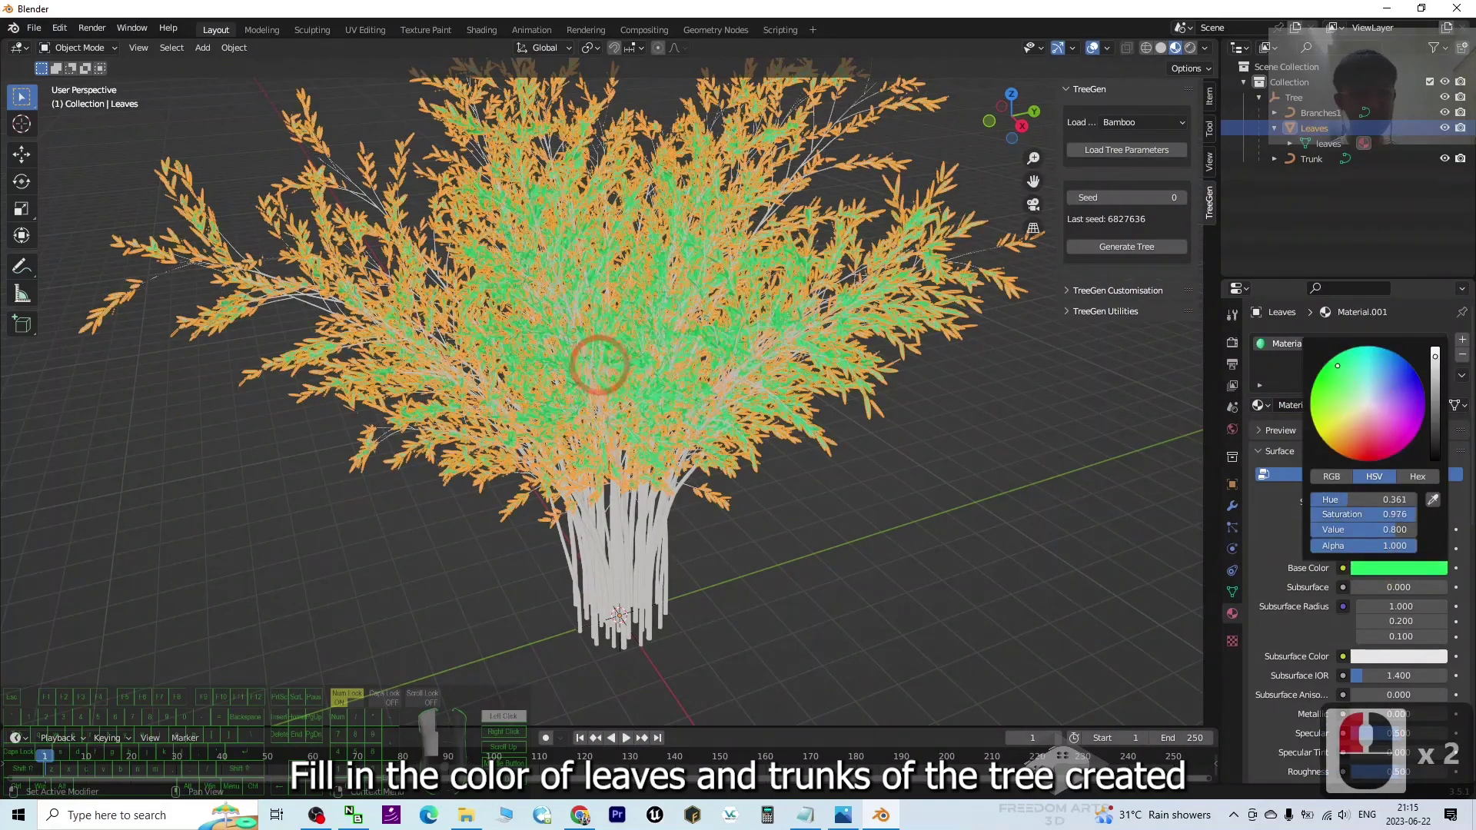
left_click(1341, 395)
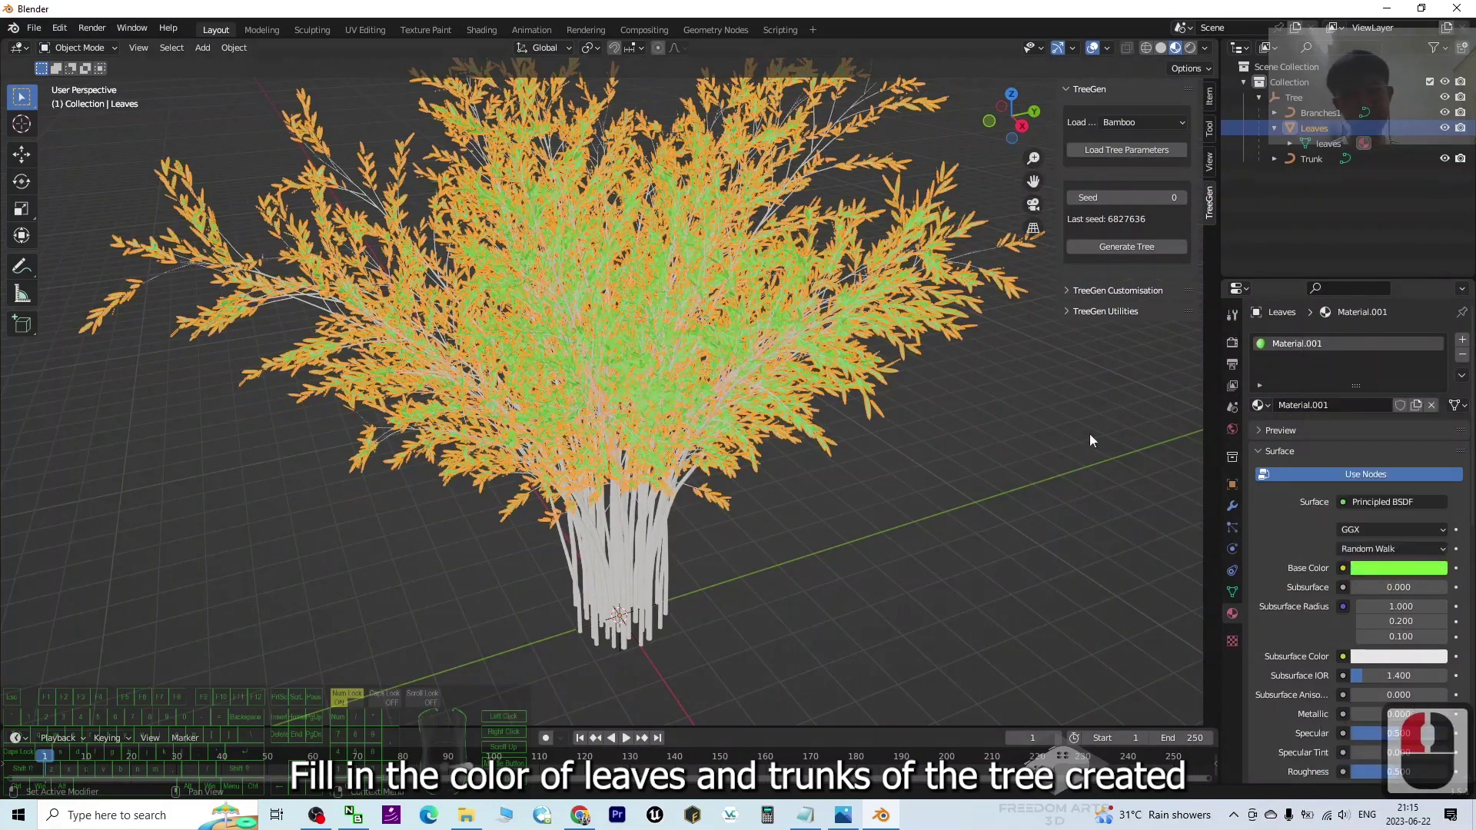
left_click(1043, 434)
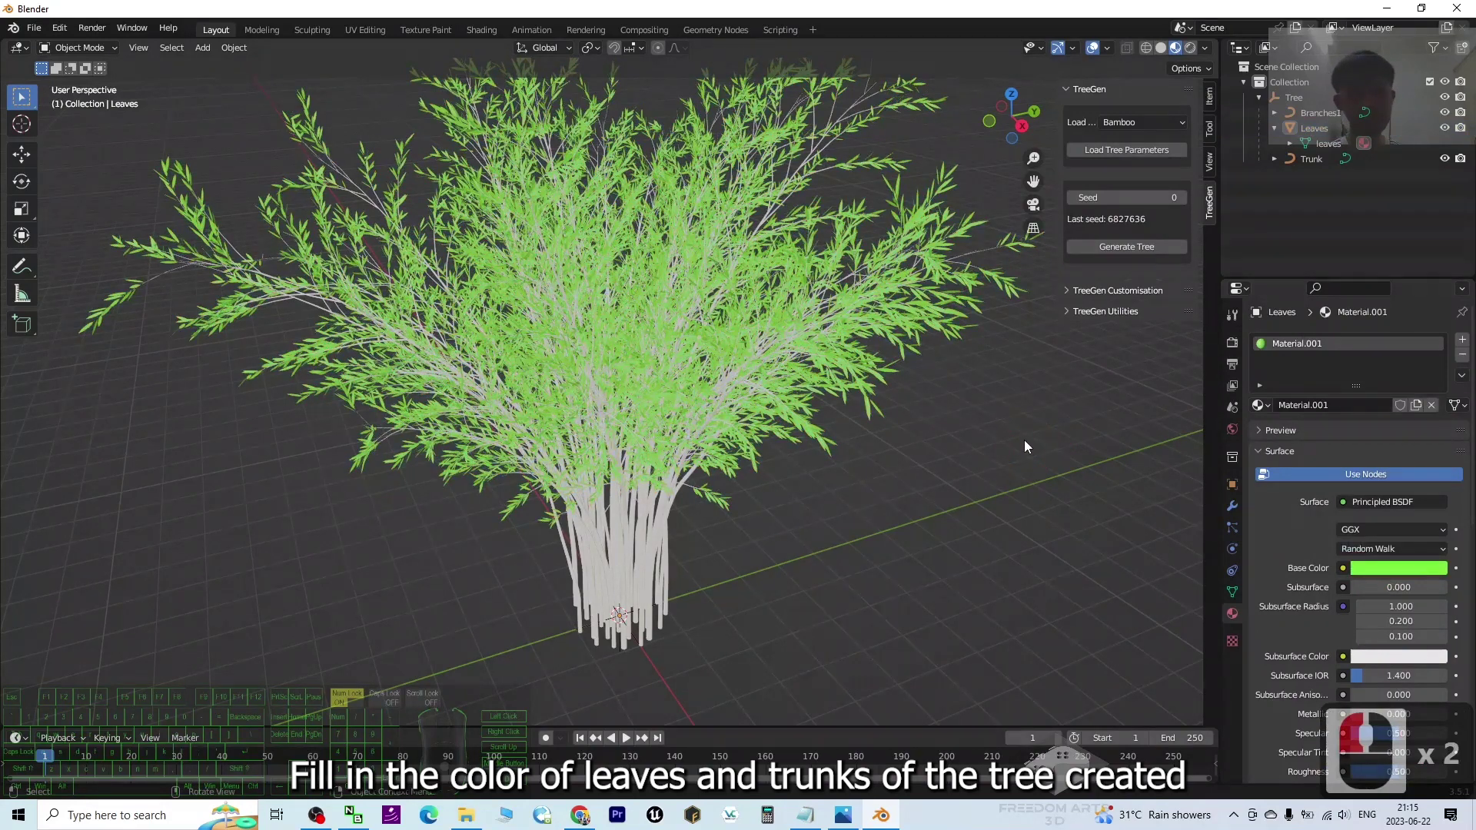
Step: Give the Trunk a new material, Material.002, with a green base colour
left_click(652, 529)
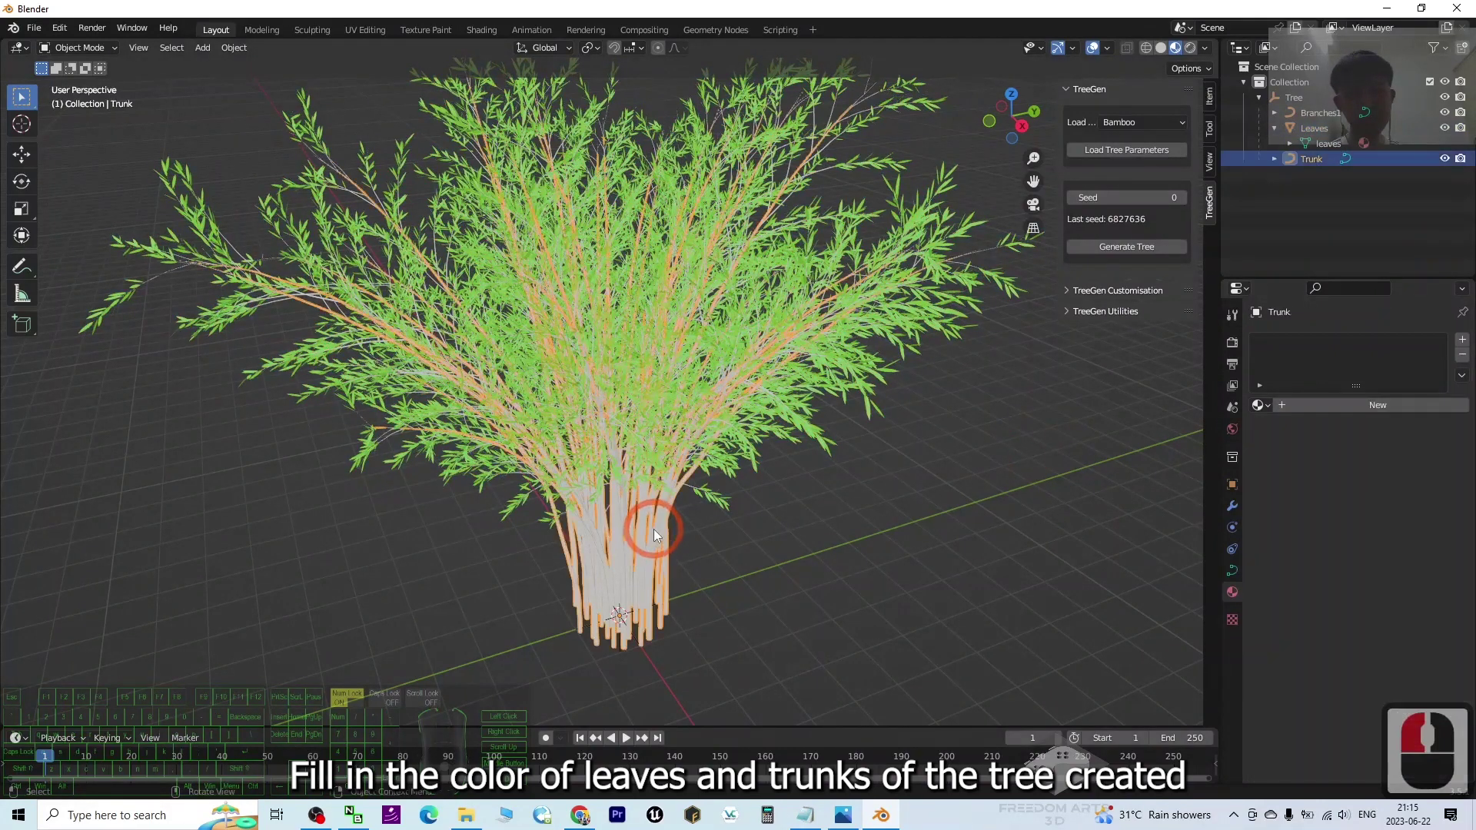
left_click(1270, 361)
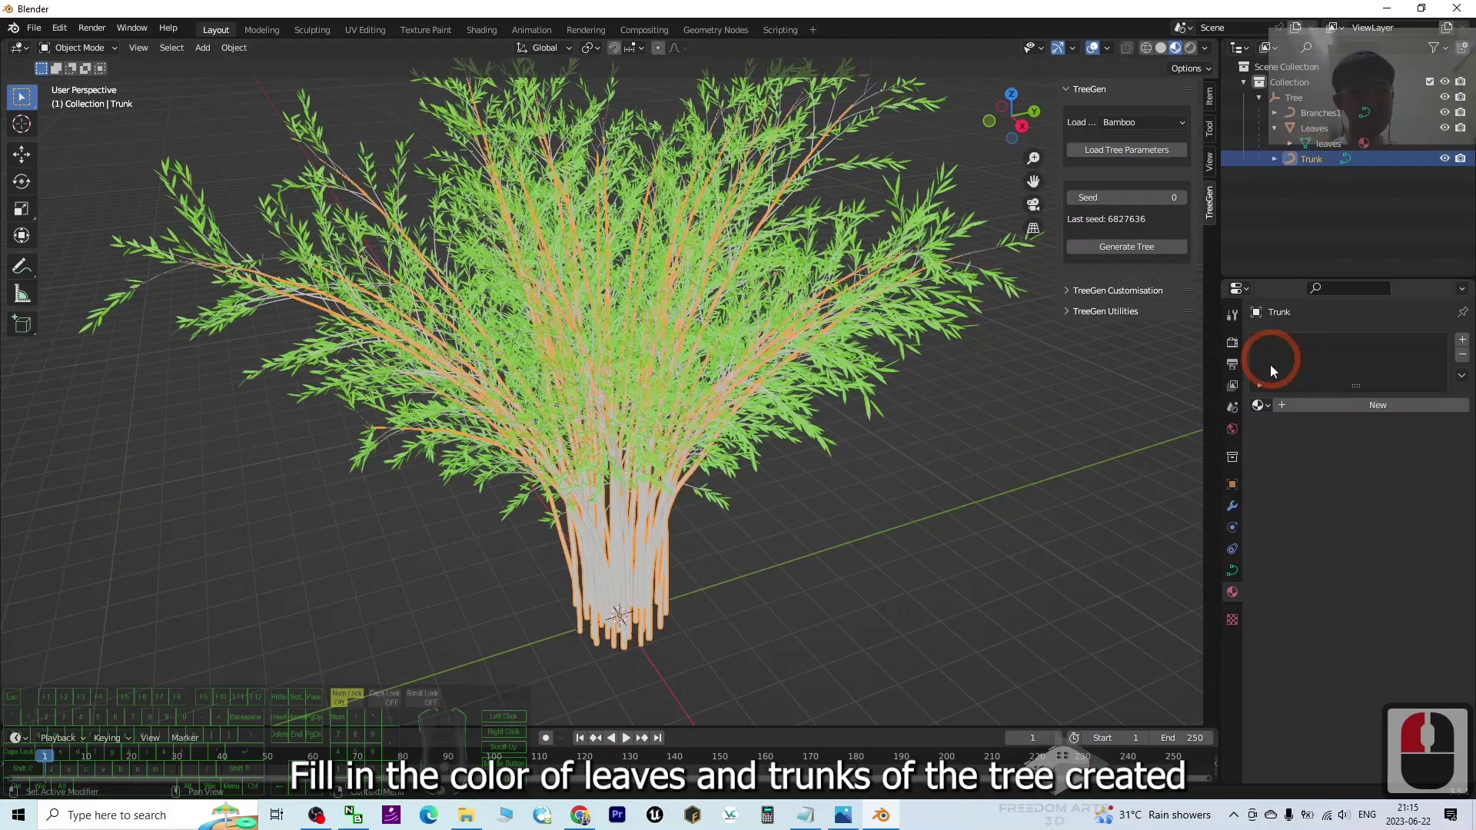
left_click(1289, 408)
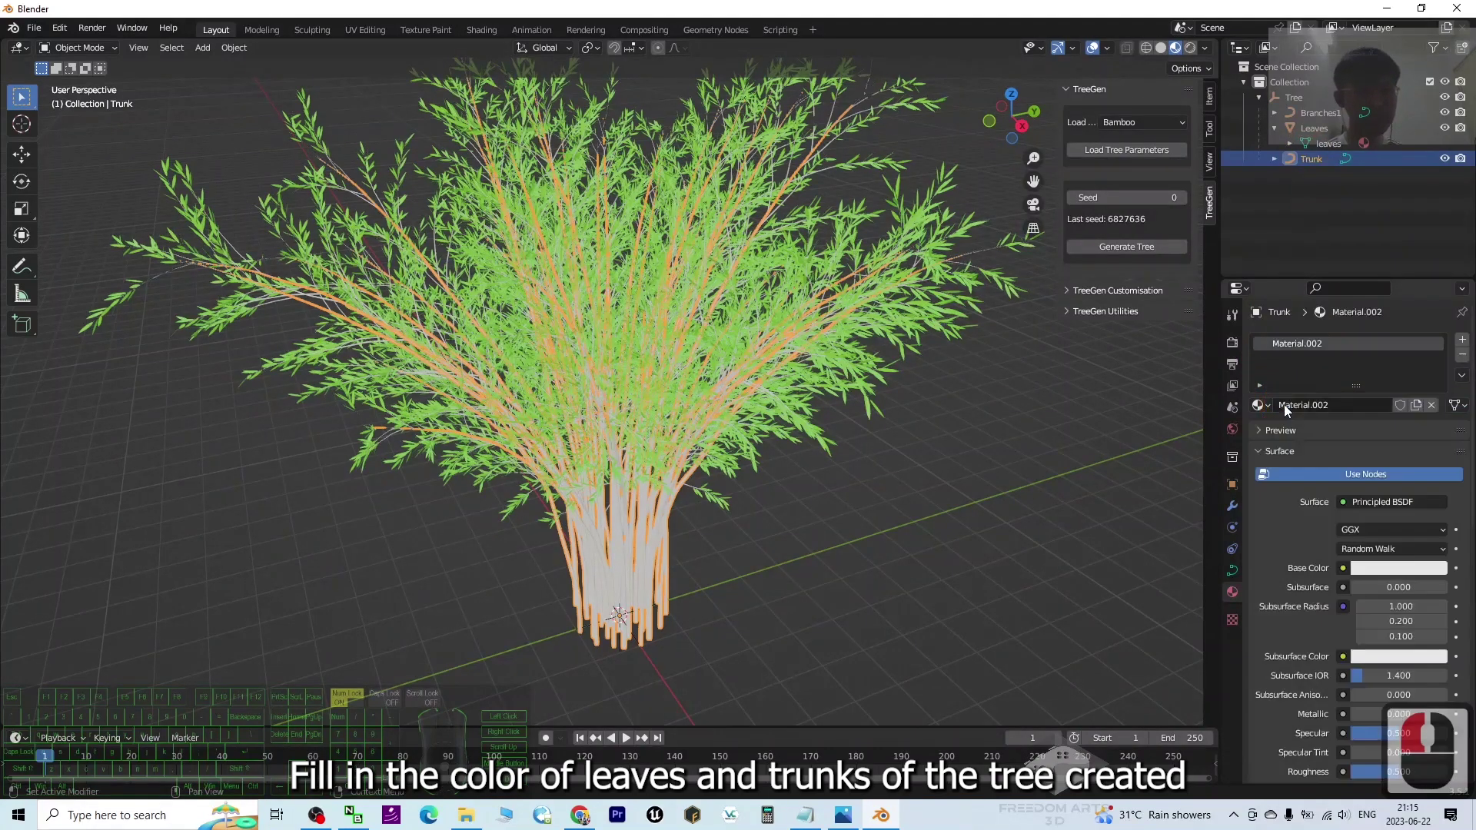
left_click(1376, 570)
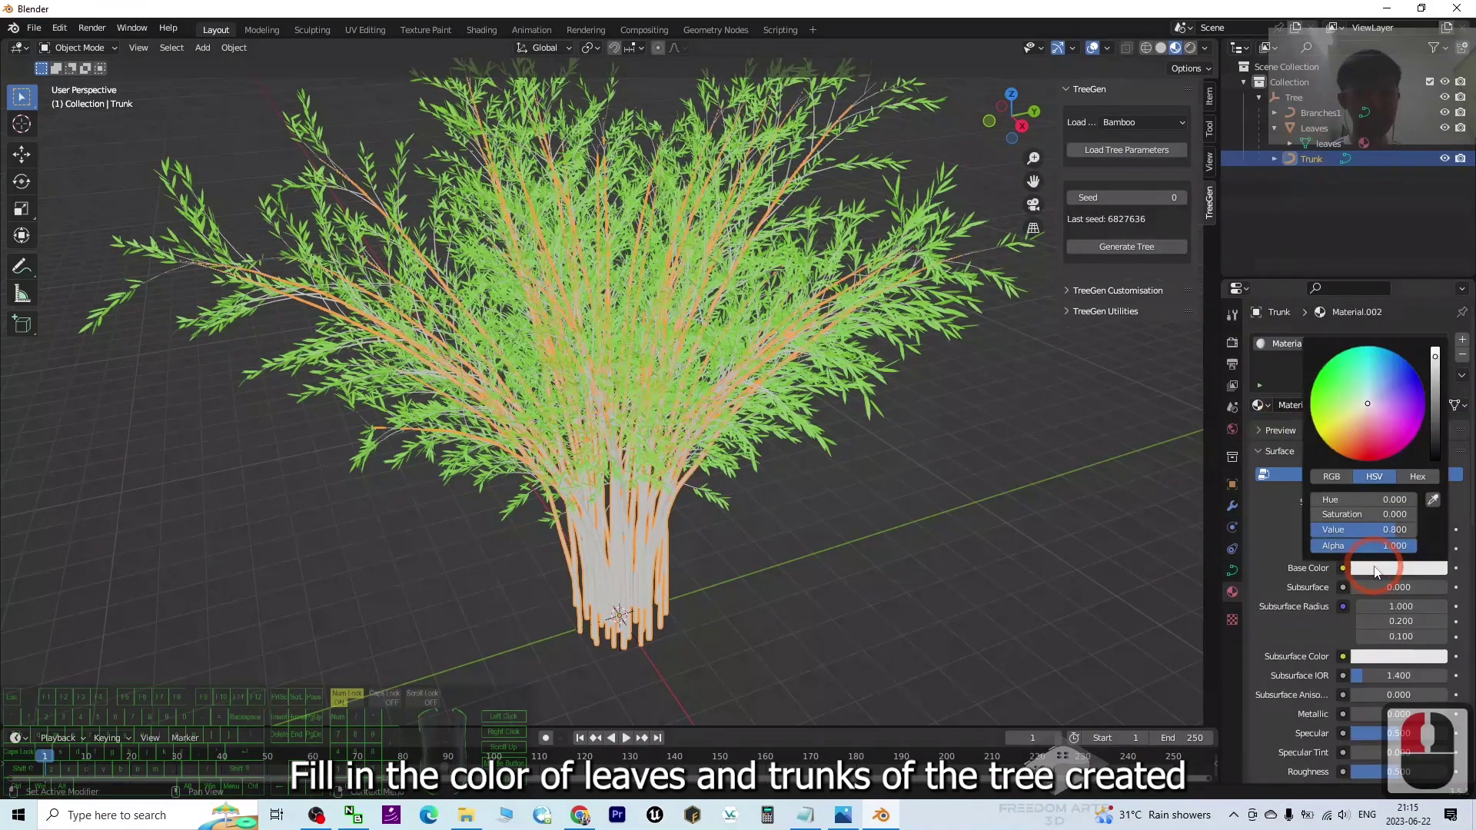
left_click(1329, 409)
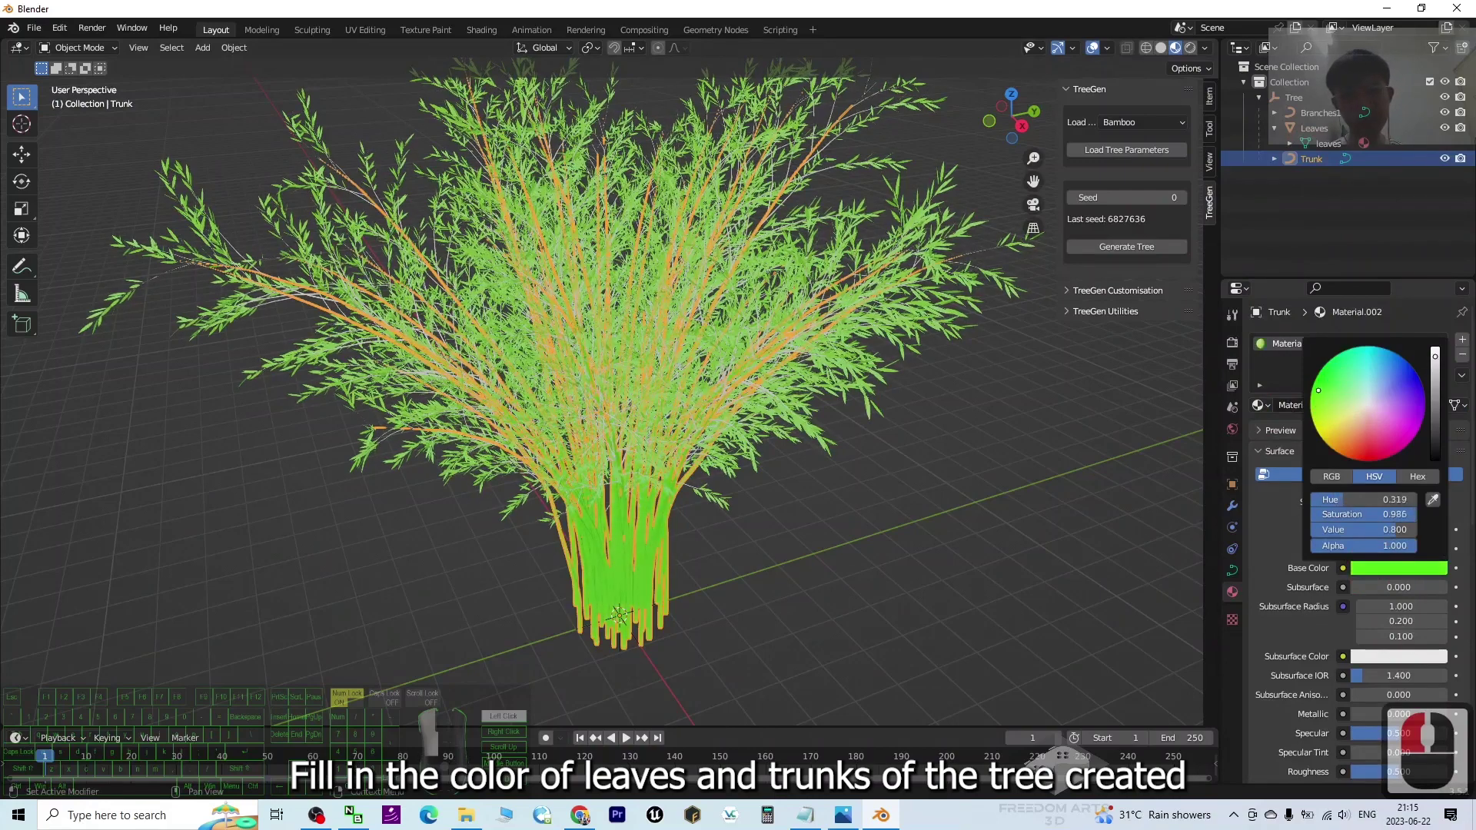
left_click(1061, 534)
left_click(742, 521)
Step: Give Branches1 a new material, Material.003, with a vivid green base colour
scroll(760, 524, "up", 2)
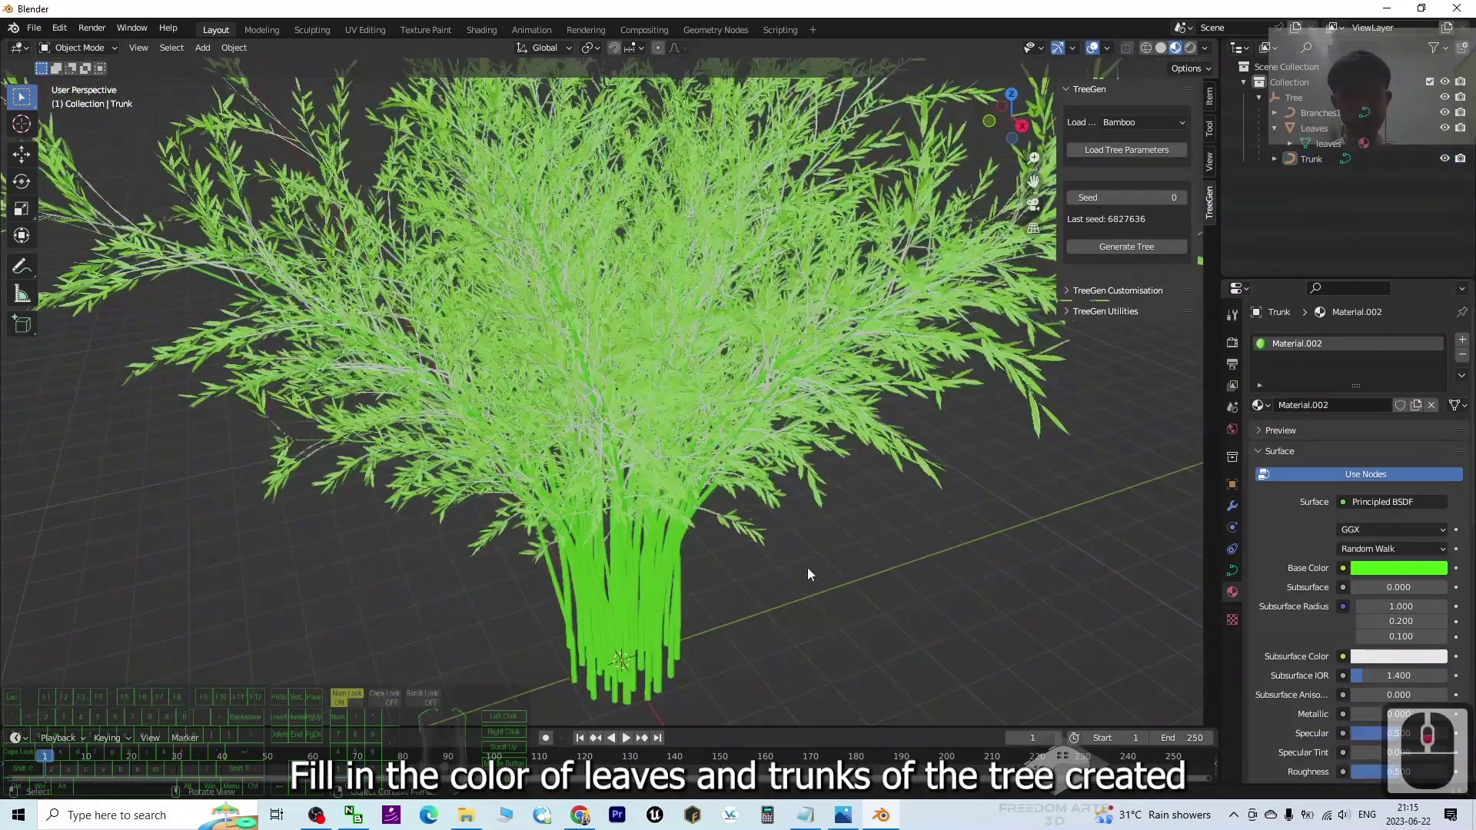
left_click(1312, 136)
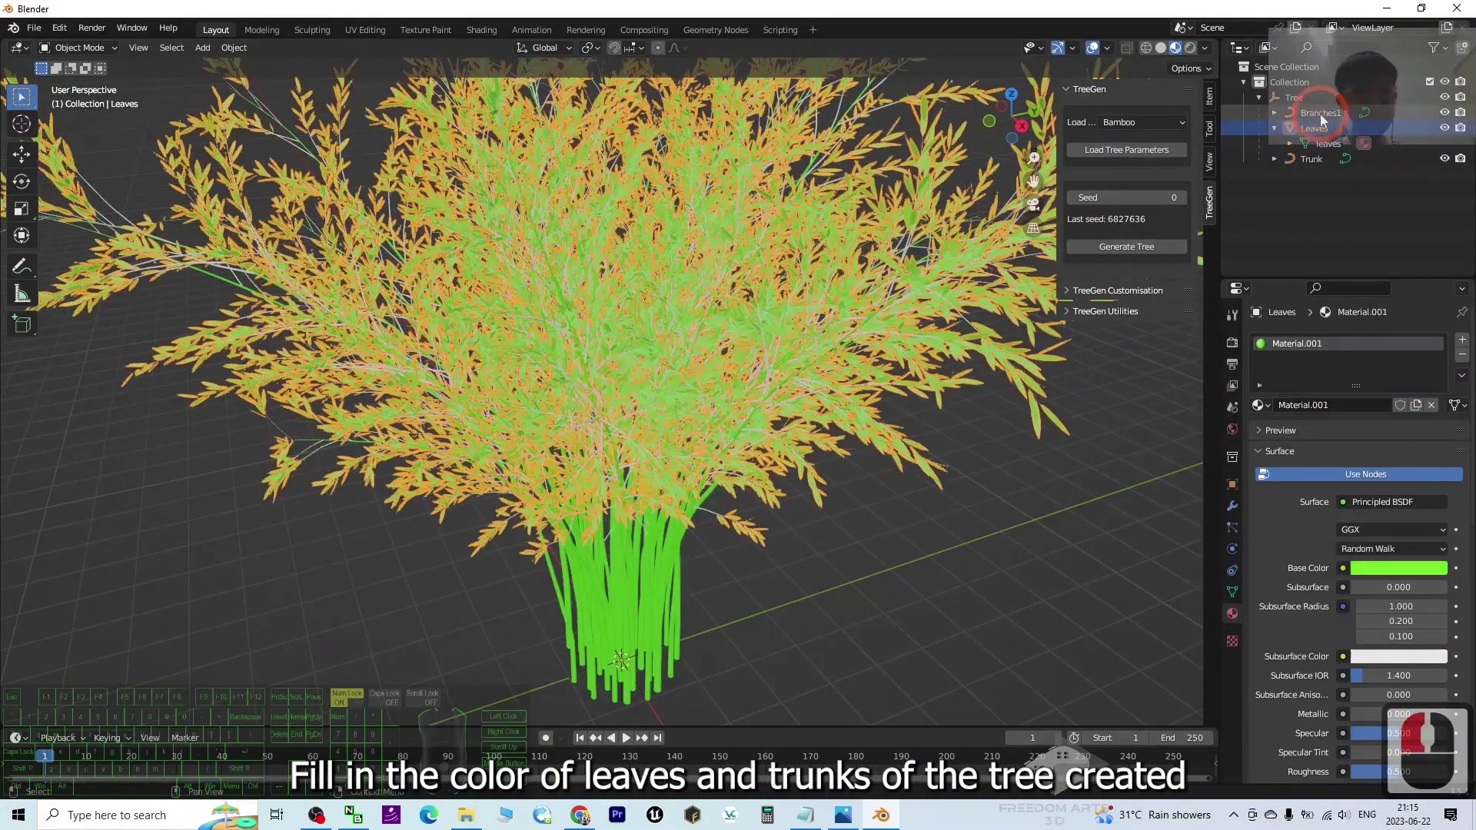
left_click(1316, 113)
left_click(1292, 403)
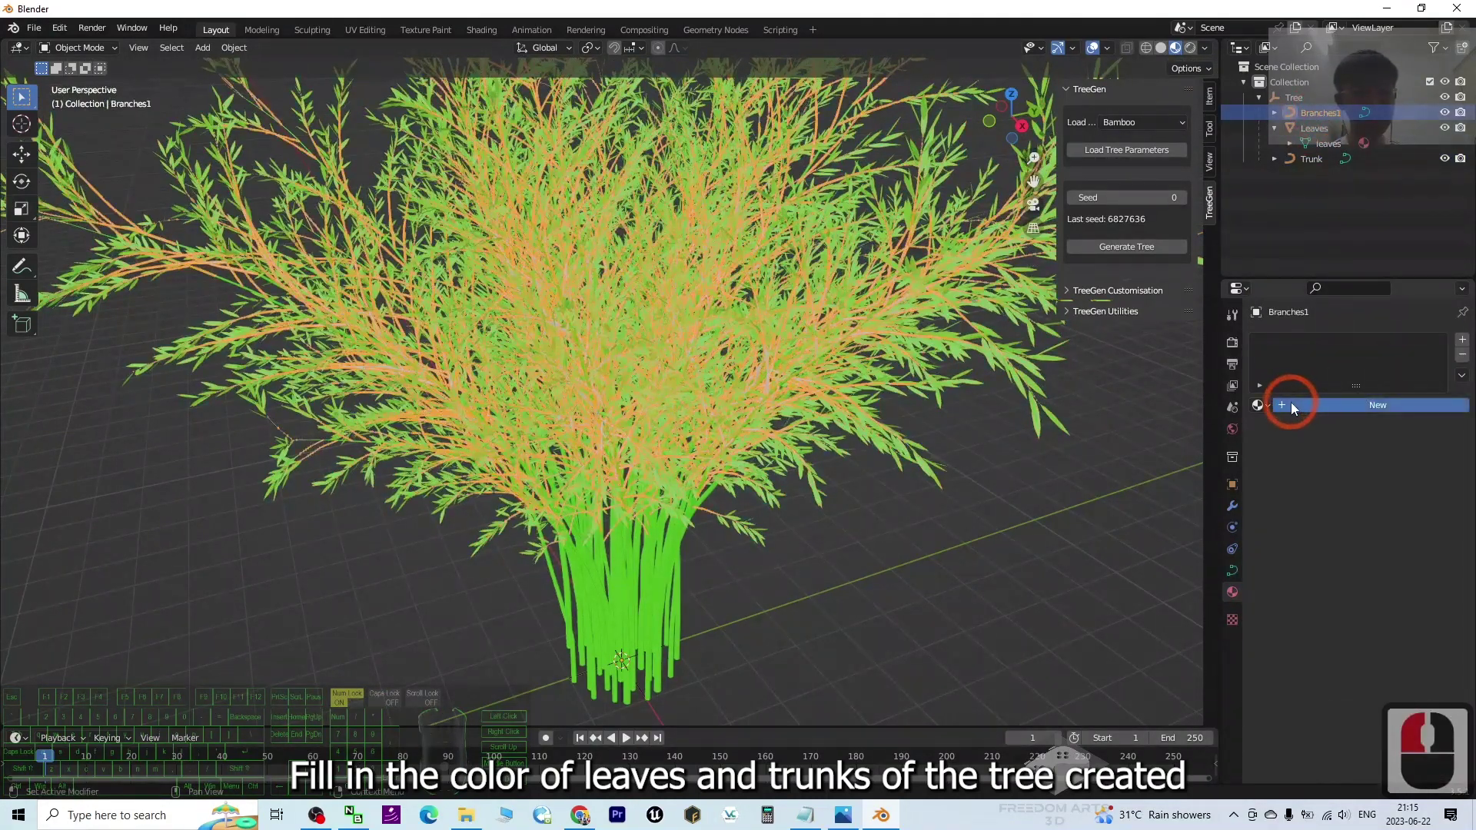
left_click(1367, 568)
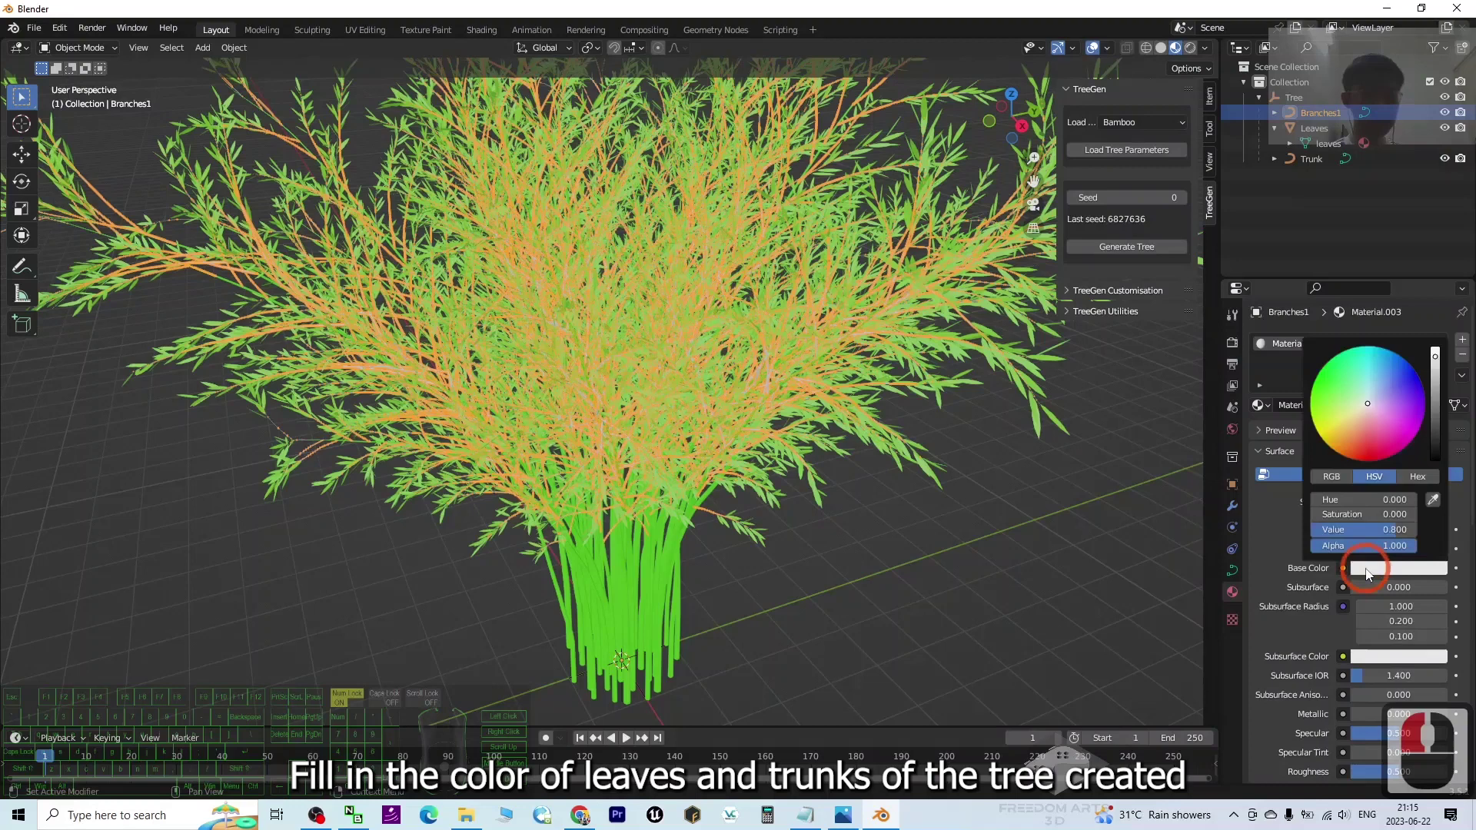
left_click(1357, 398)
left_click_drag(1357, 397, 1321, 406)
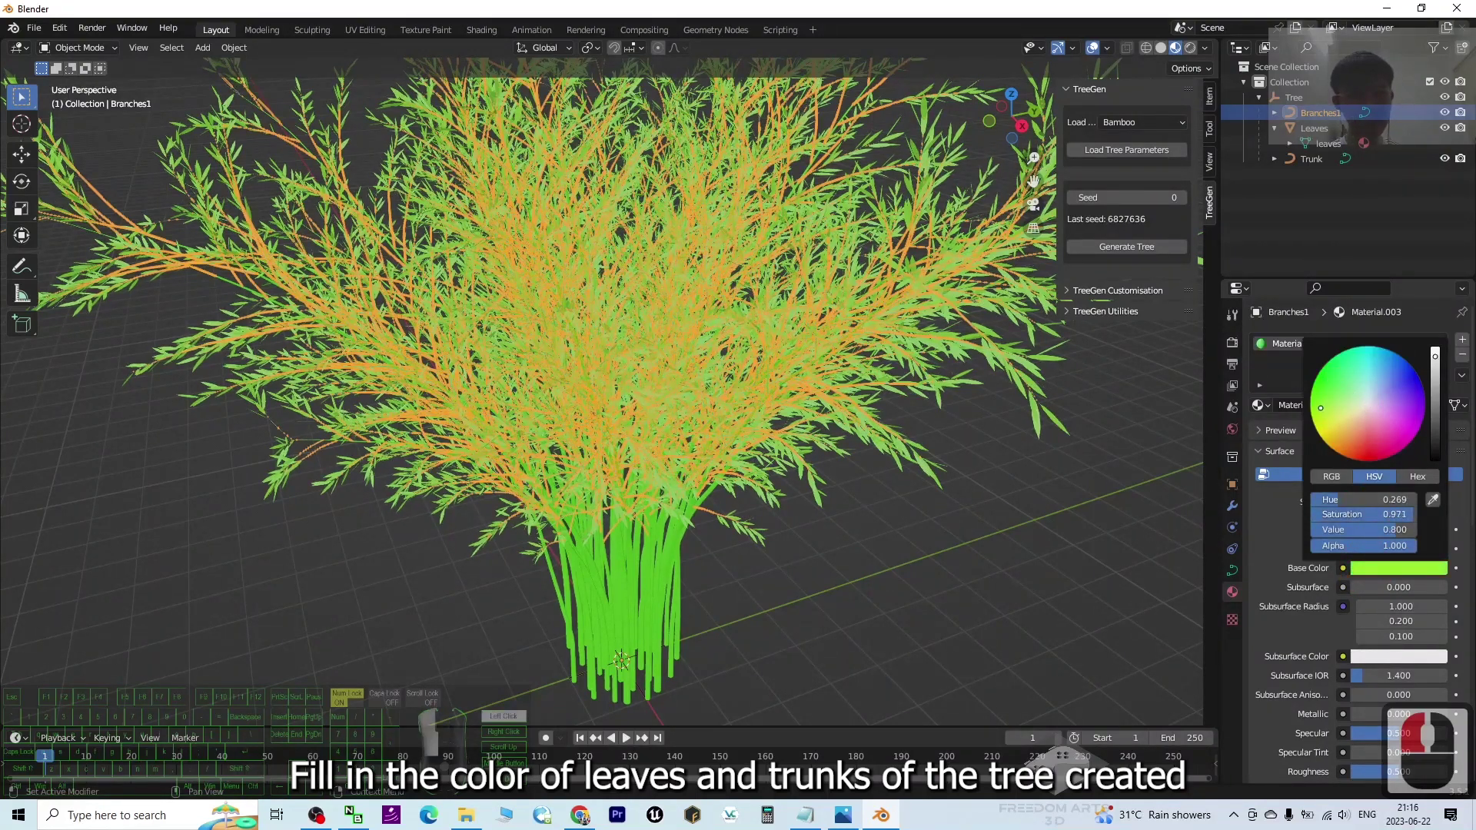
left_click(946, 541)
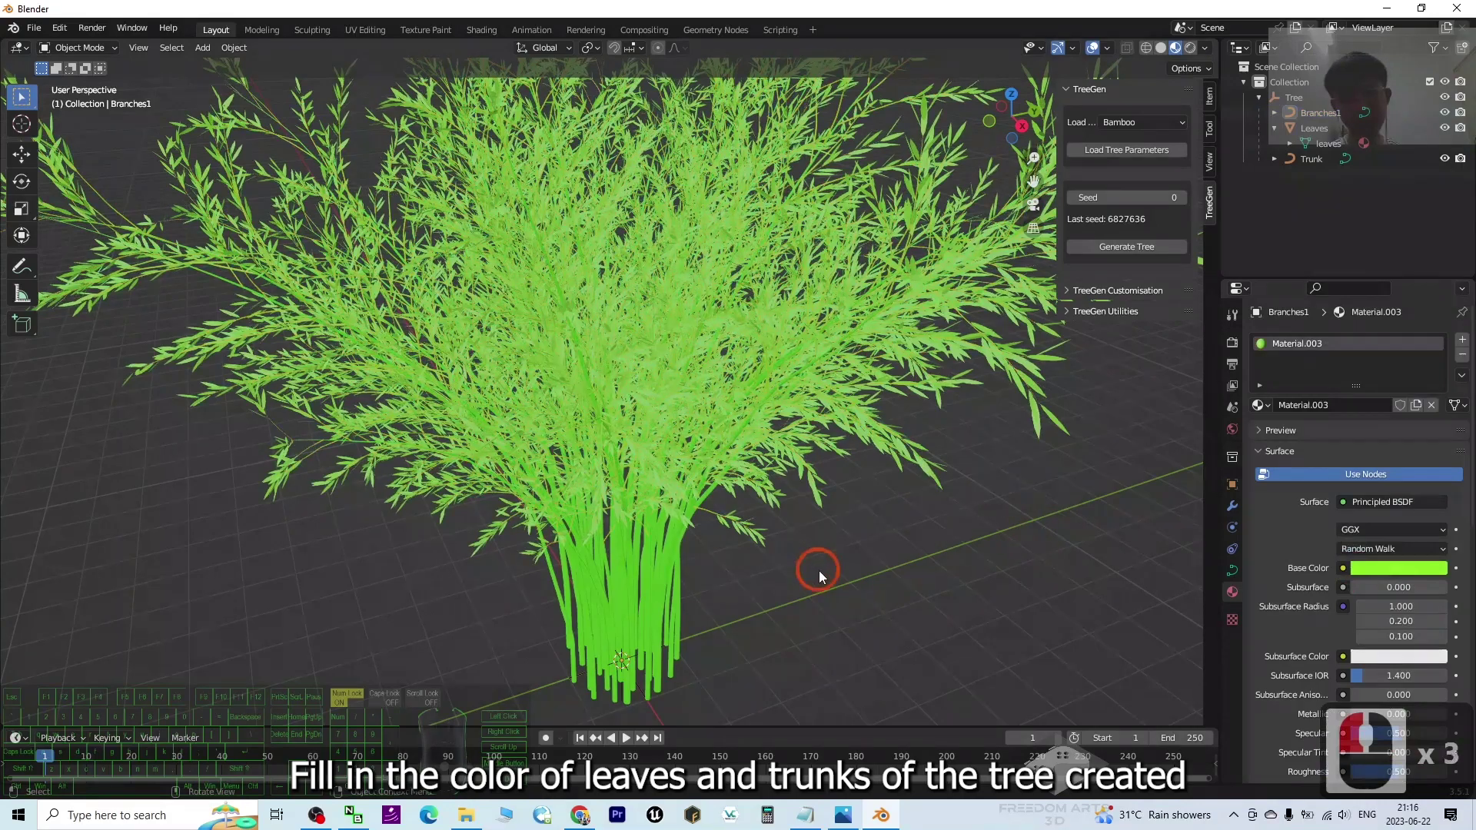
scroll(820, 570, "down", 3)
middle_click_drag(819, 570, 761, 496)
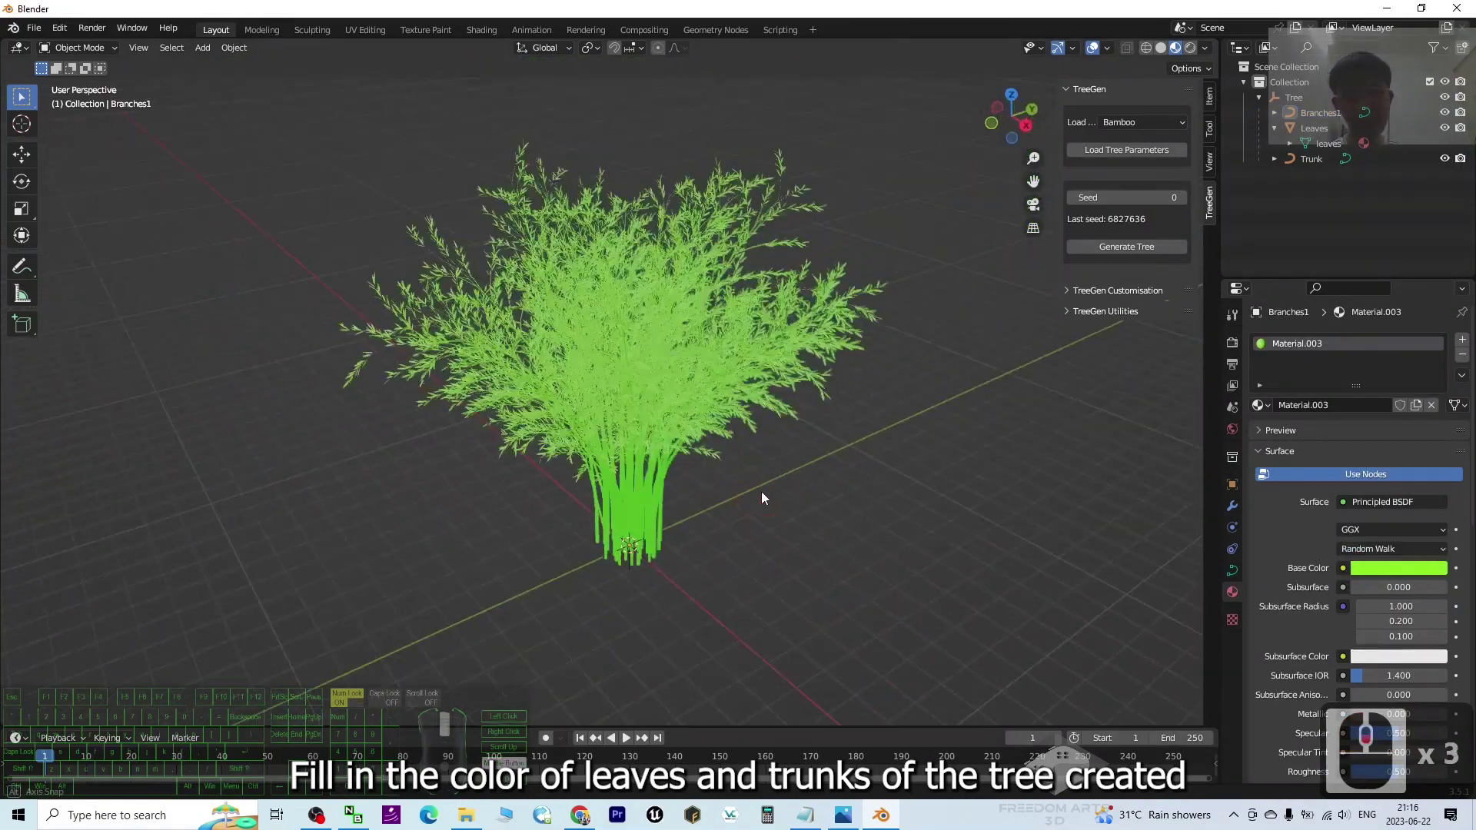
Step: Expand the TreeGen Customisation settings and orbit to inspect the tree
left_click(1068, 290)
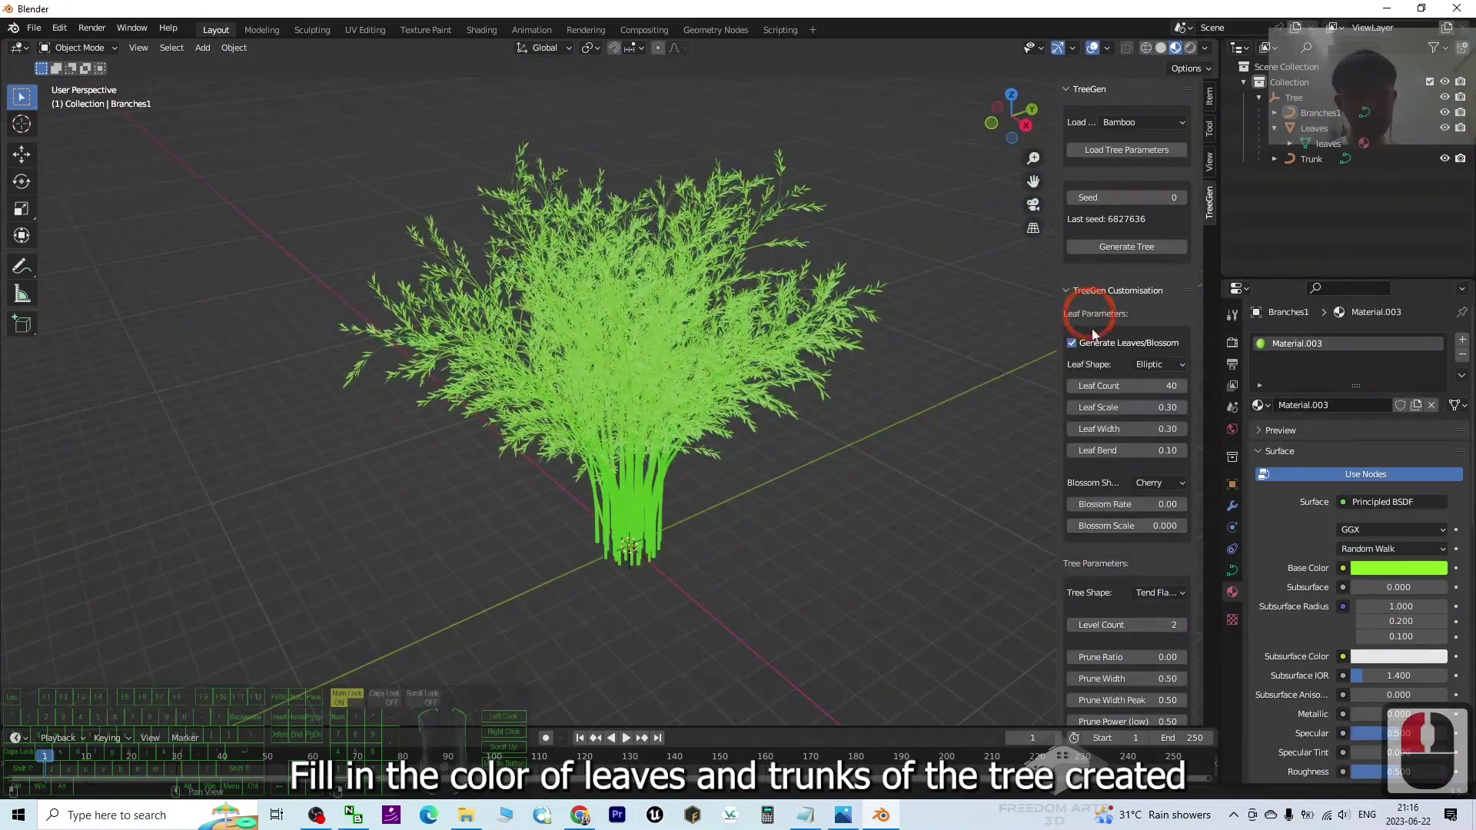
scroll(1075, 489, "down", 2)
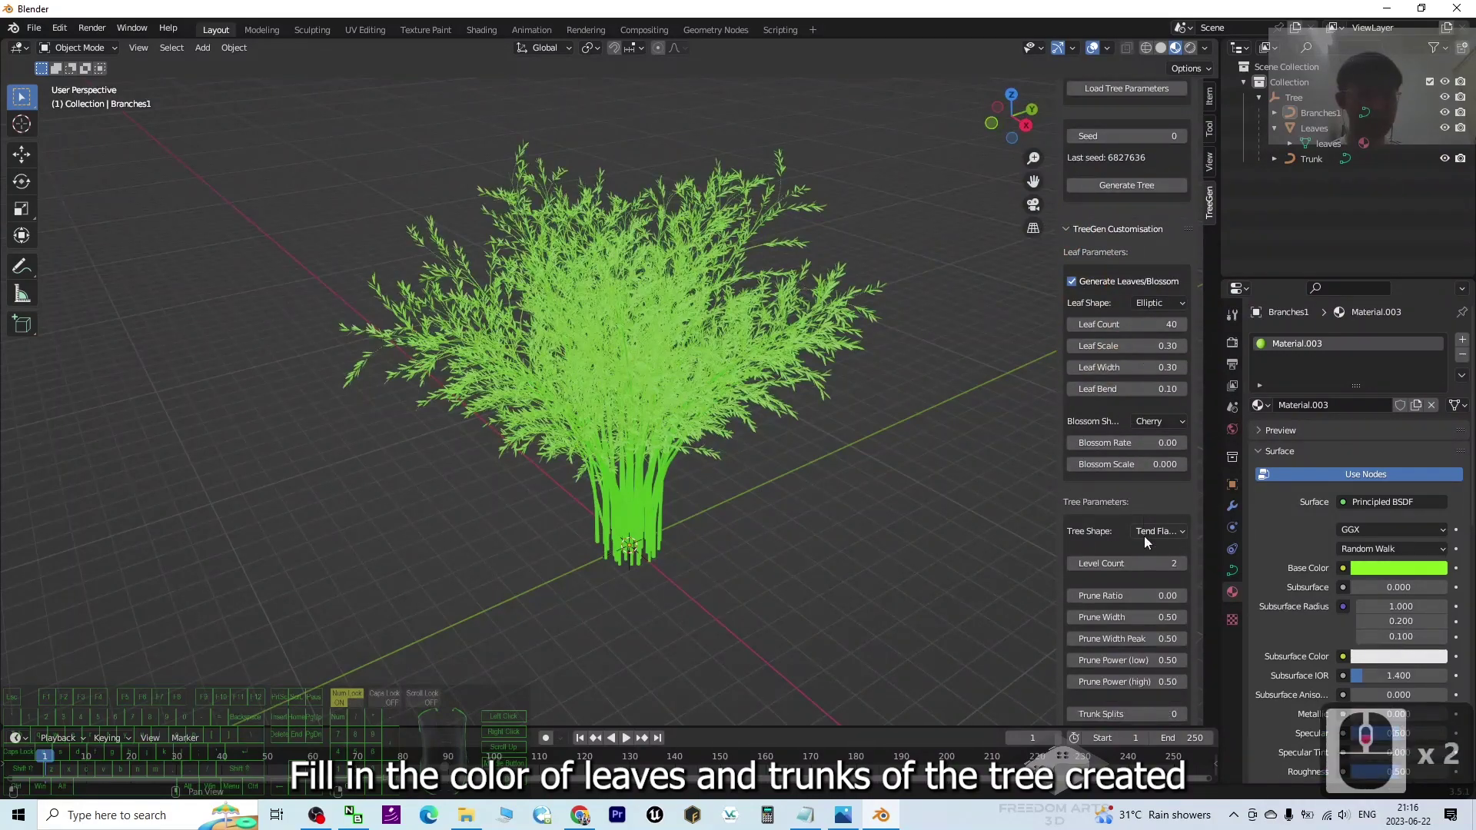
scroll(676, 414, "up", 3)
scroll(689, 377, "down", 2)
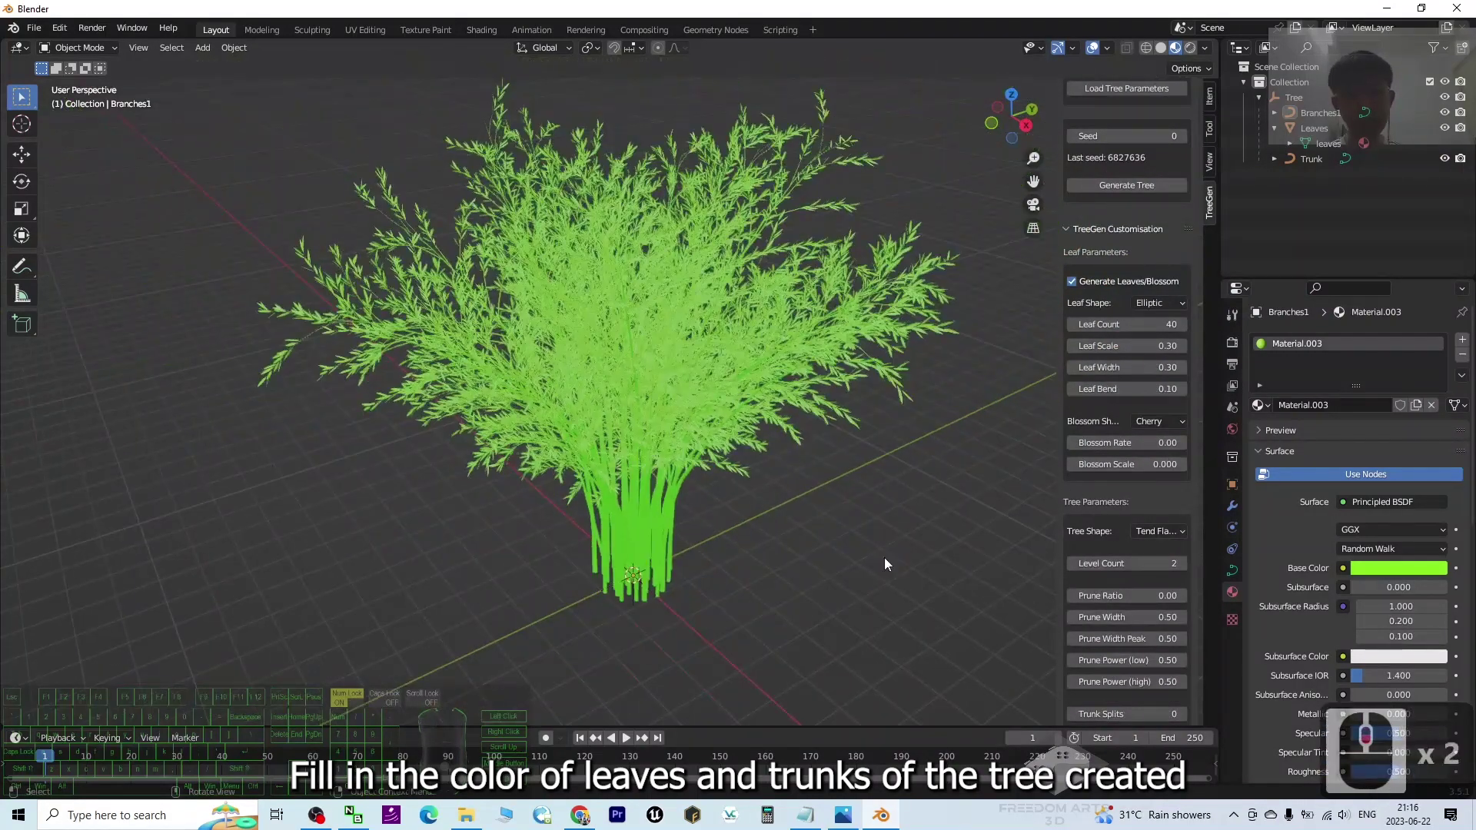
middle_click_drag(886, 564, 907, 534)
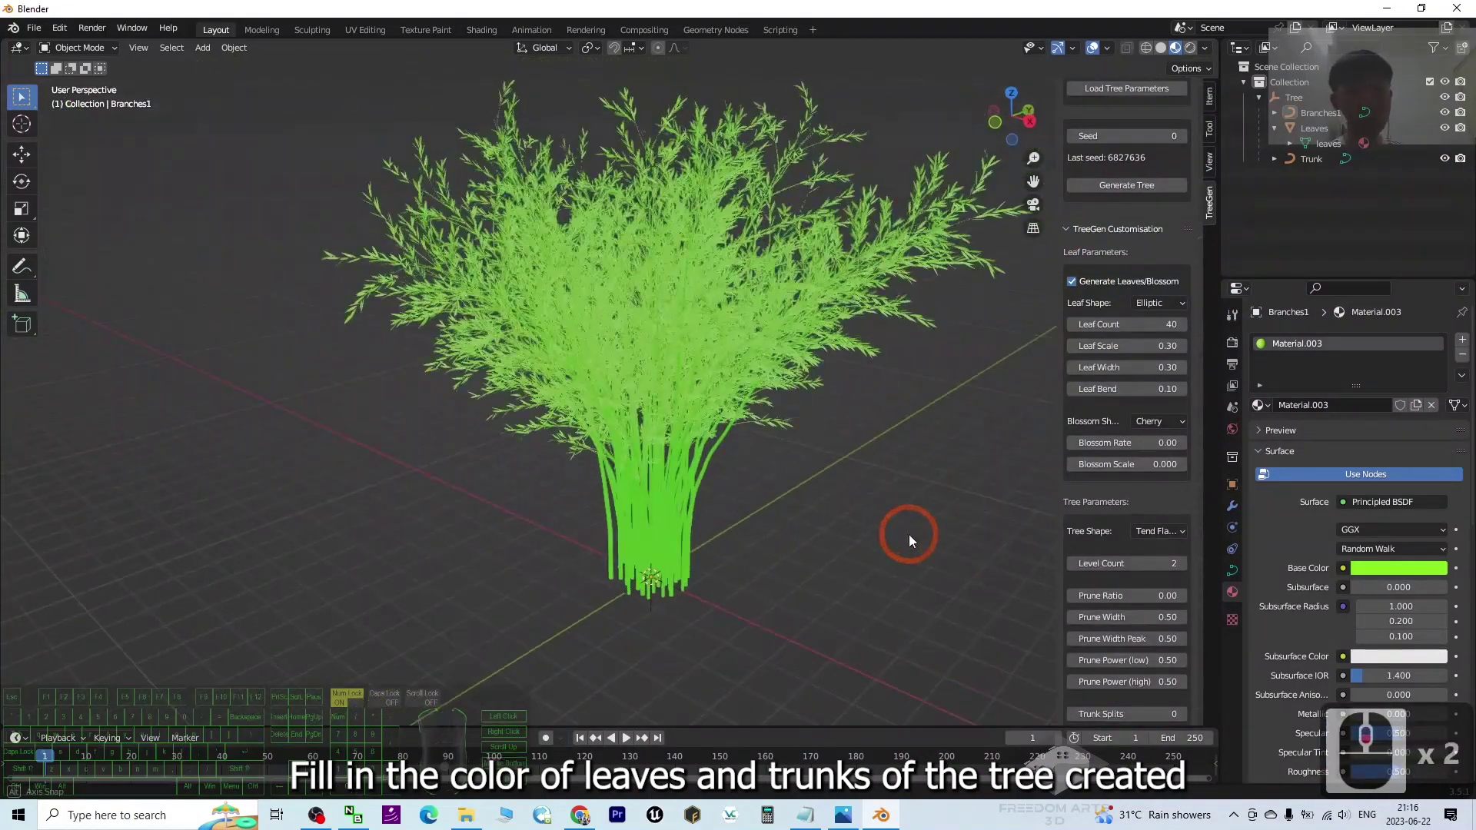
Step: Check the cover image, reframe the tree, and restore Blender to a smaller window
left_click(841, 817)
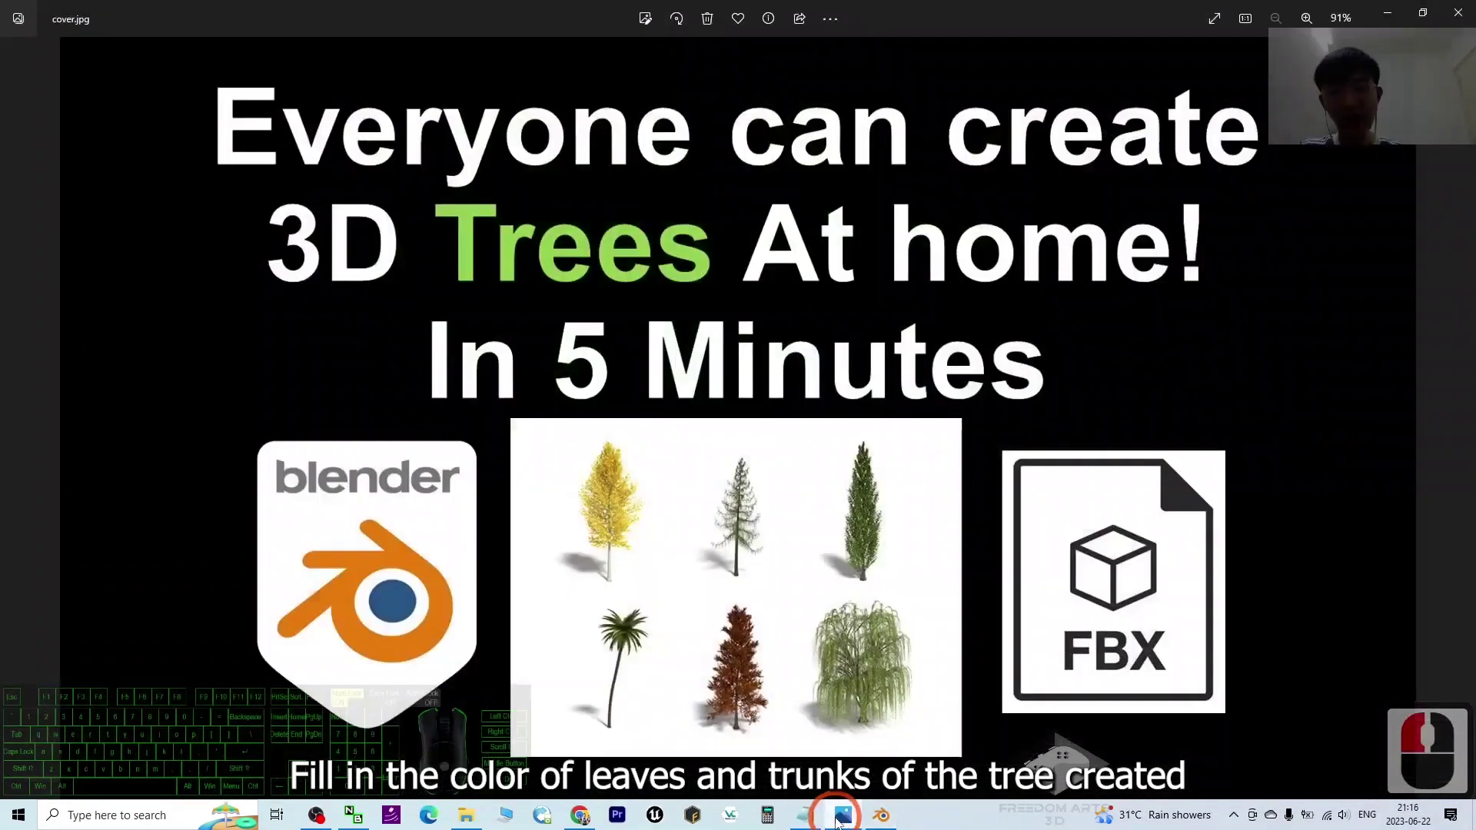
left_click(1390, 17)
scroll(781, 437, "up", 3)
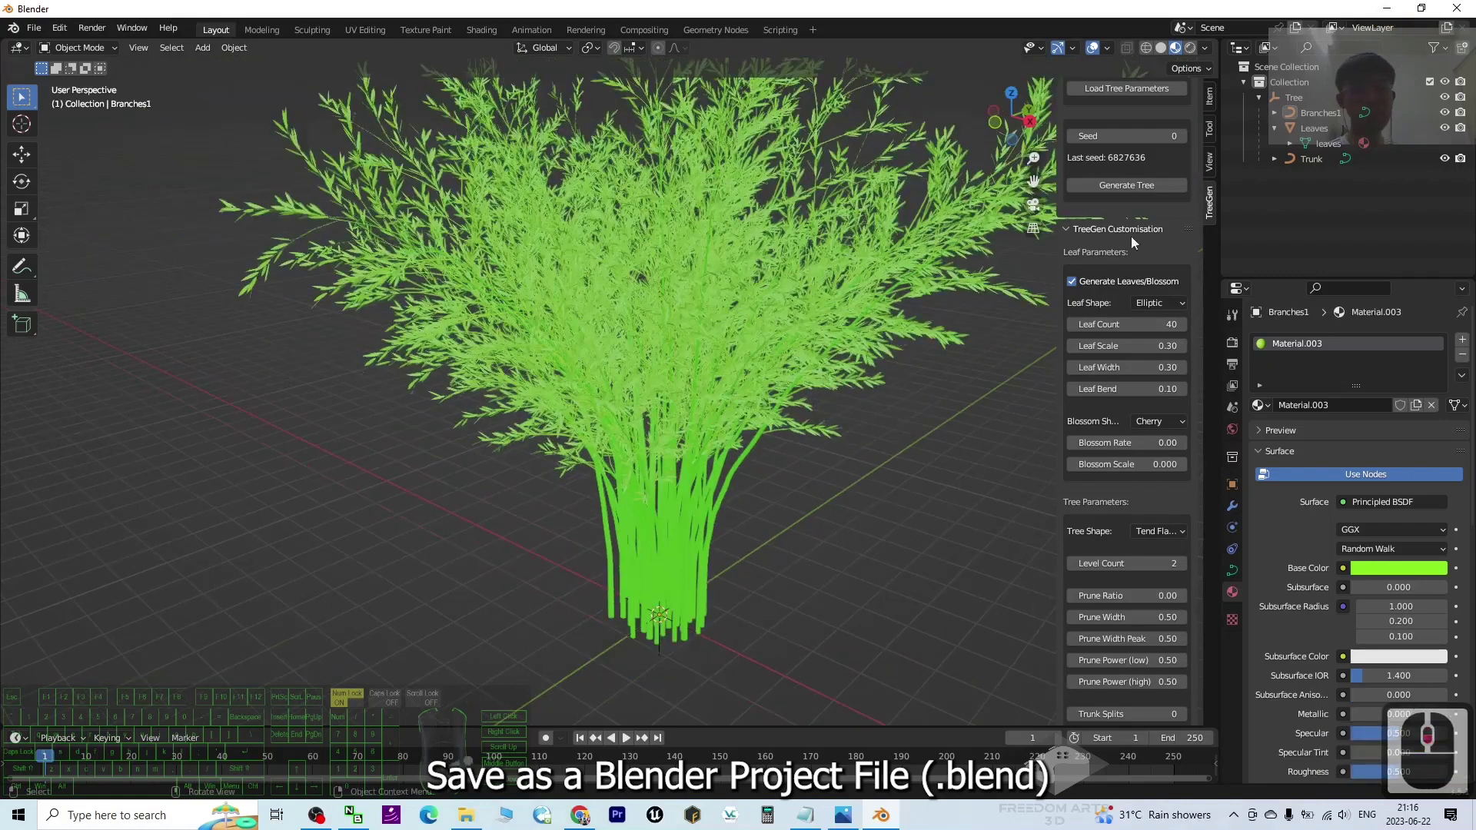
middle_click_drag(875, 513, 804, 500, "shift")
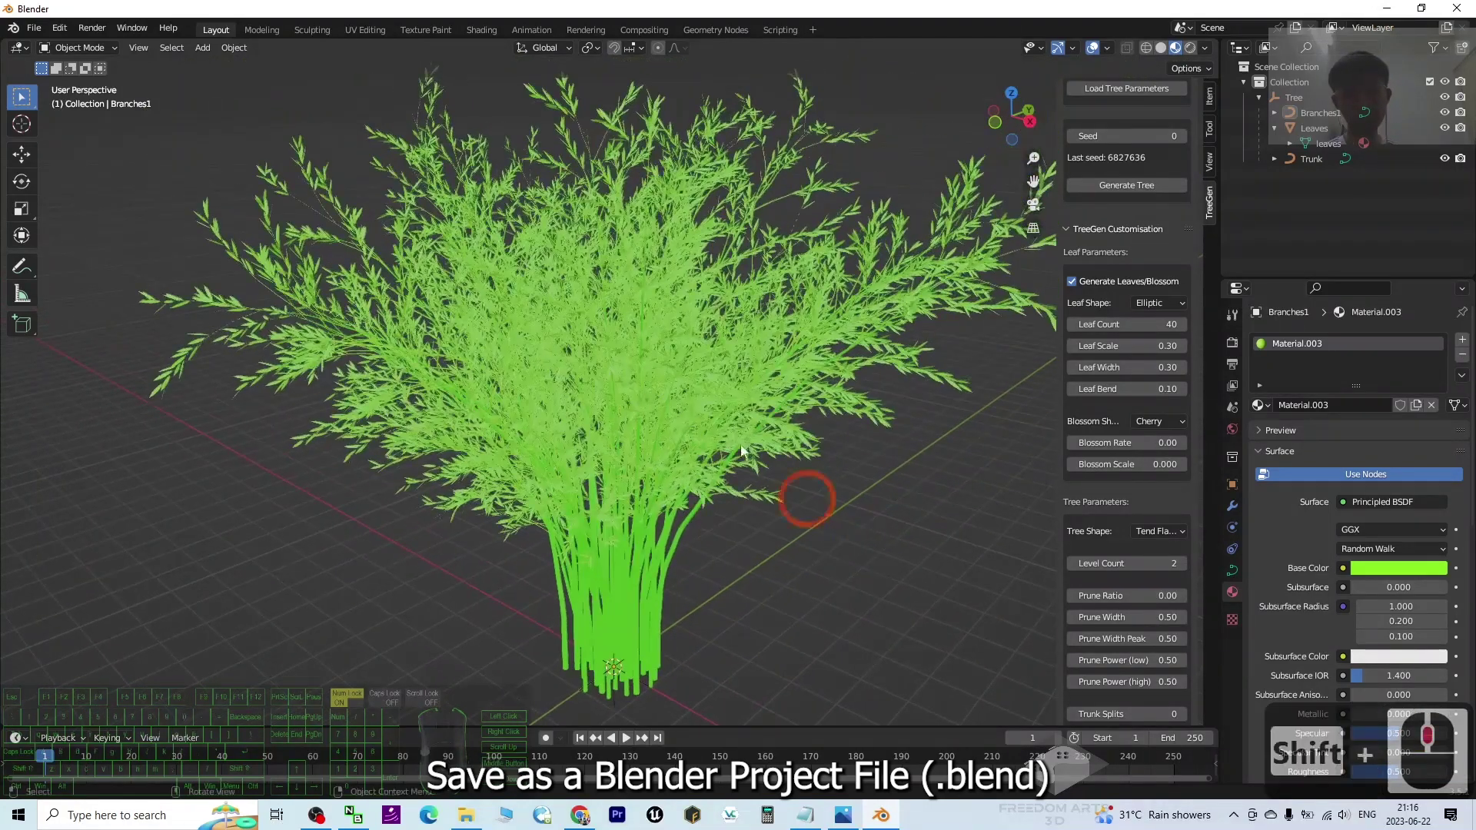
scroll(668, 281, "down", 3)
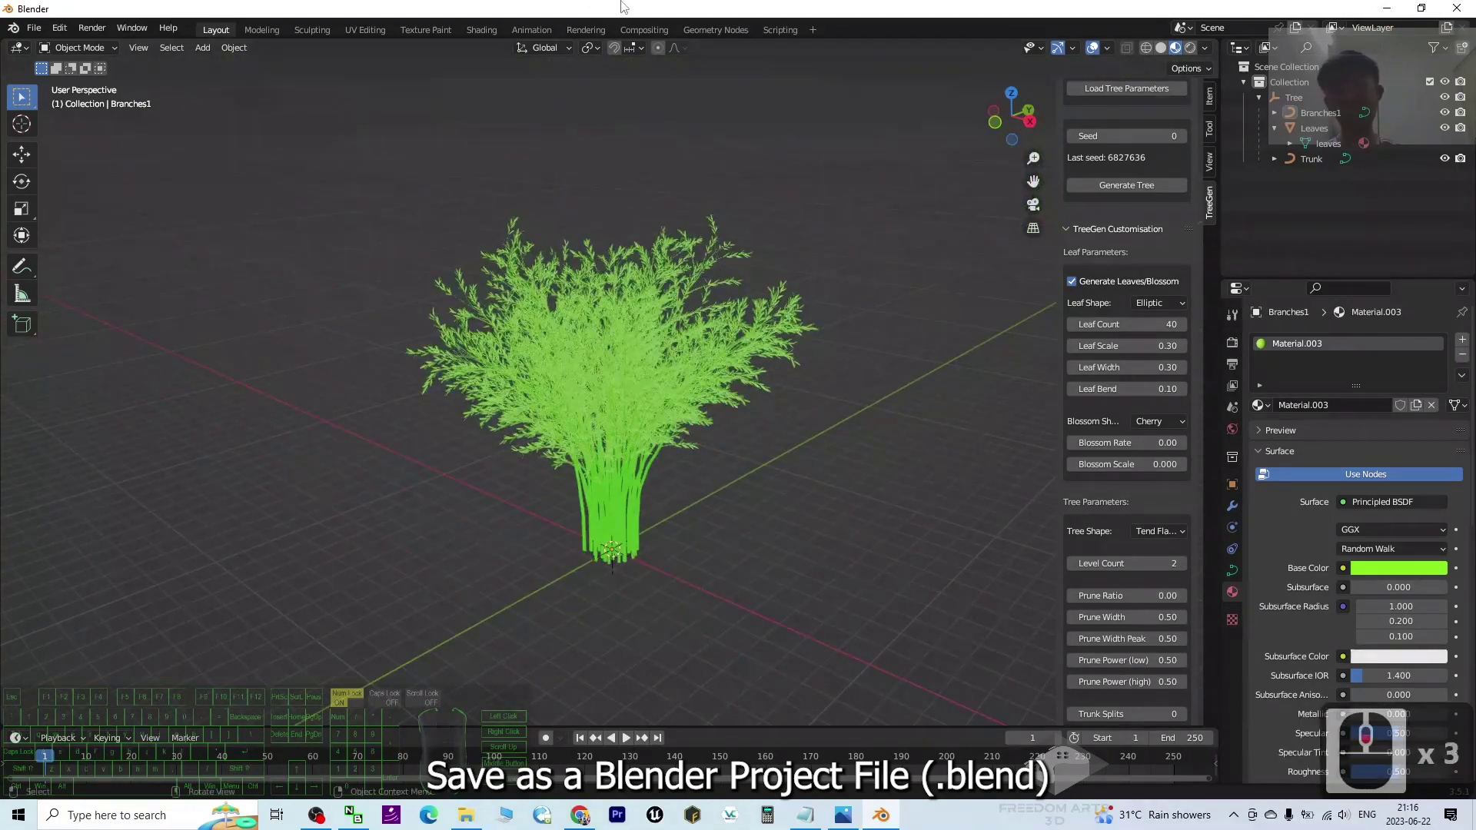
double_click(579, 7)
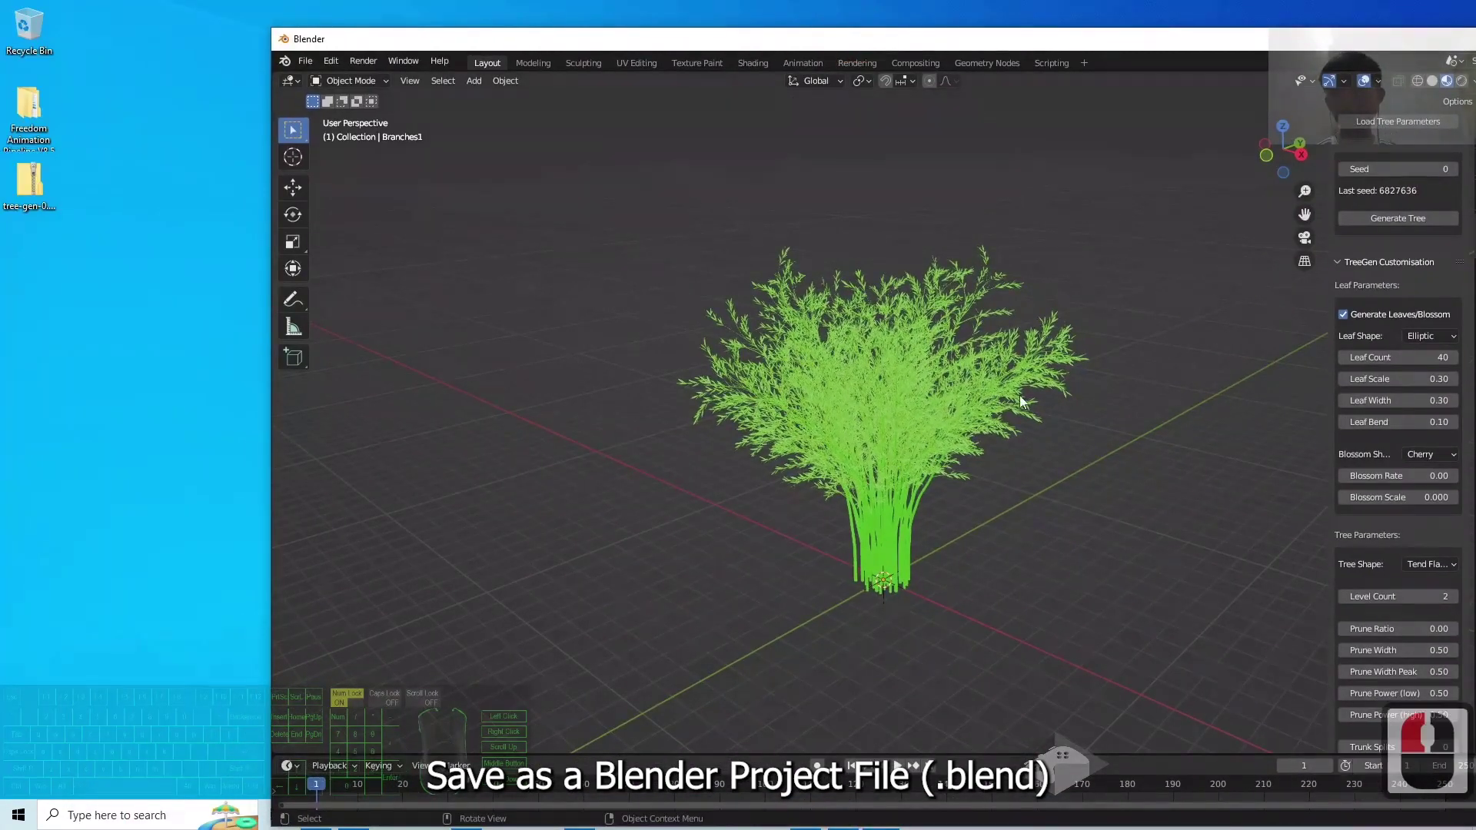
scroll(1023, 420, "up", 3)
scroll(999, 418, "down", 1)
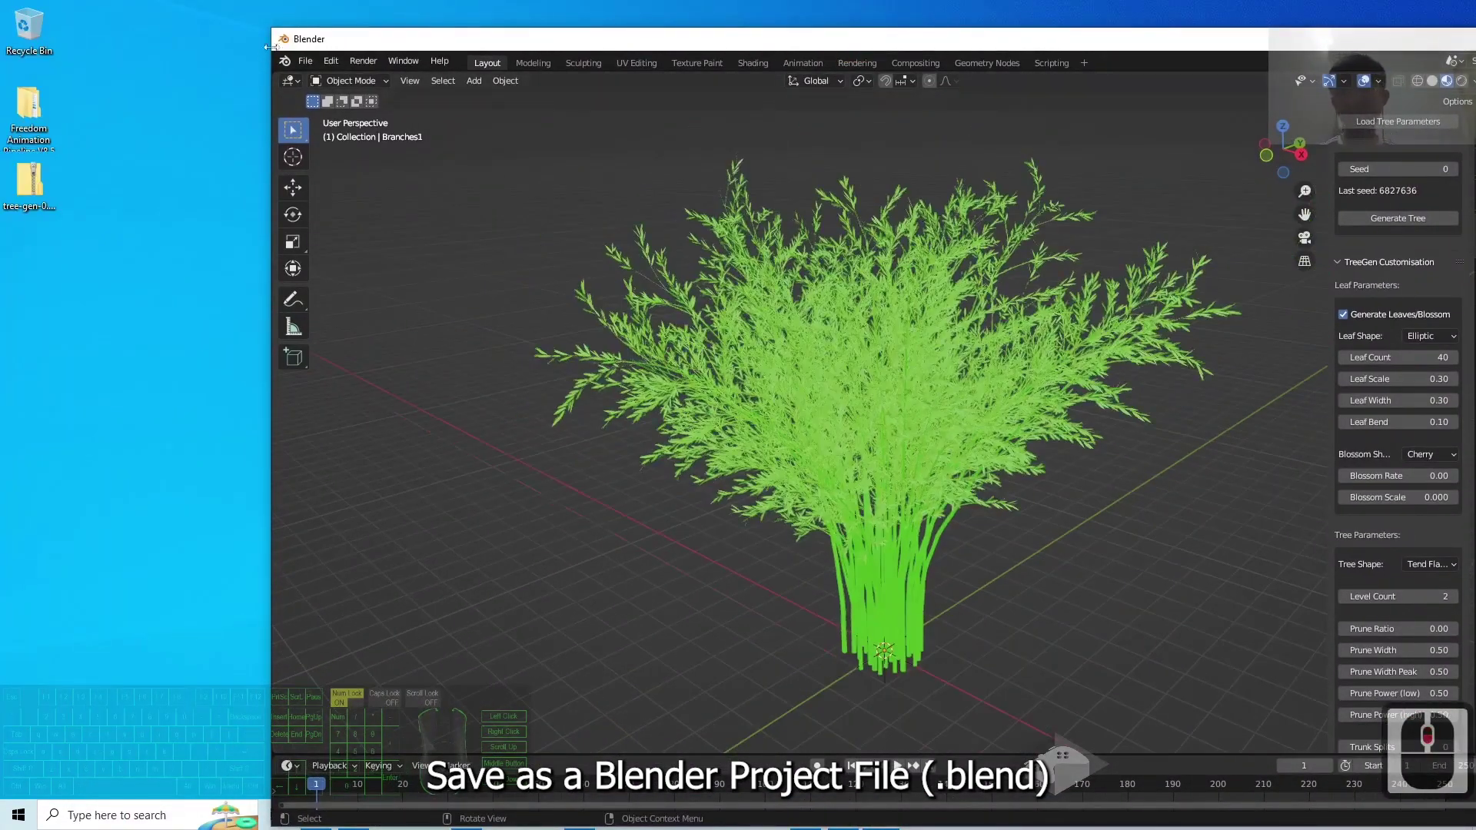
Step: Start Save As and create a new folder named 'Bamboo Tree 01' on the Desktop
left_click(305, 62)
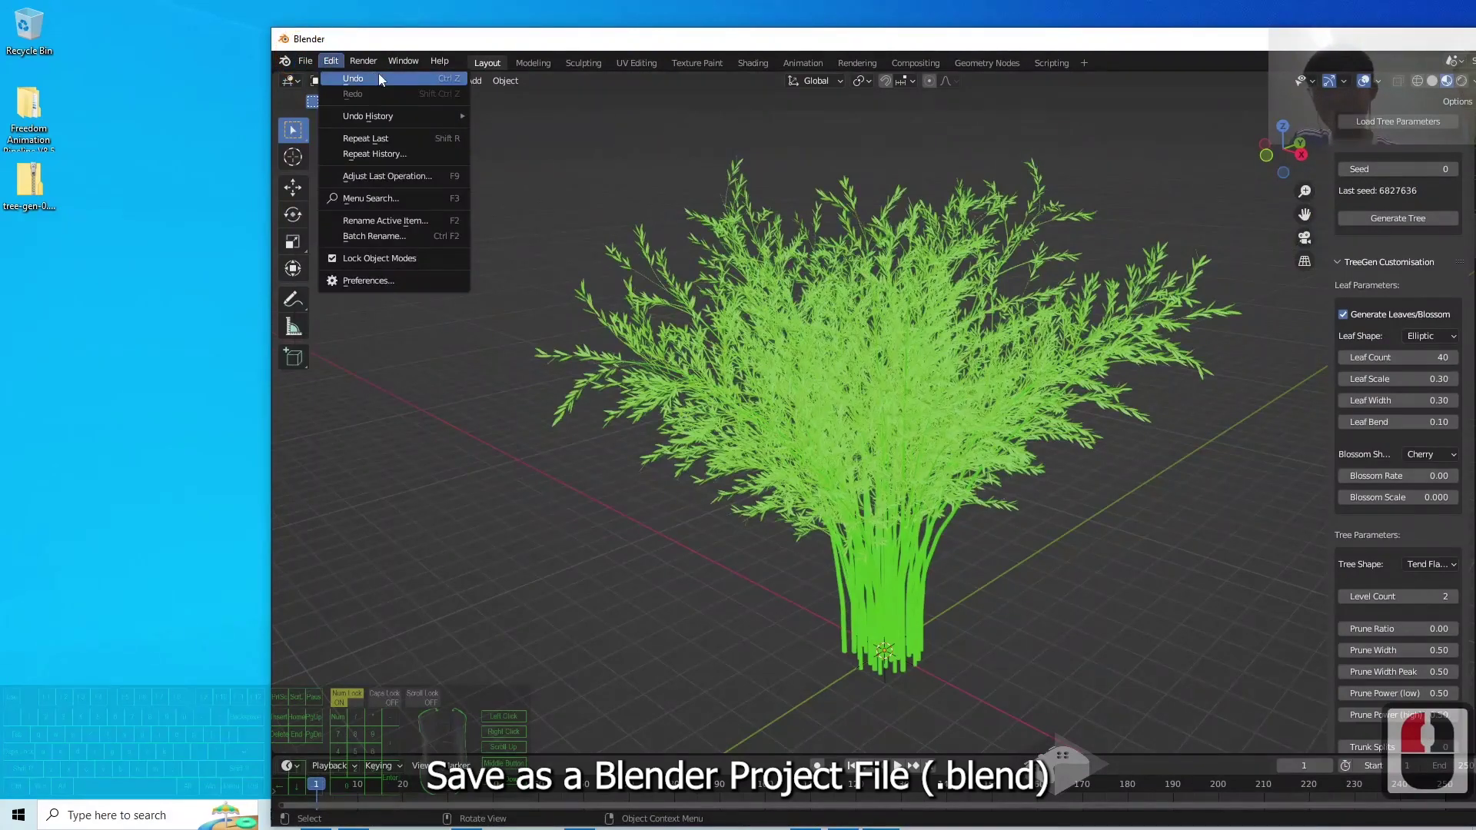
left_click(288, 61)
left_click(292, 62)
left_click(294, 63)
left_click(296, 66)
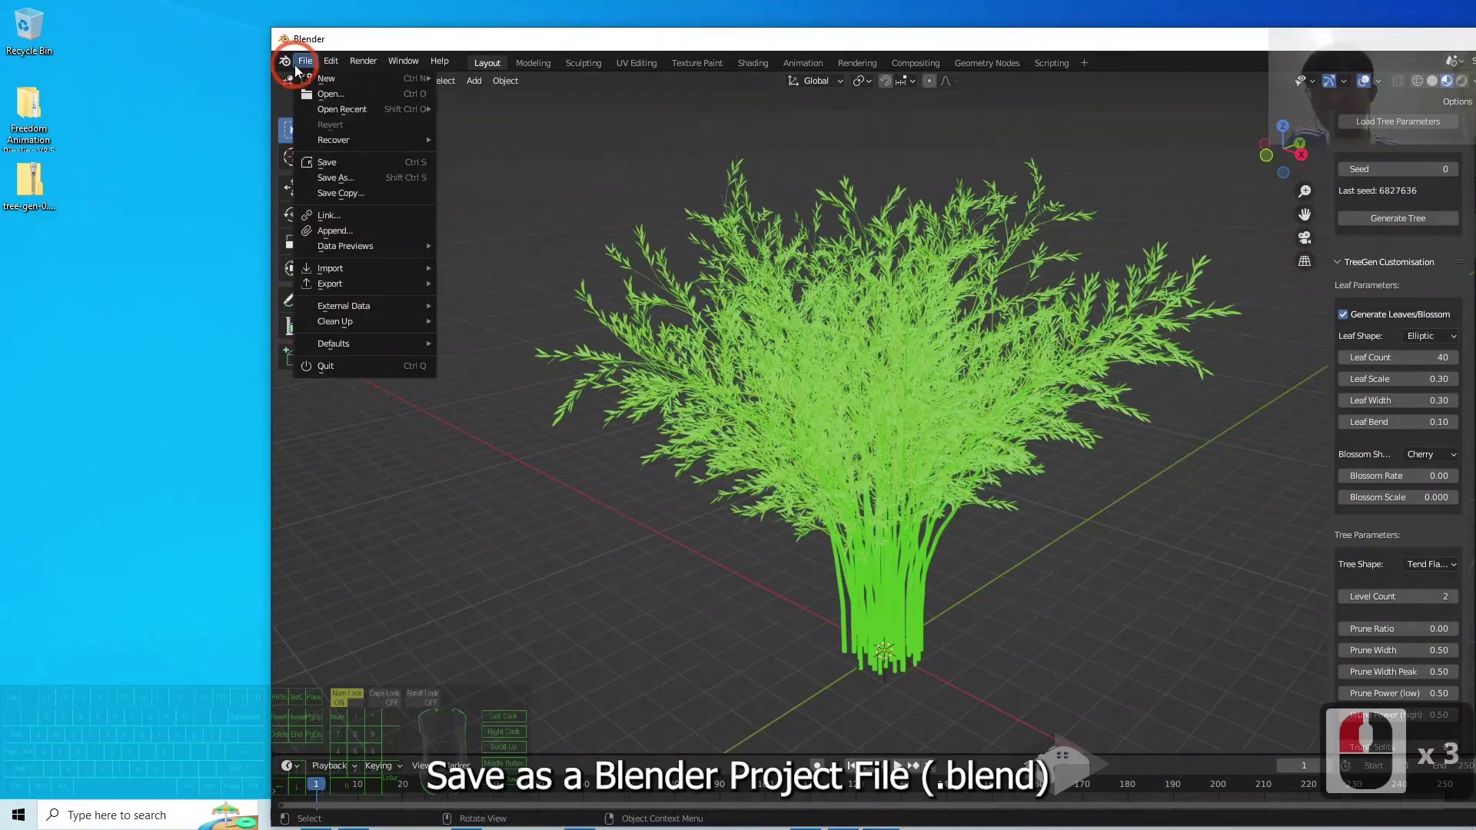
left_click(356, 179)
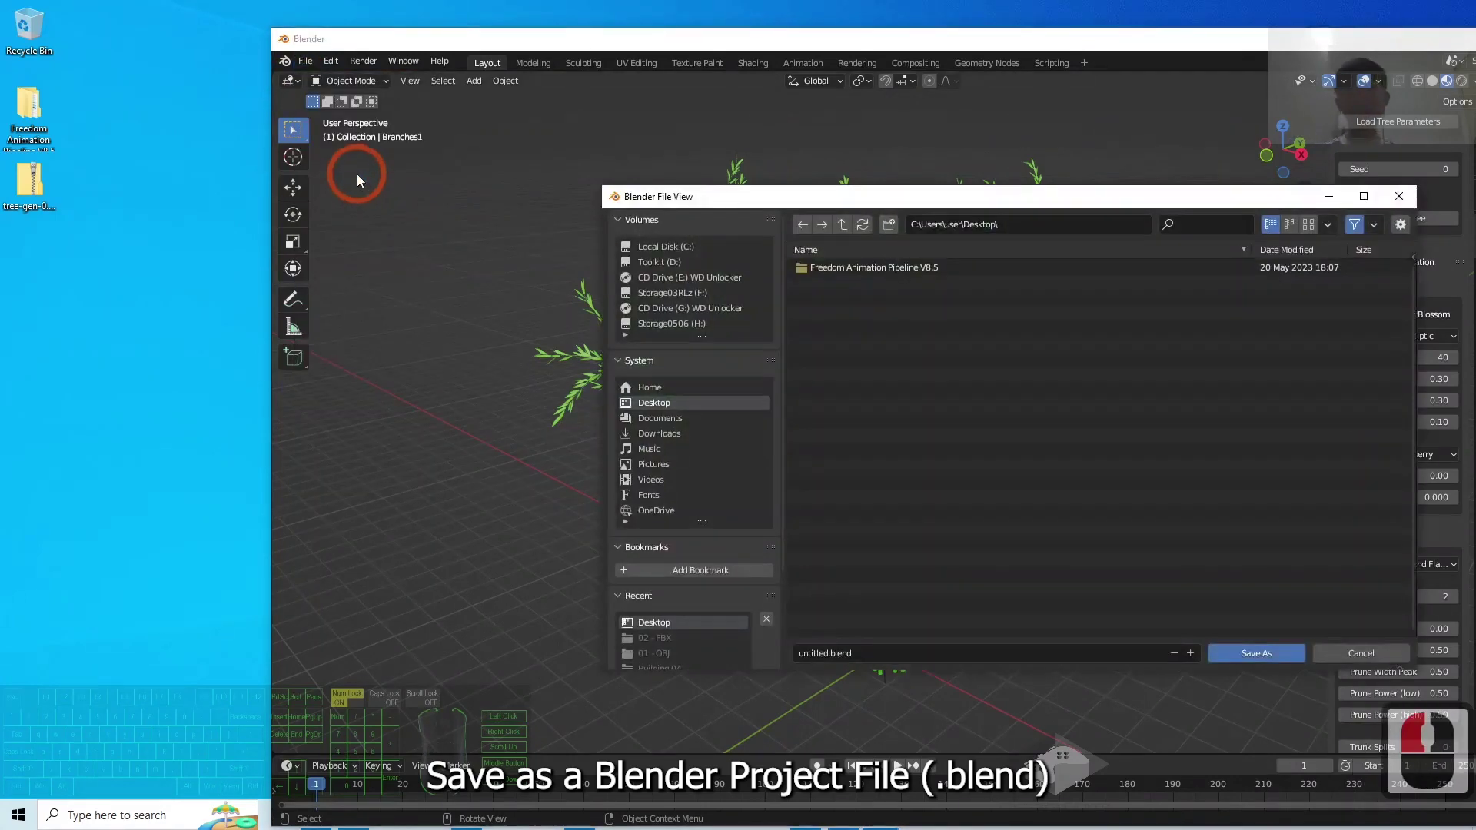
right_click(39, 306)
left_click(109, 470)
left_click(352, 473)
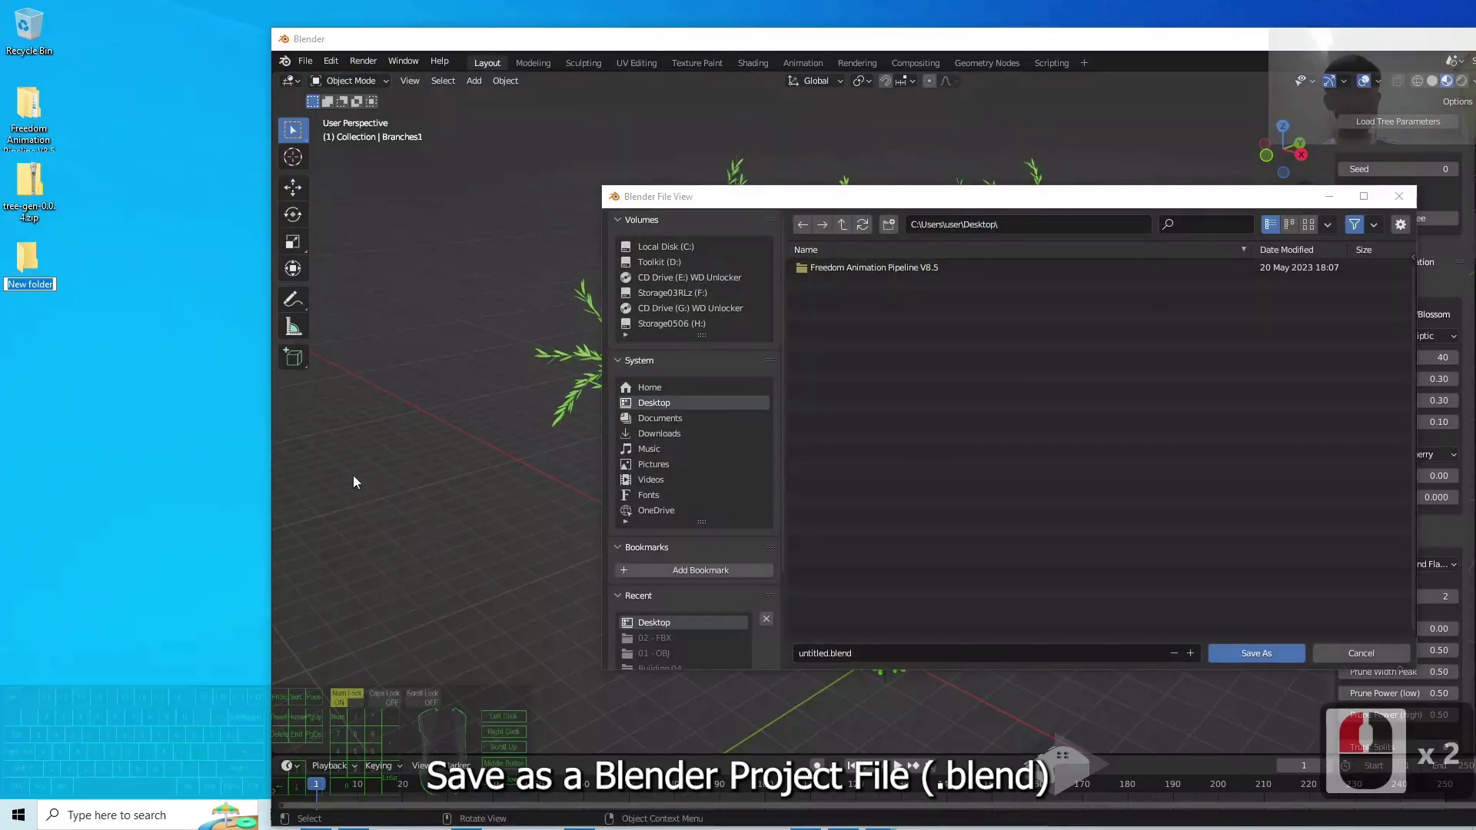
type("Bamboo")
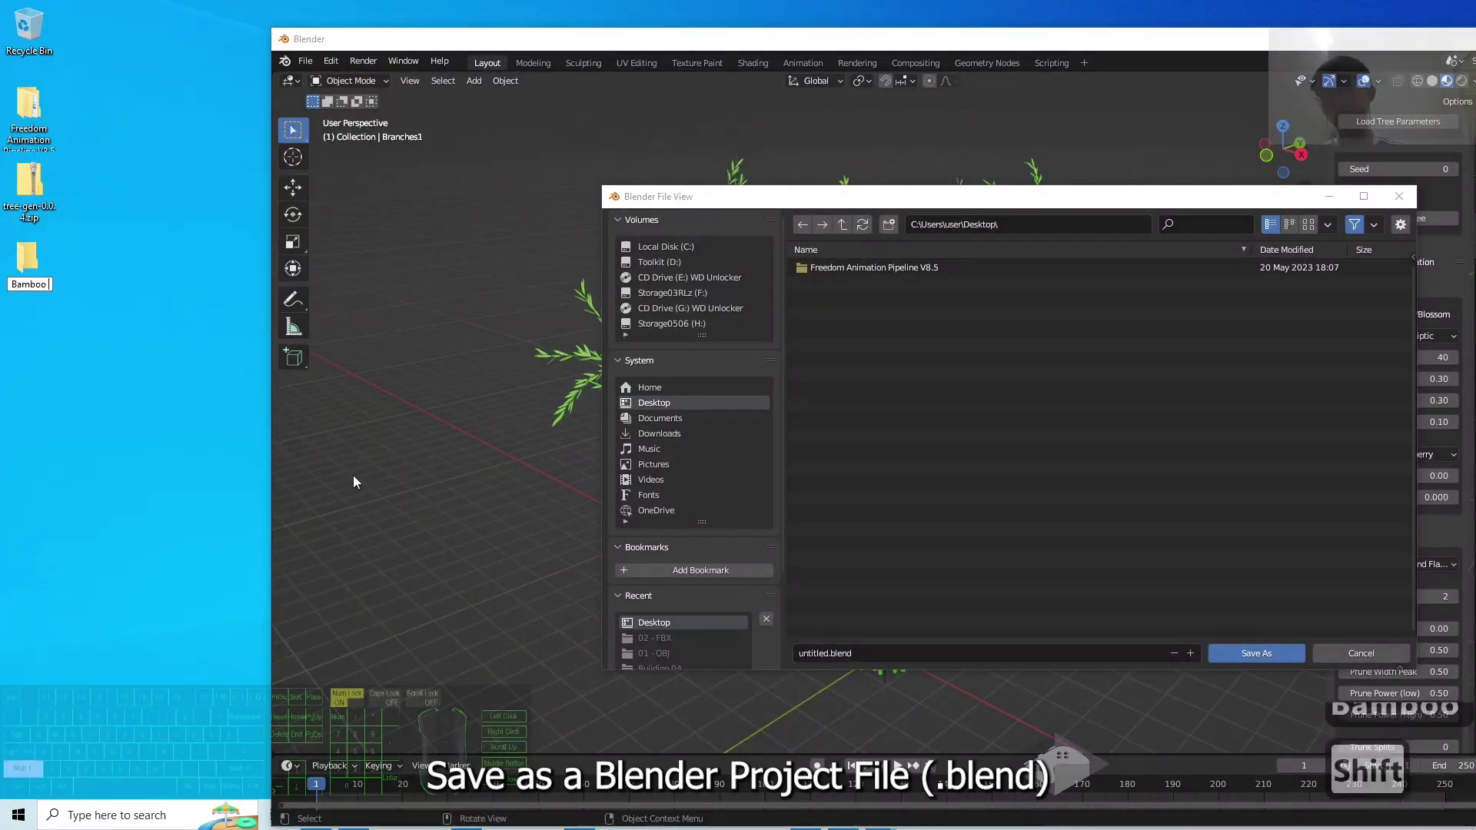
type(" Tree 01")
key("Return")
key("Return")
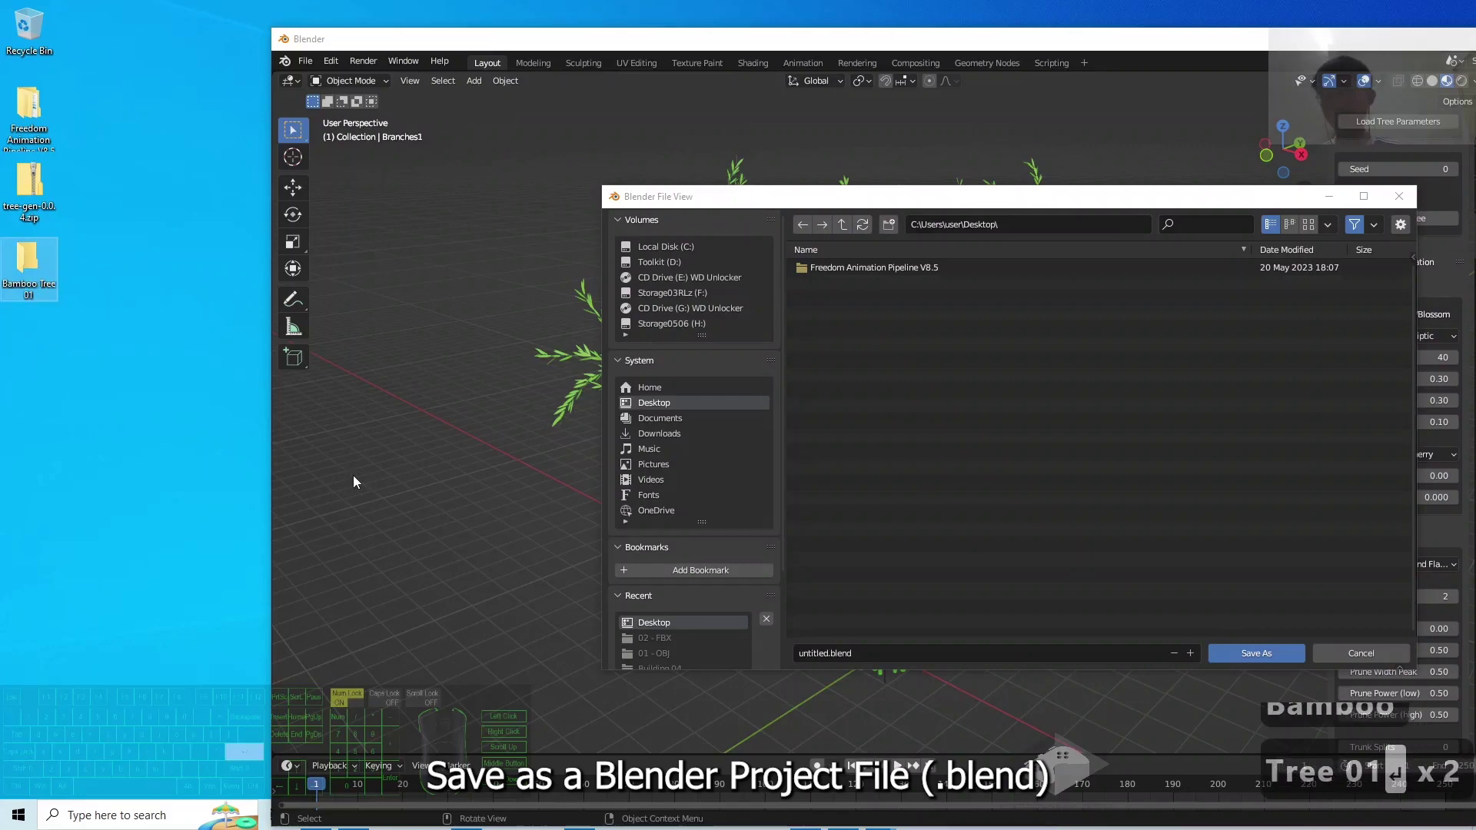
Step: Save the project as bamboo tree 01.blend inside Desktop > Bamboo Tree 01
left_click(1054, 198)
left_click(757, 384)
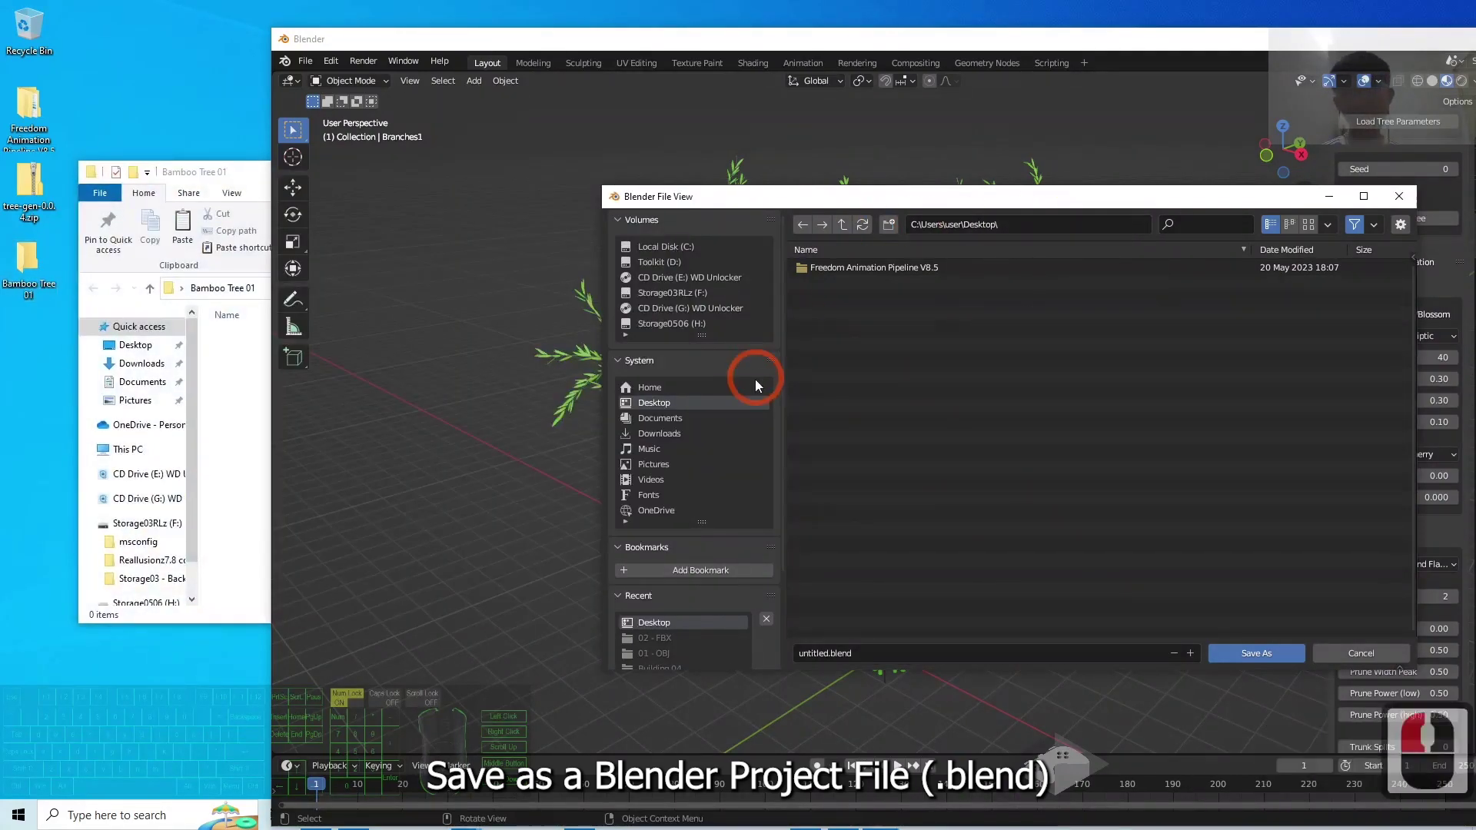
right_click(905, 381)
right_click(846, 341)
left_click(1091, 318)
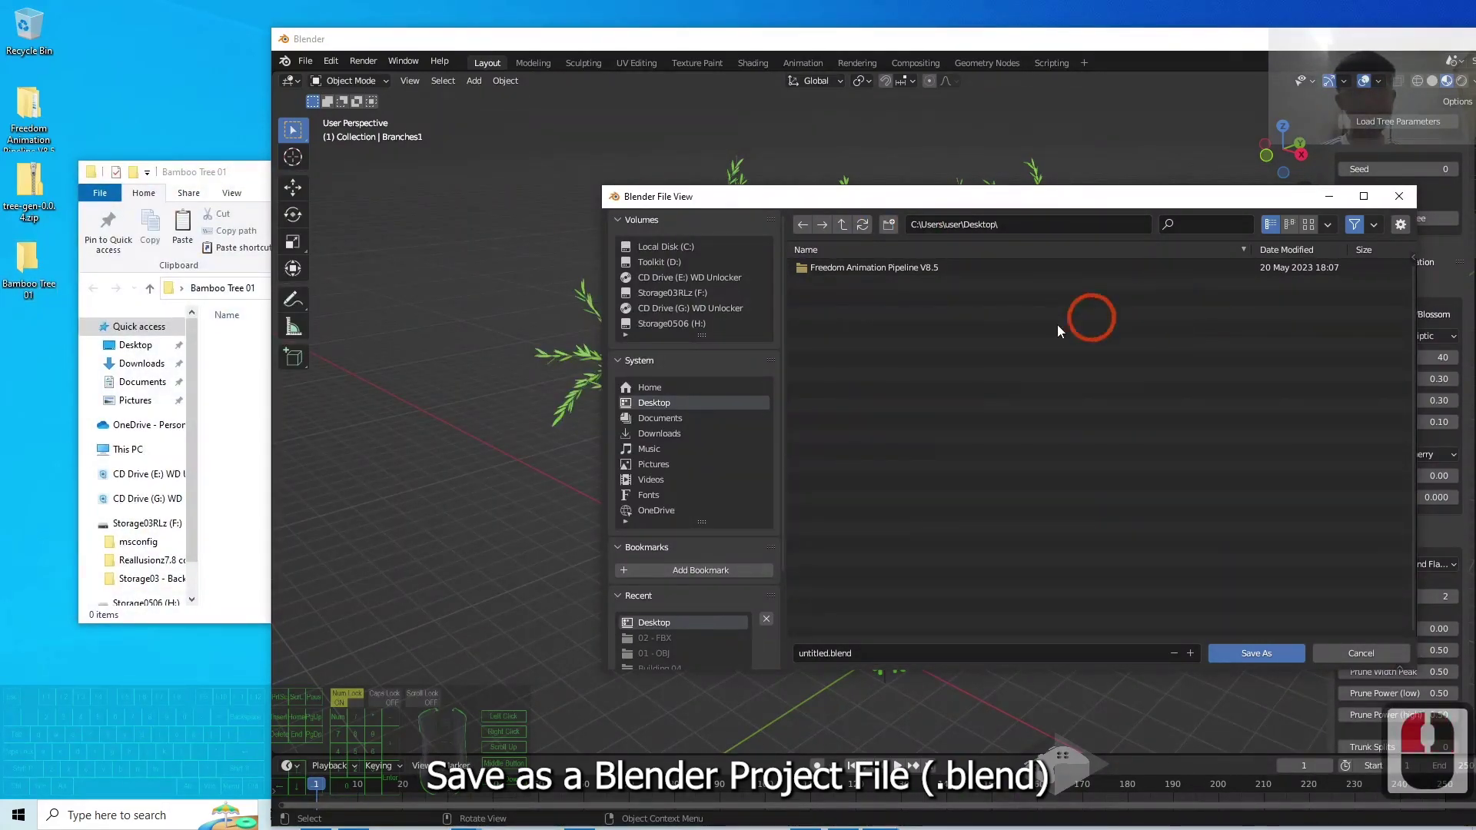
double_click(653, 402)
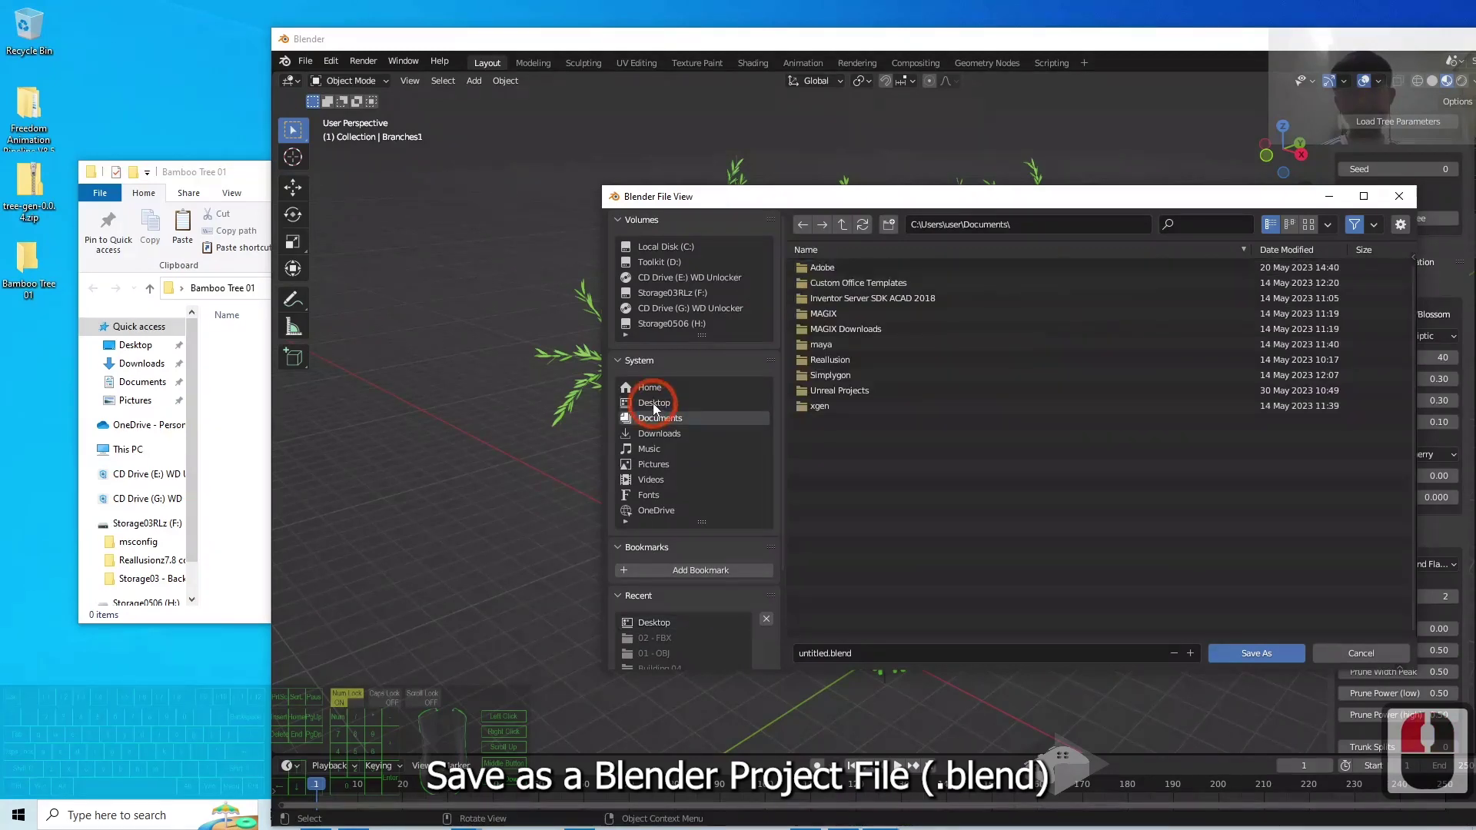
double_click(840, 268)
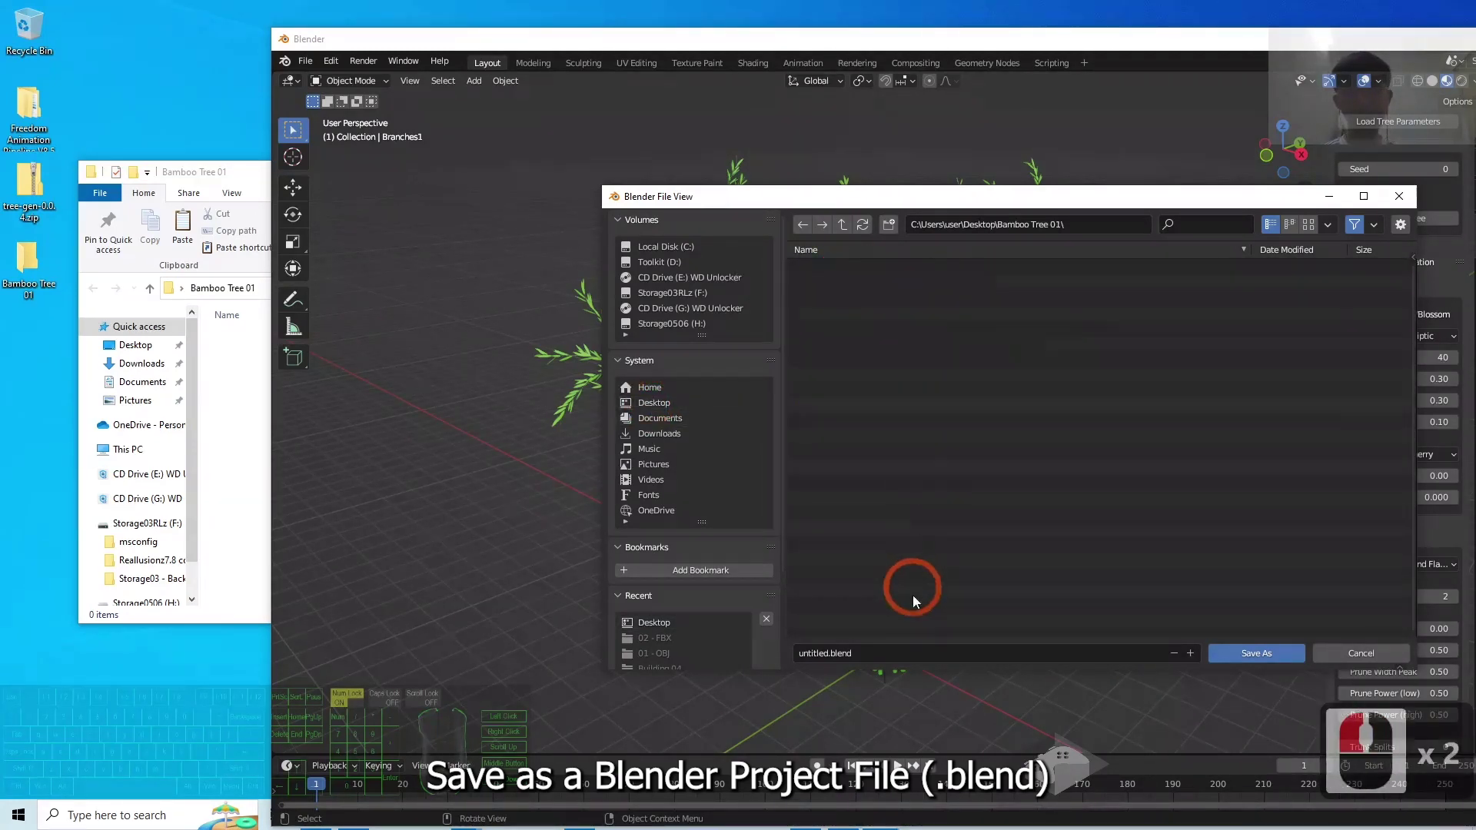
left_click(875, 650)
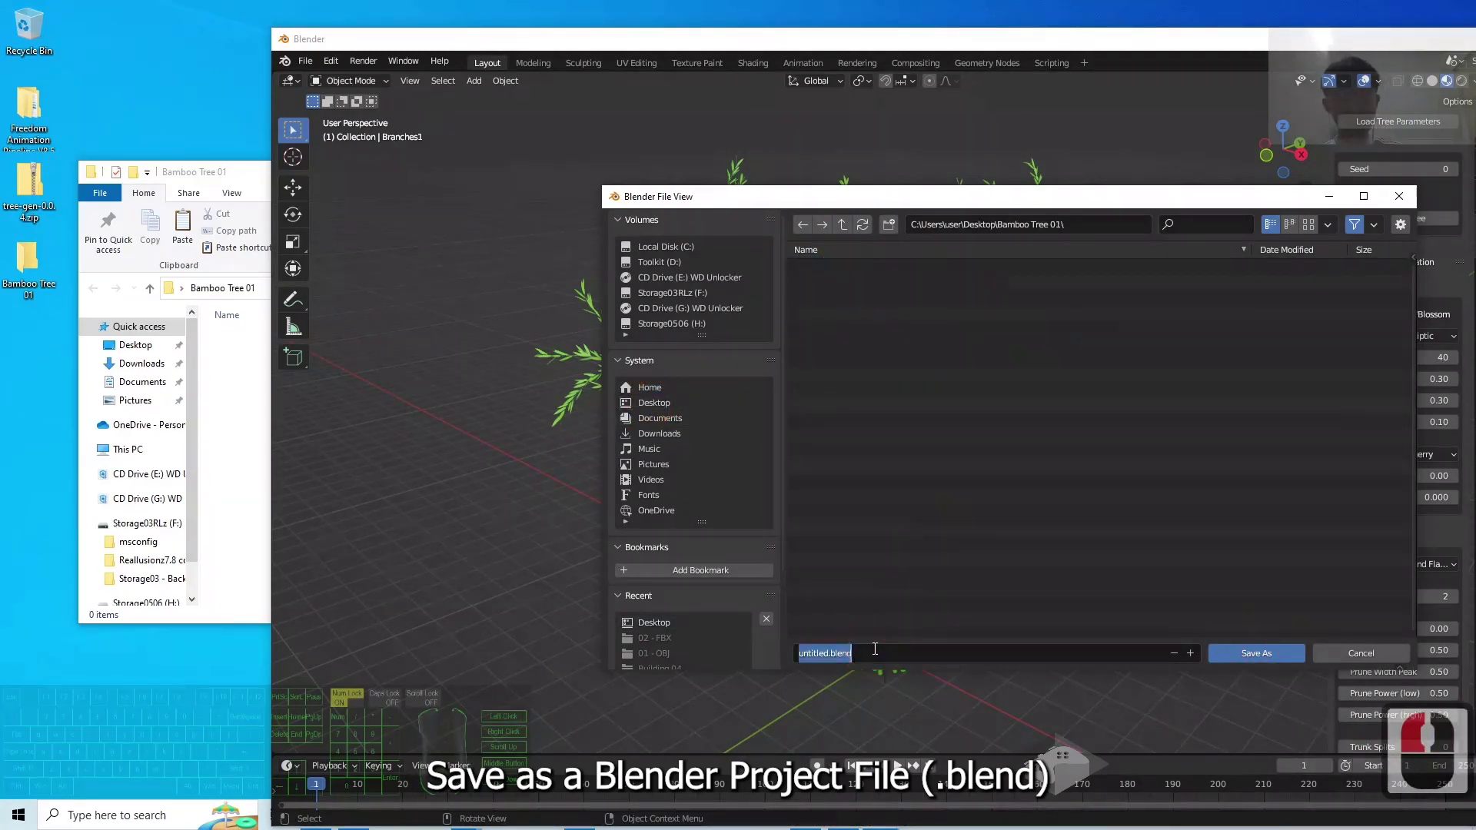
type("bam")
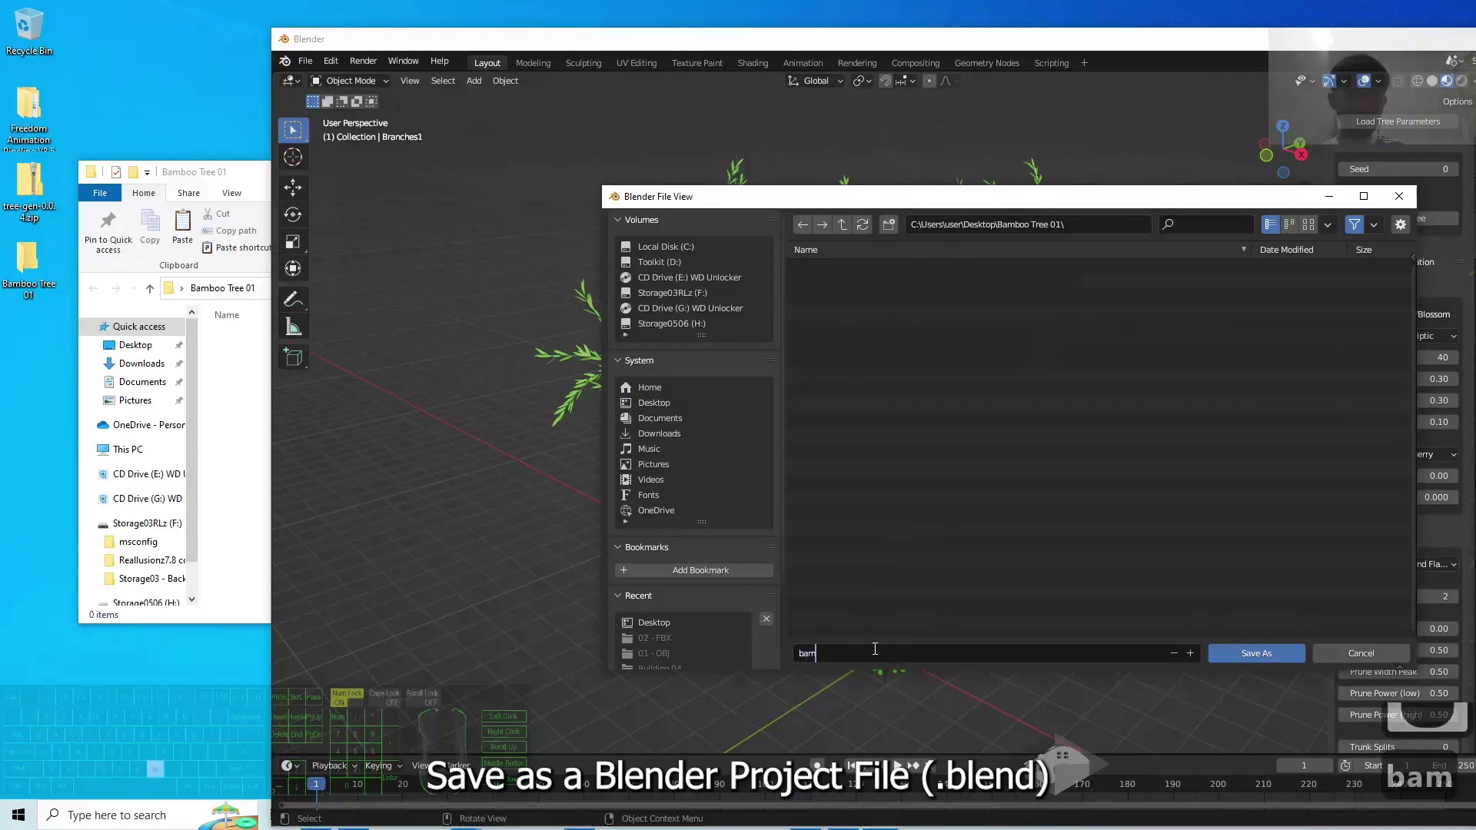
type("boo tree 01")
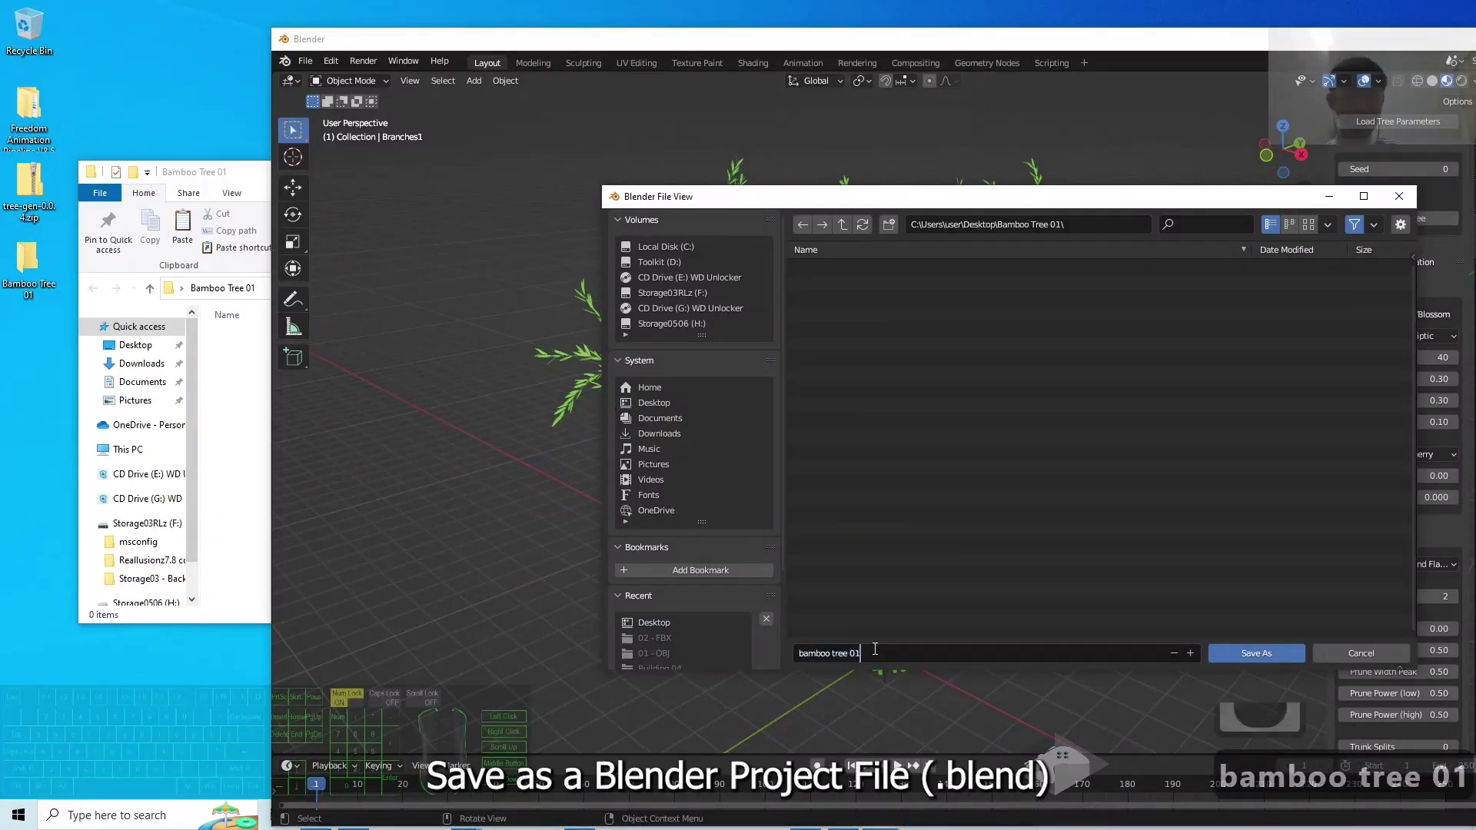
left_click(1243, 651)
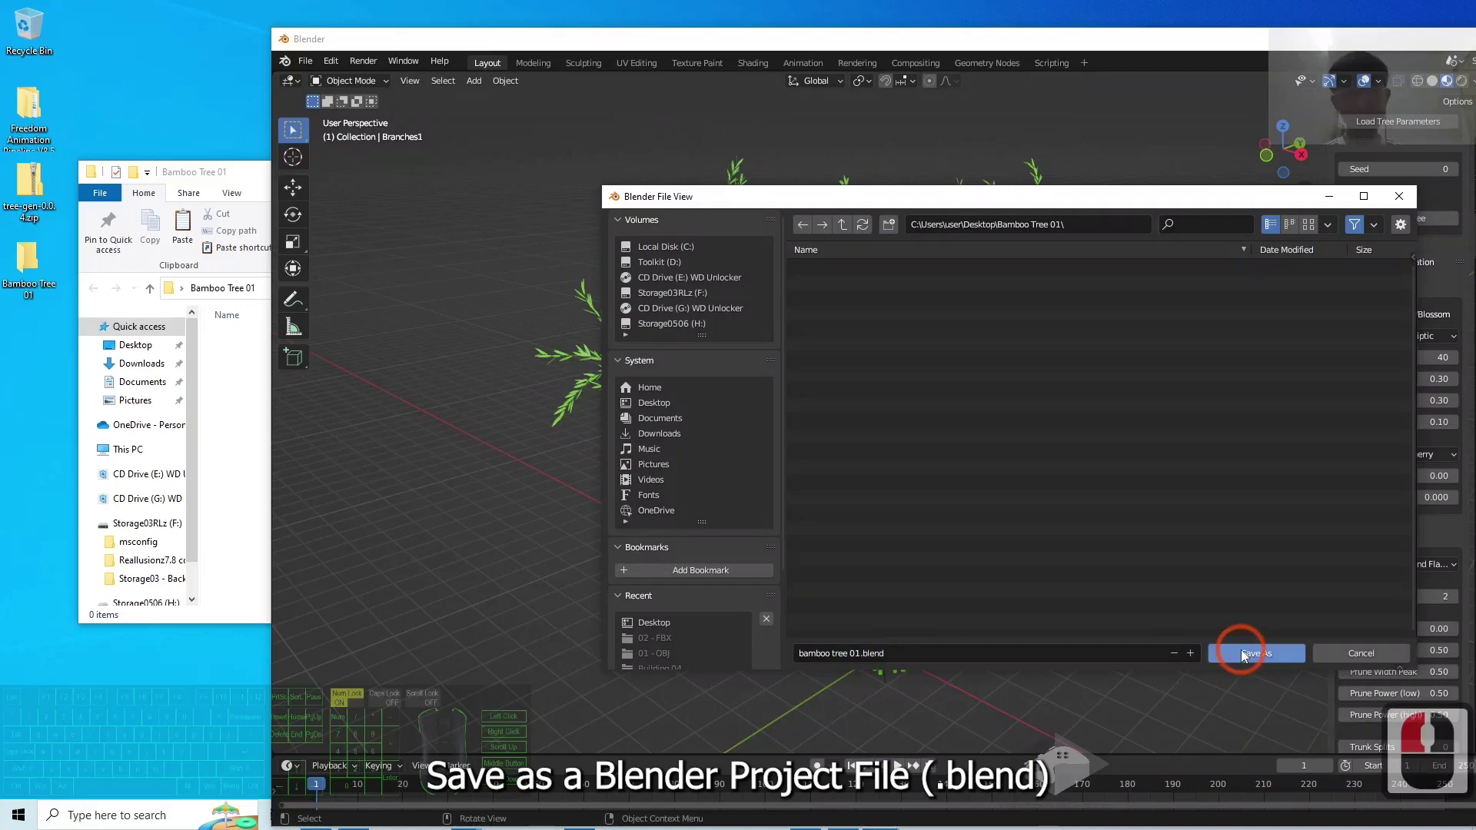
left_click(1253, 654)
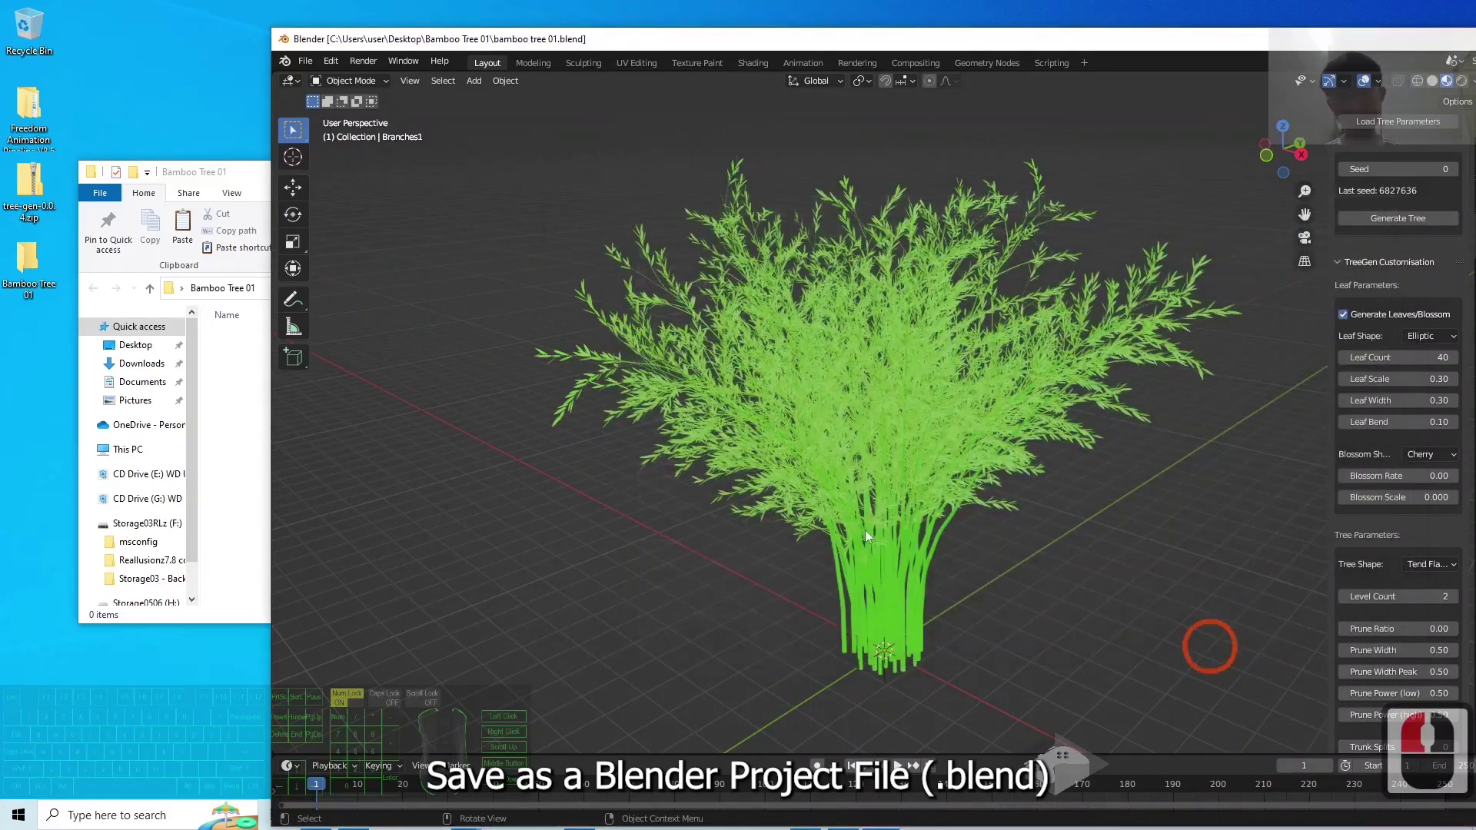
Step: Rearrange the Explorer, cover image and Blender windows so Blender is in front
left_click_drag(238, 171, 222, 151)
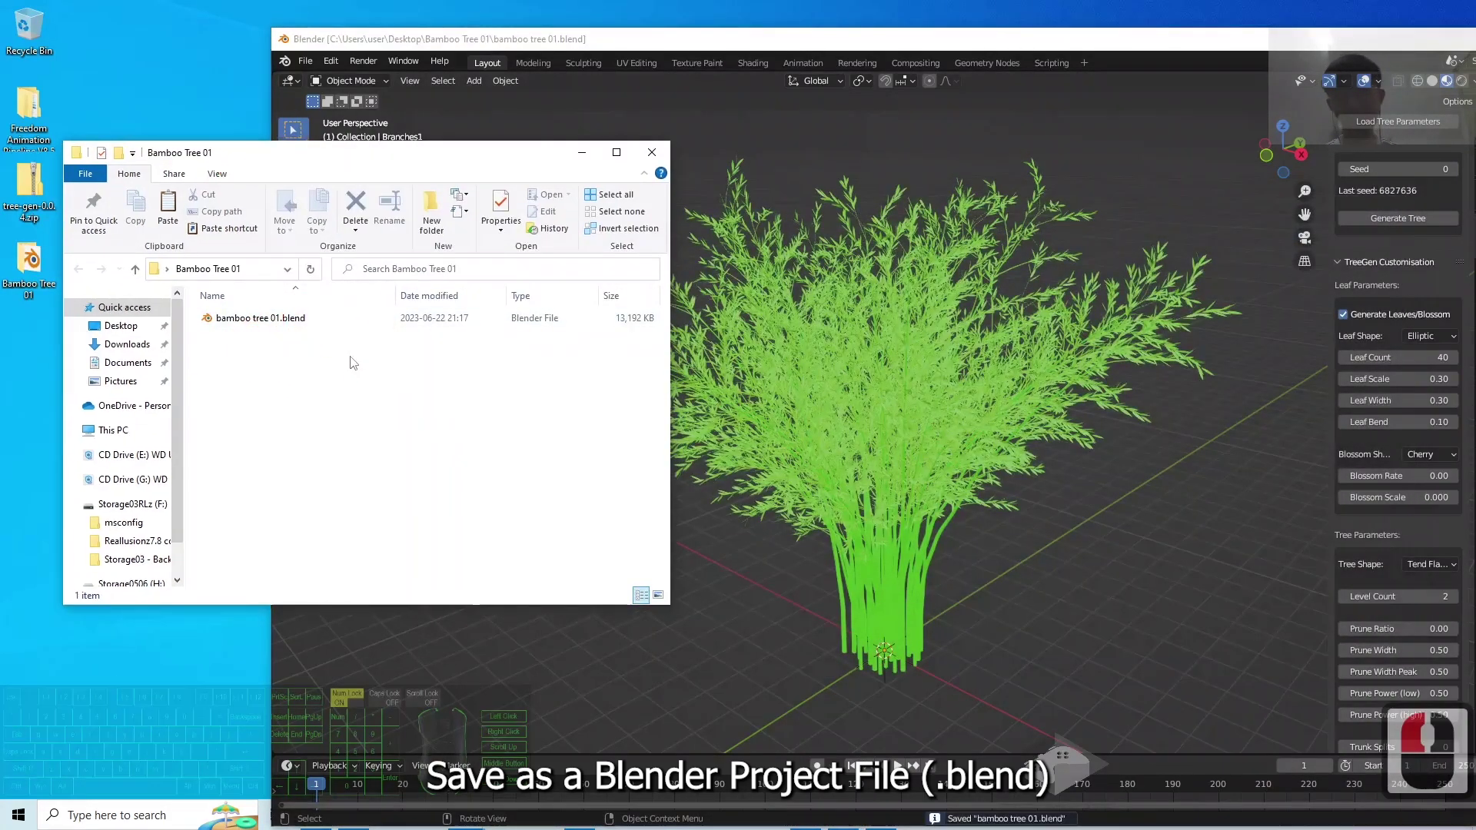
left_click_drag(825, 30, 769, 4)
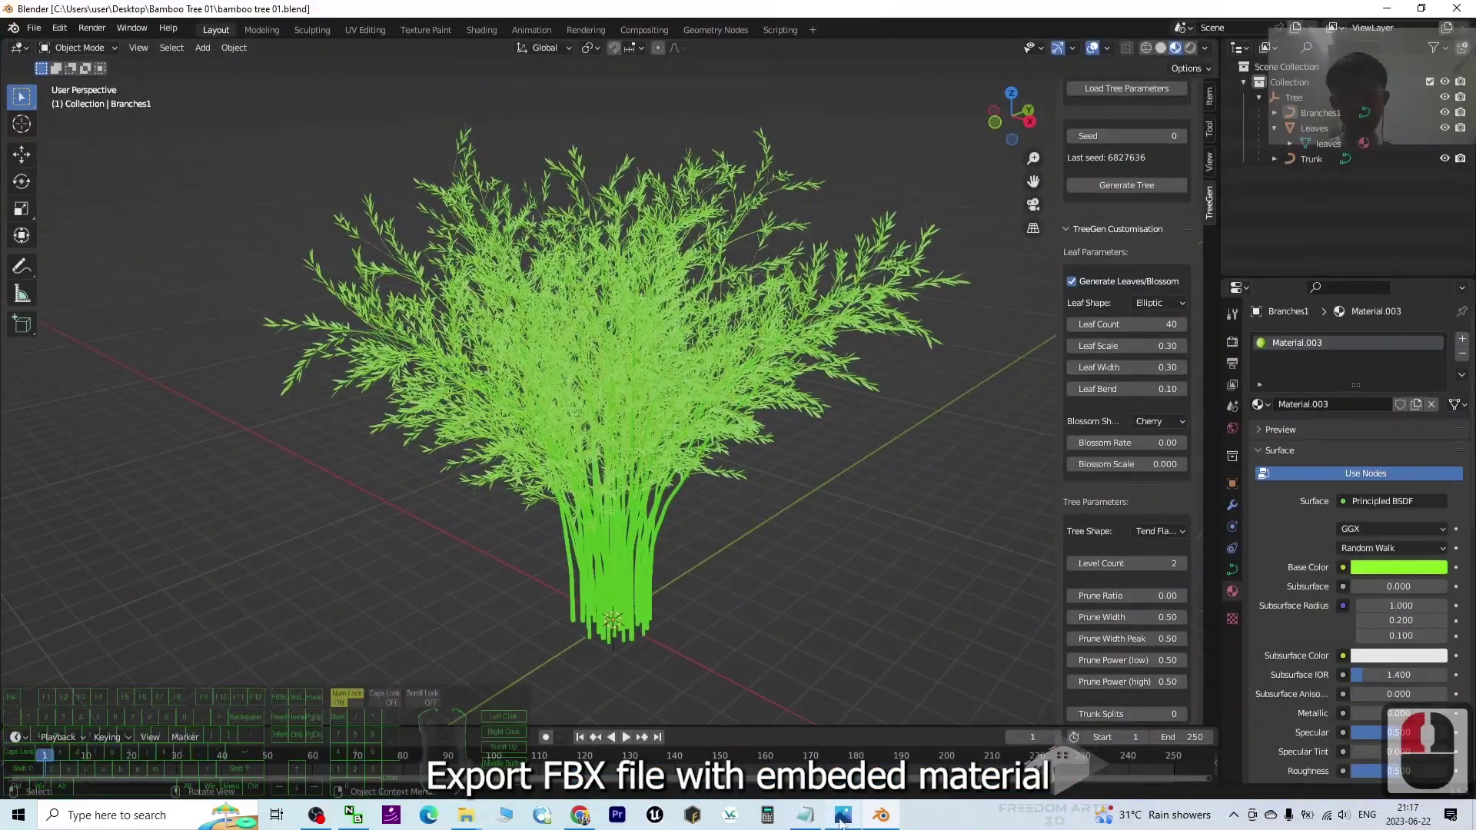
left_click(846, 816)
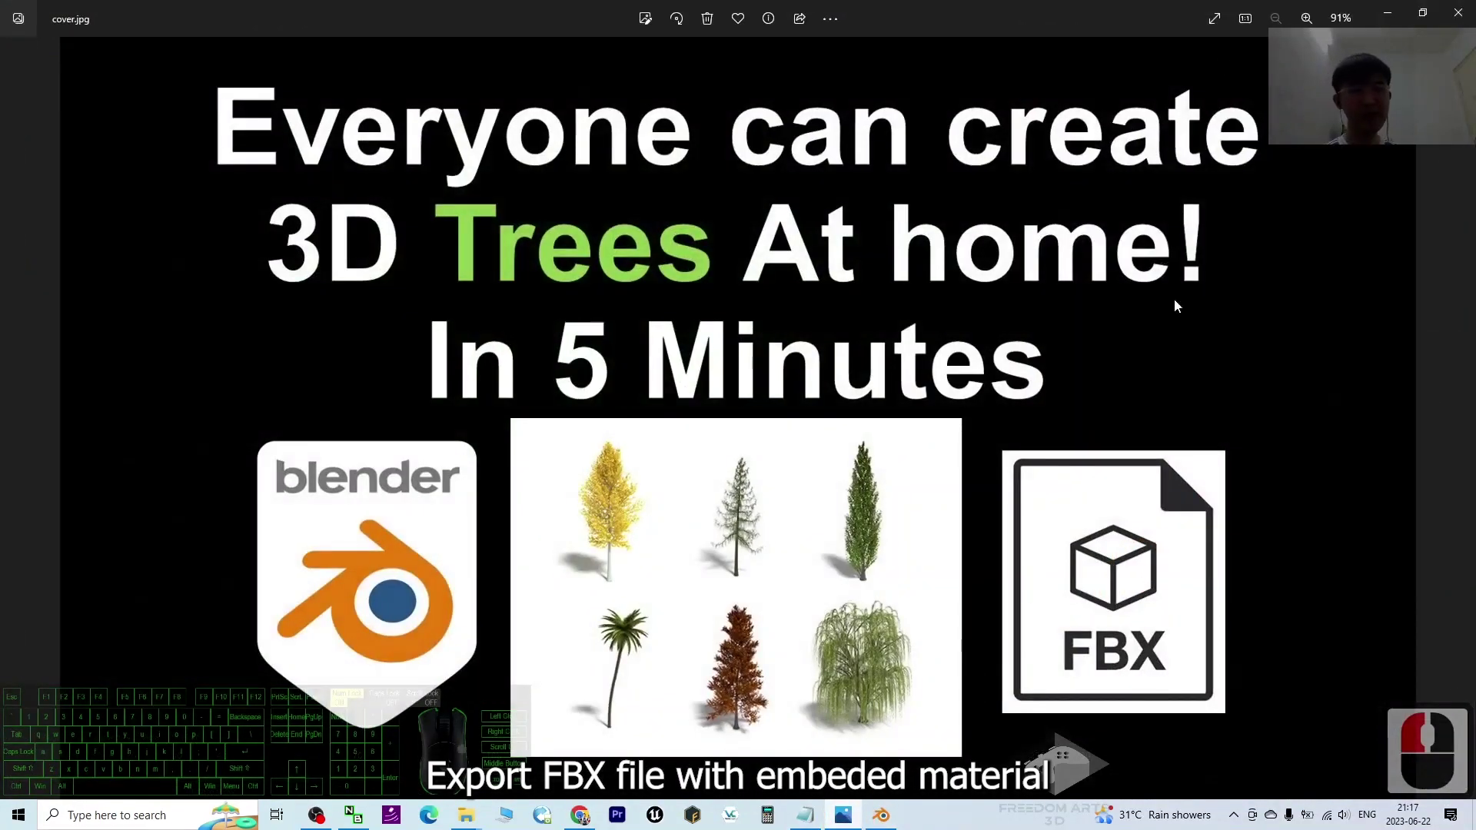
left_click(1387, 14)
mouse_move(830, 39)
left_mouse_down()
mouse_move(527, 33)
mouse_move(851, 46)
left_mouse_up()
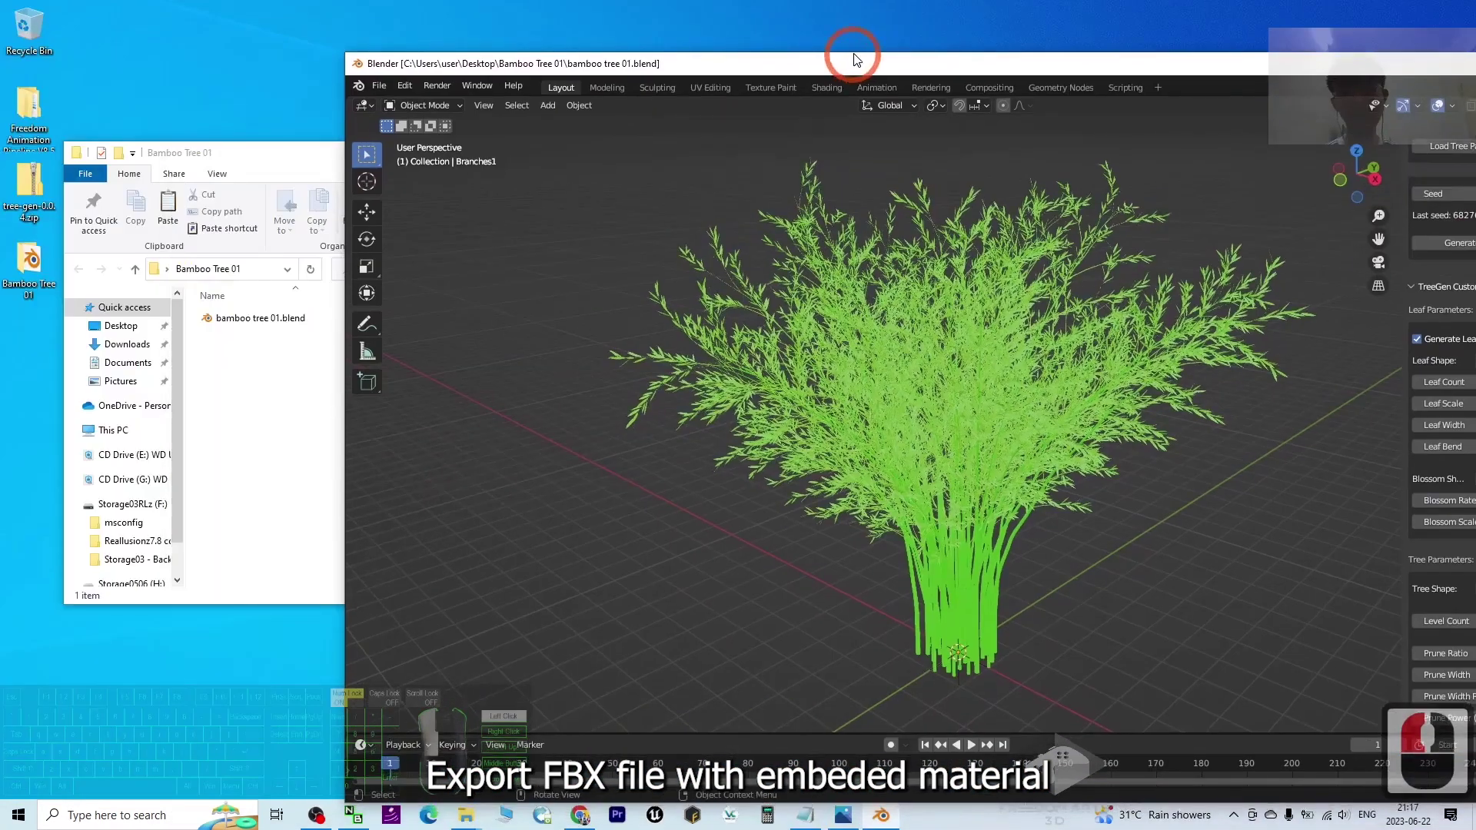
left_click(244, 427)
left_click(395, 48)
Step: Set up File > Export > FBX with Path Mode Copy and Embed Textures on
left_click(382, 80)
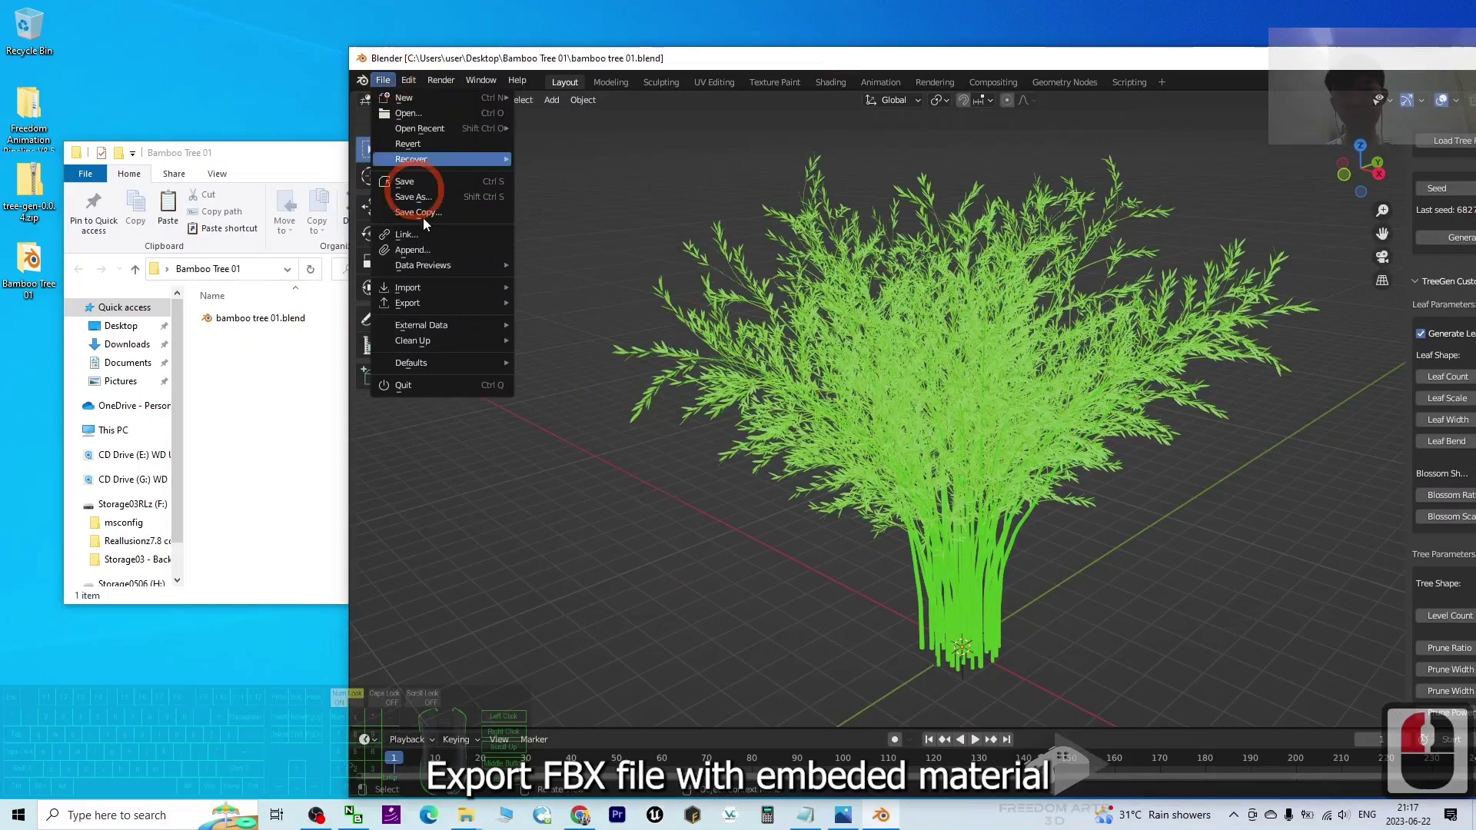
left_click(435, 303)
left_click(595, 445)
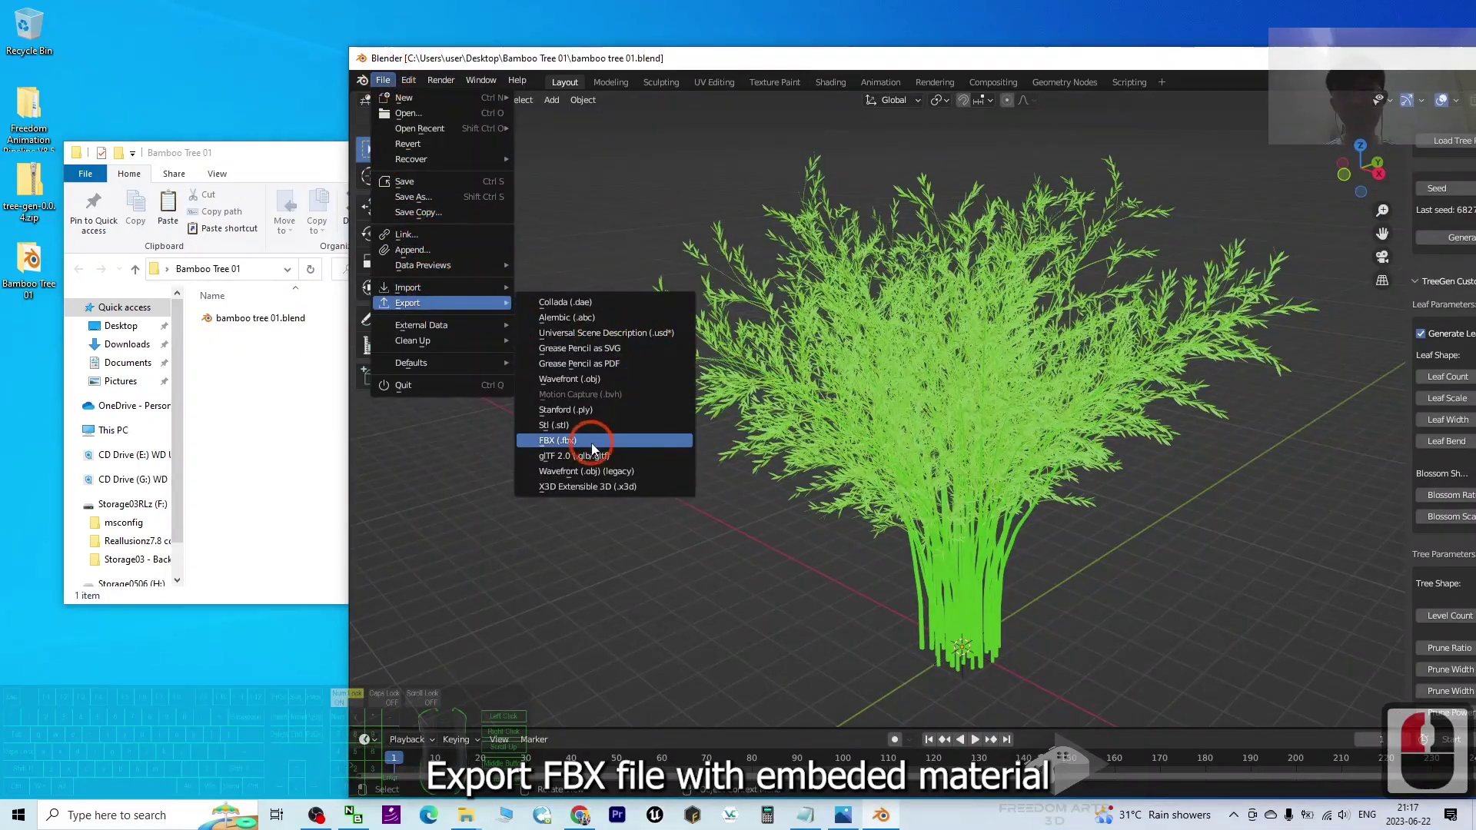
left_click_drag(1052, 187, 697, 196)
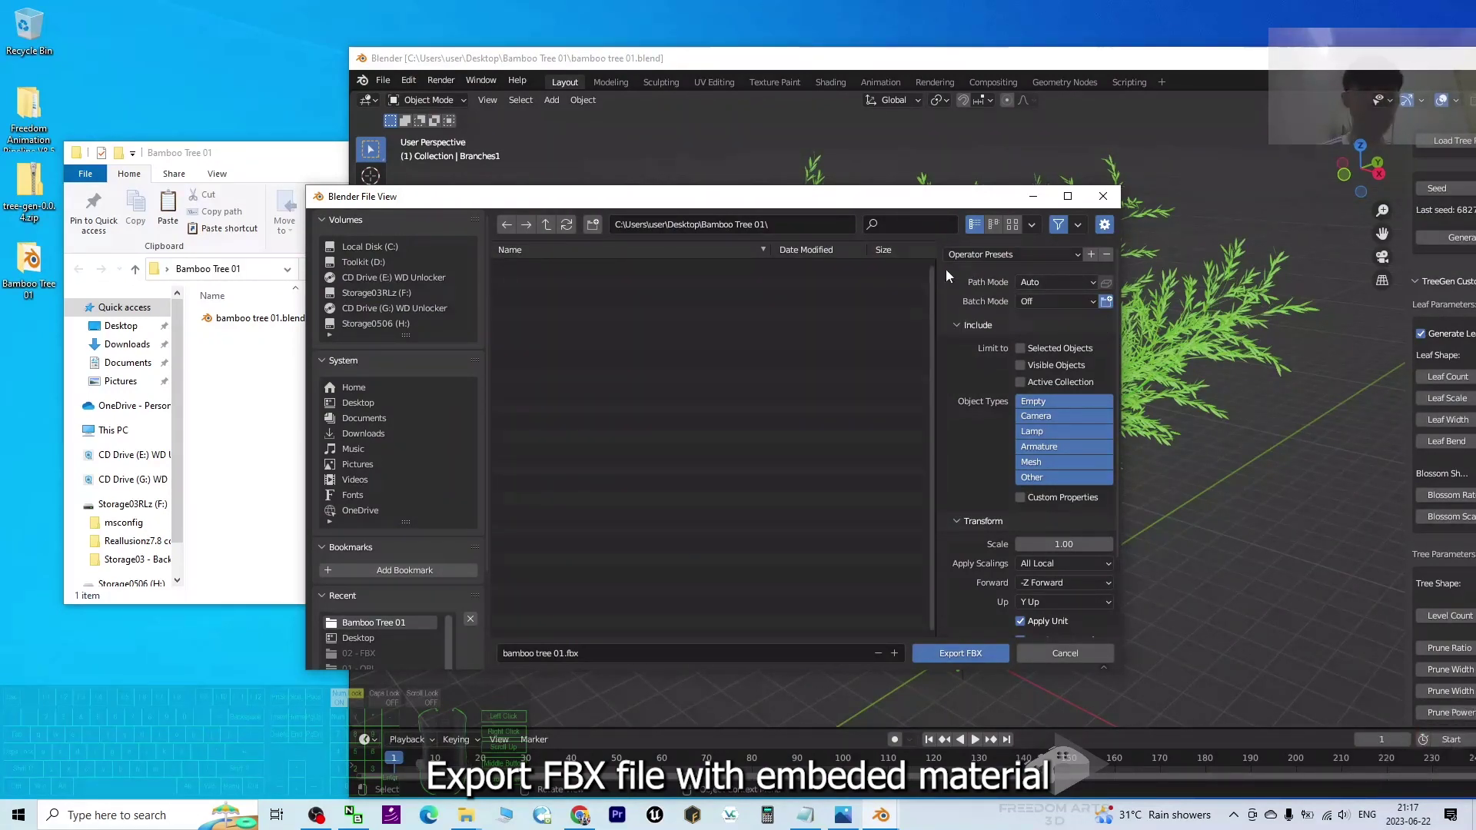
left_click(1053, 283)
left_click(1076, 331)
left_click(1105, 283)
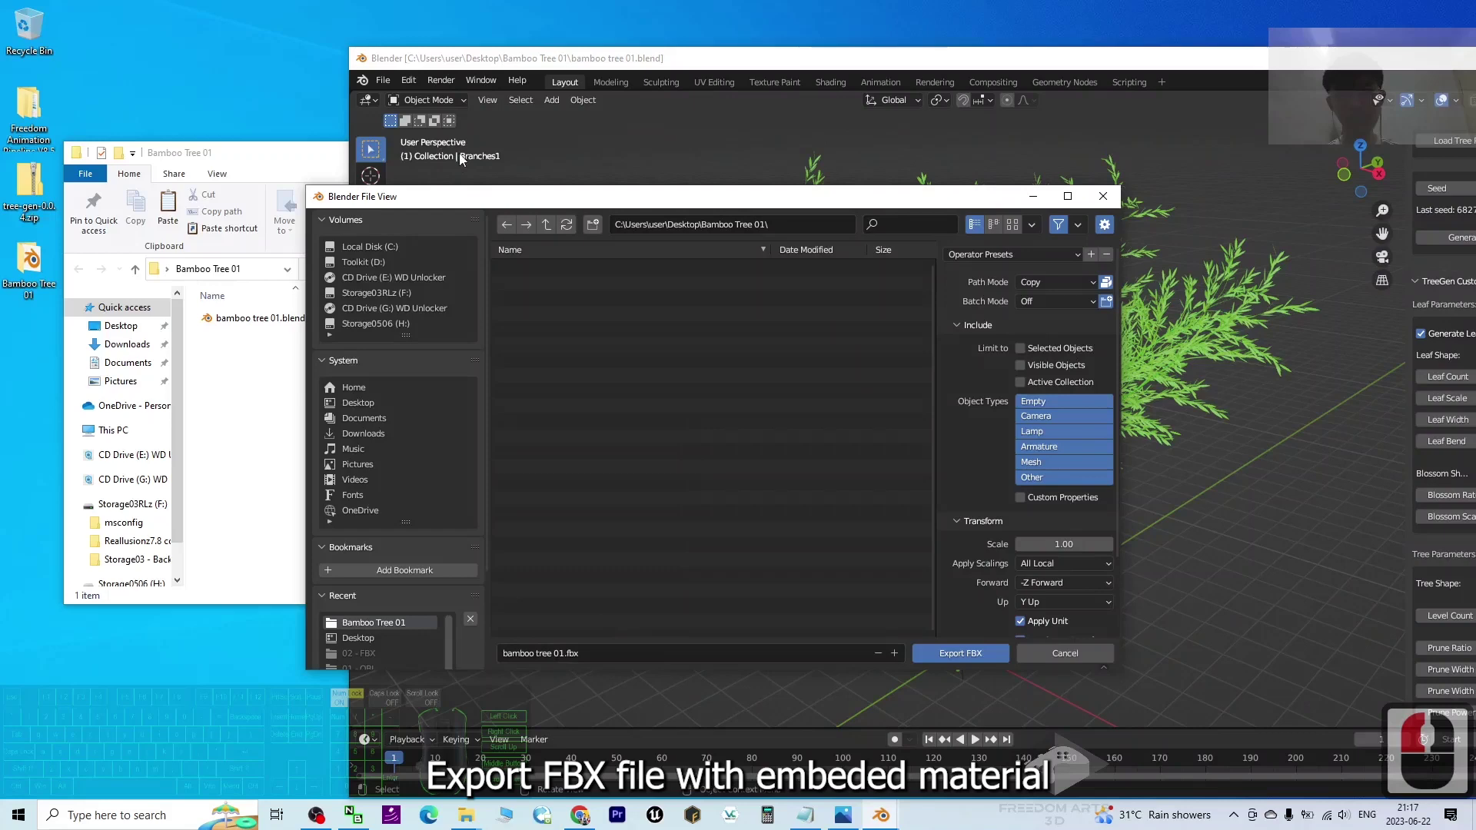
left_click(273, 385)
left_click(299, 329)
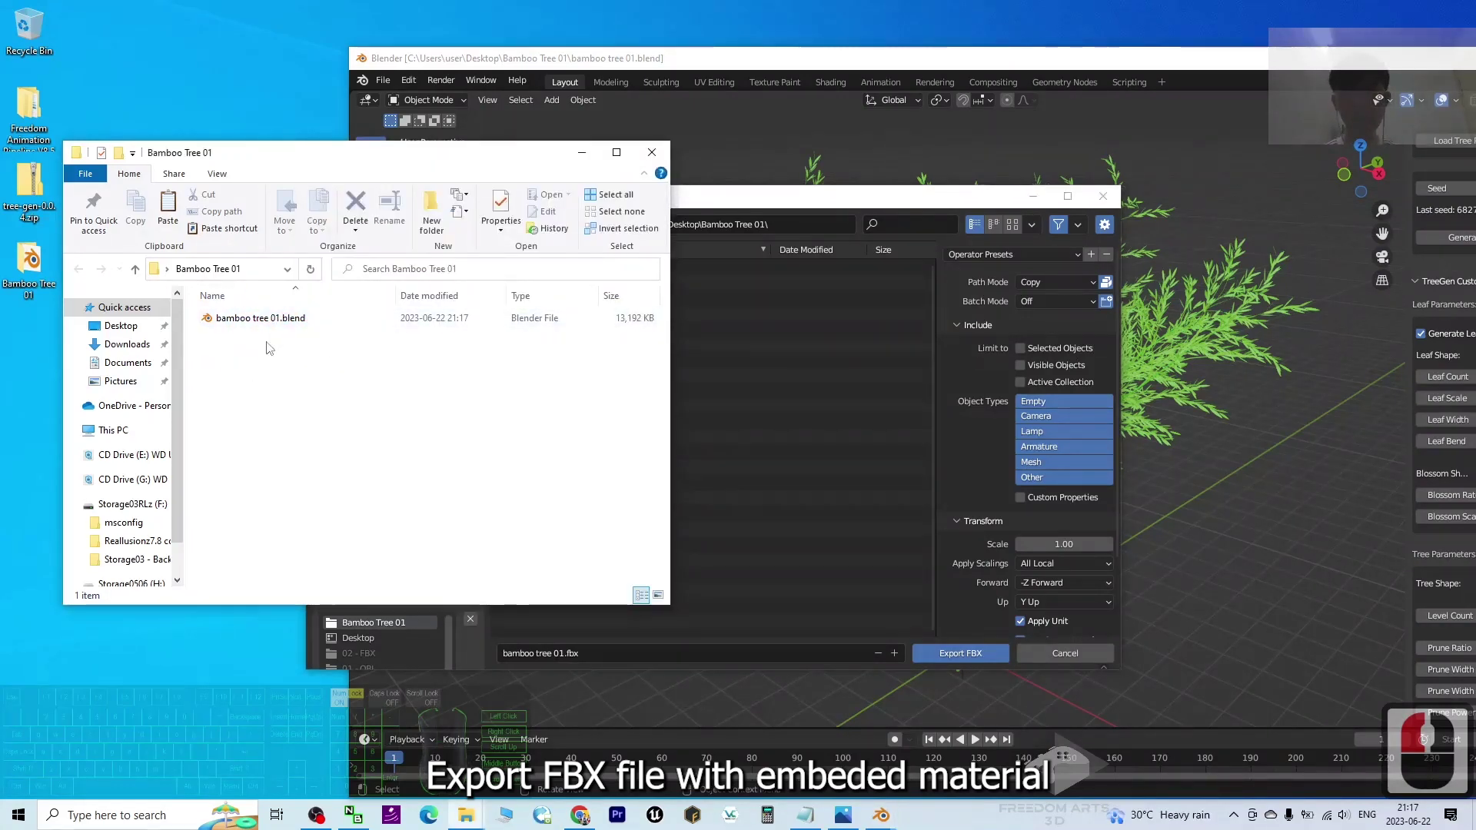
Step: Run the FBX export to write bamboo tree 01.fbx into the Bamboo Tree 01 folder
left_click(975, 658)
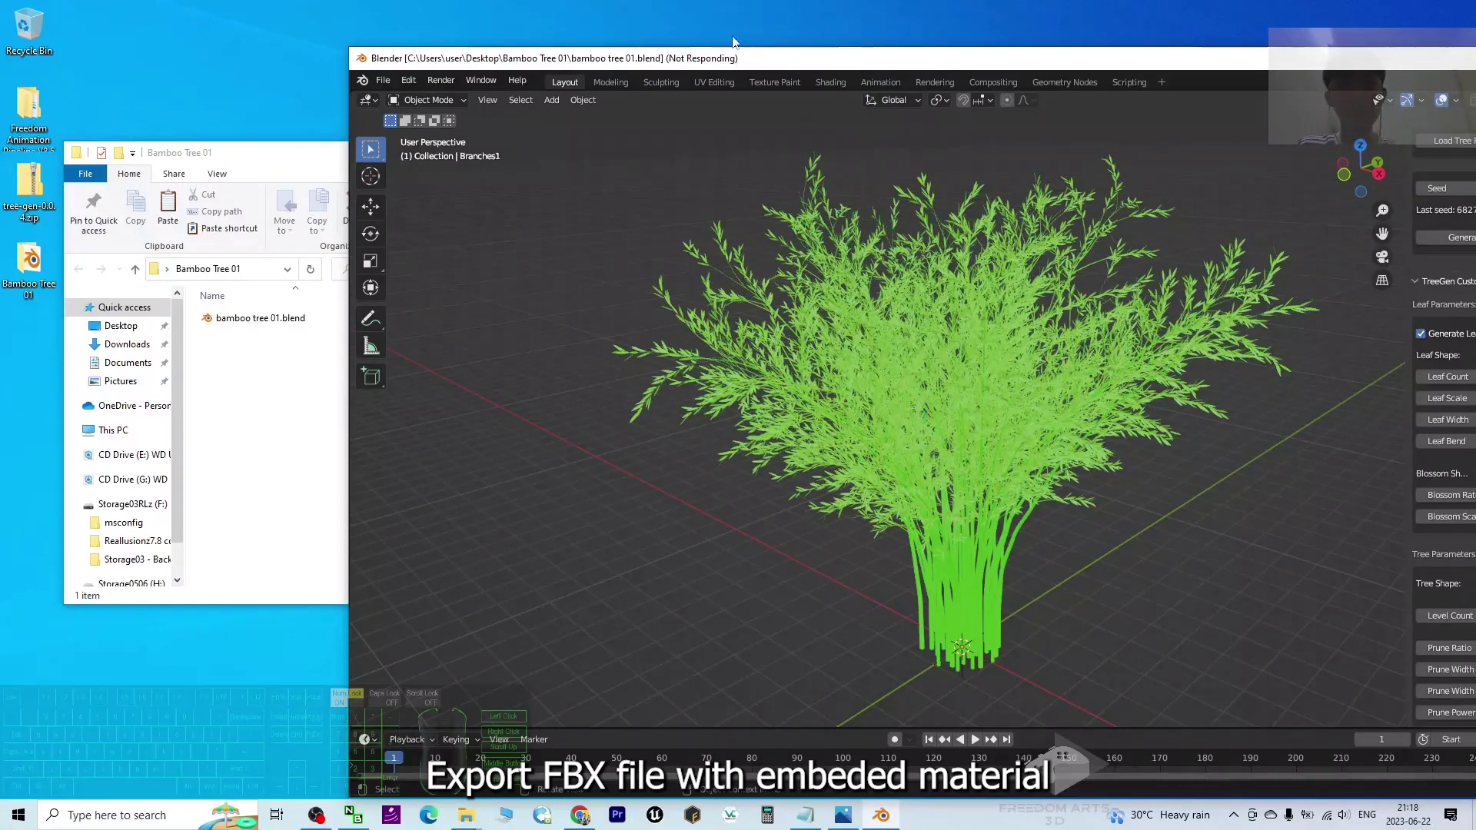
Step: Minimise Blender so the Bamboo Tree 01 folder shows in File Explorer
left_click(277, 402)
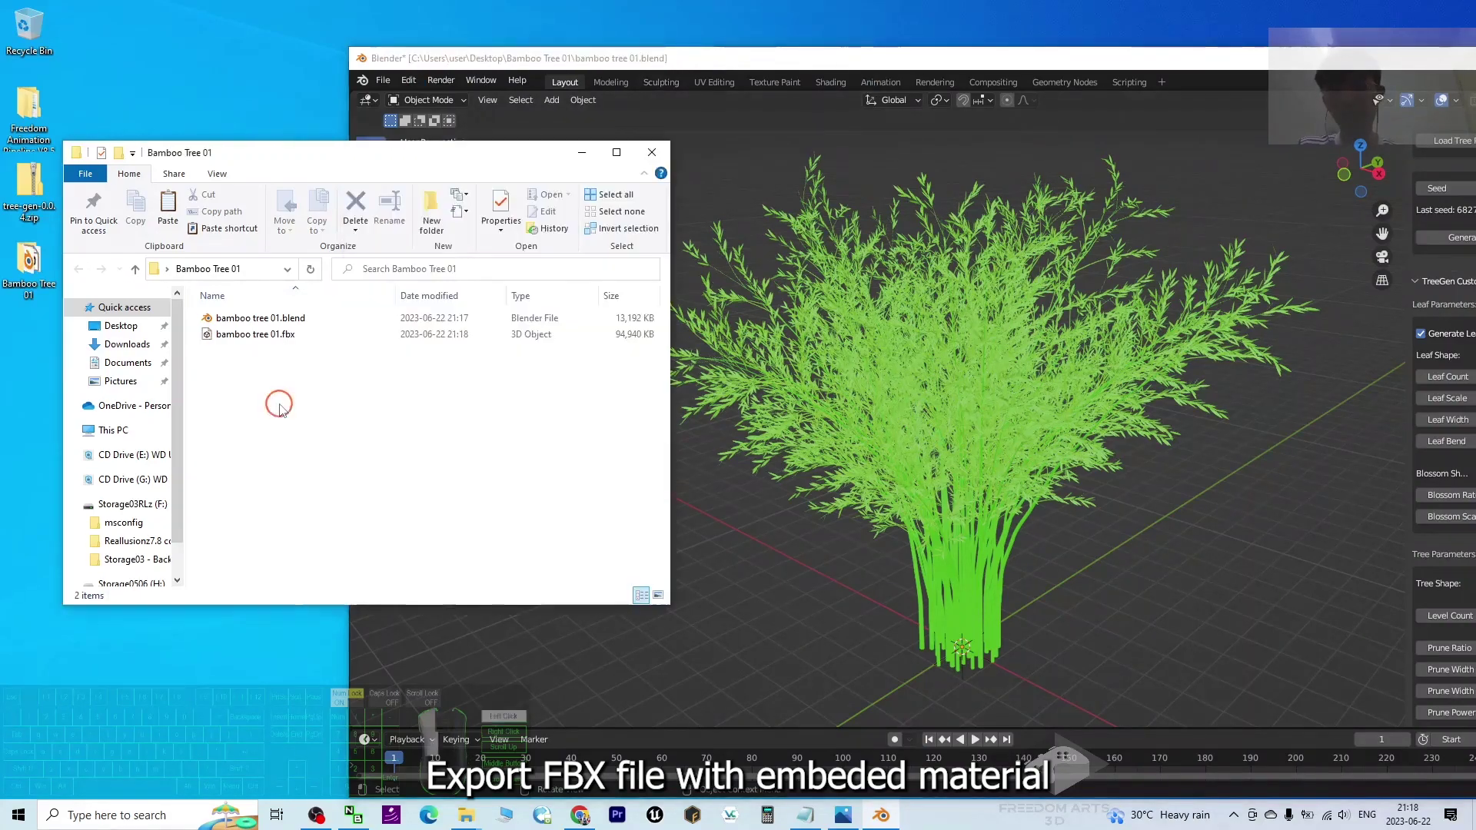
left_click(279, 333)
left_click(653, 59)
left_click_drag(653, 58, 340, 56)
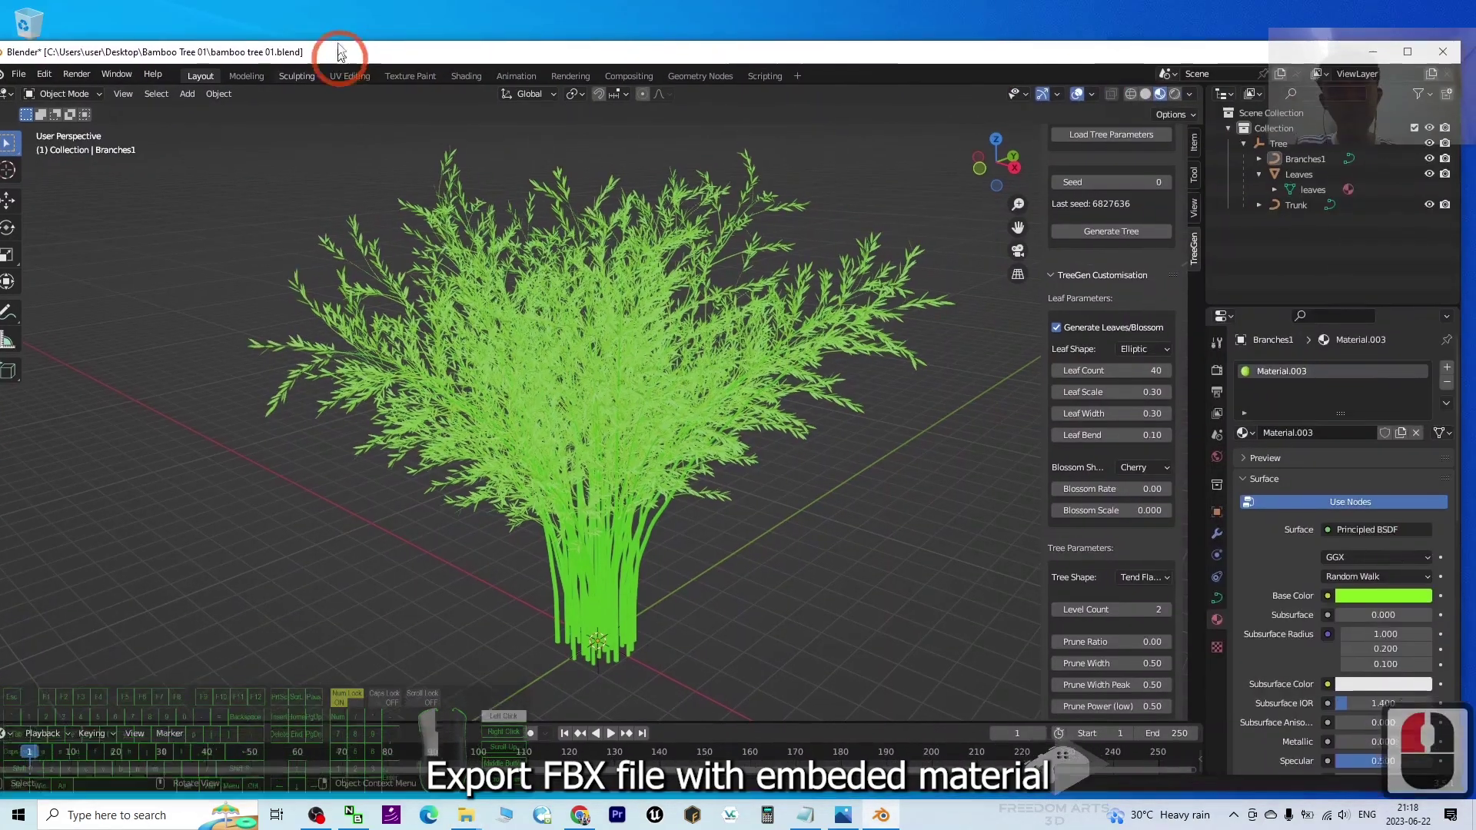
double_click(340, 56)
left_click(1386, 8)
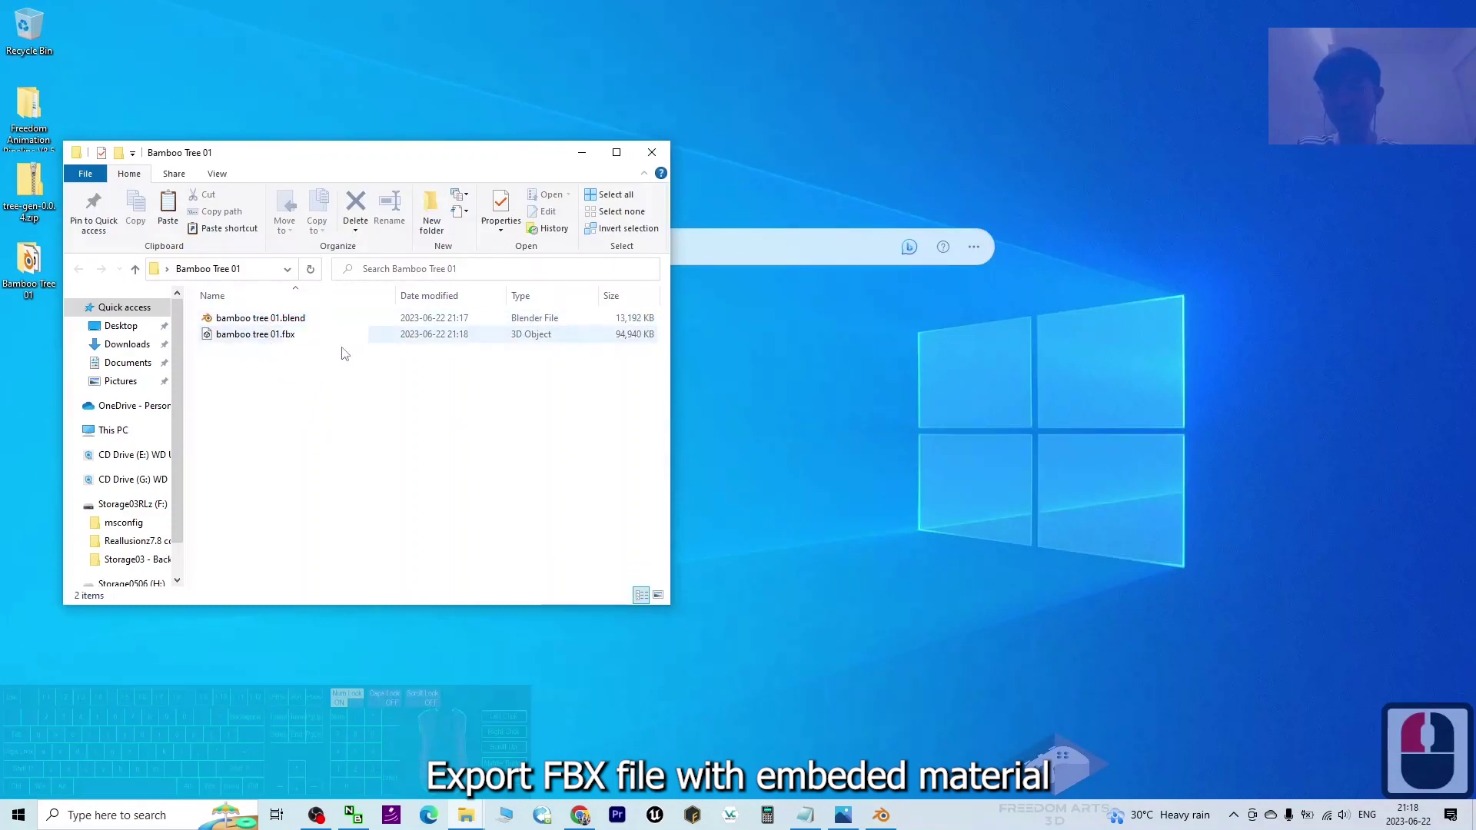
Step: Select bamboo tree 01.fbx (94,940 KB) beside the .blend file to confirm the export
left_click(334, 470)
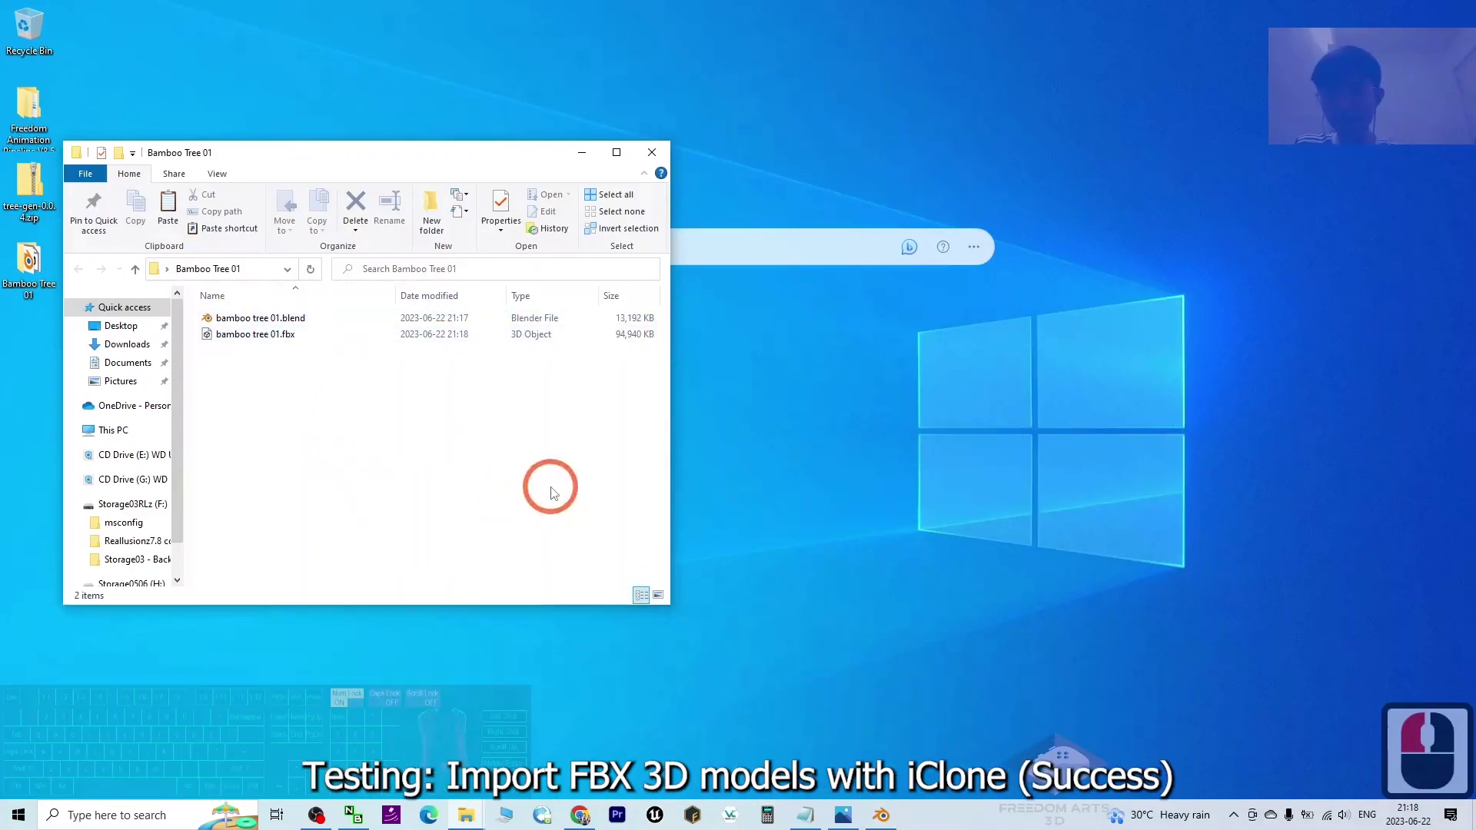
right_click(570, 467)
left_click(389, 428)
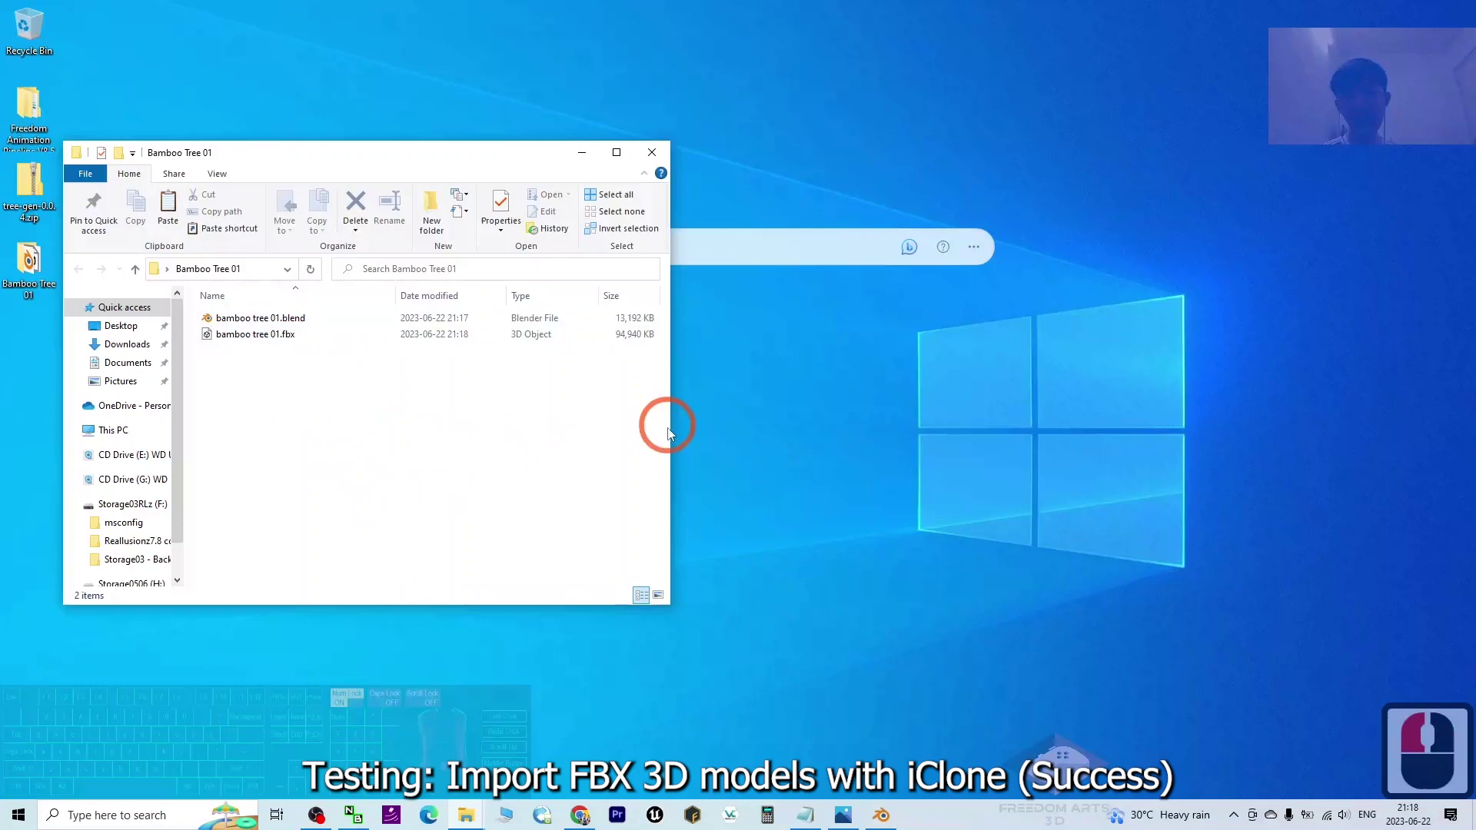
left_click(246, 334)
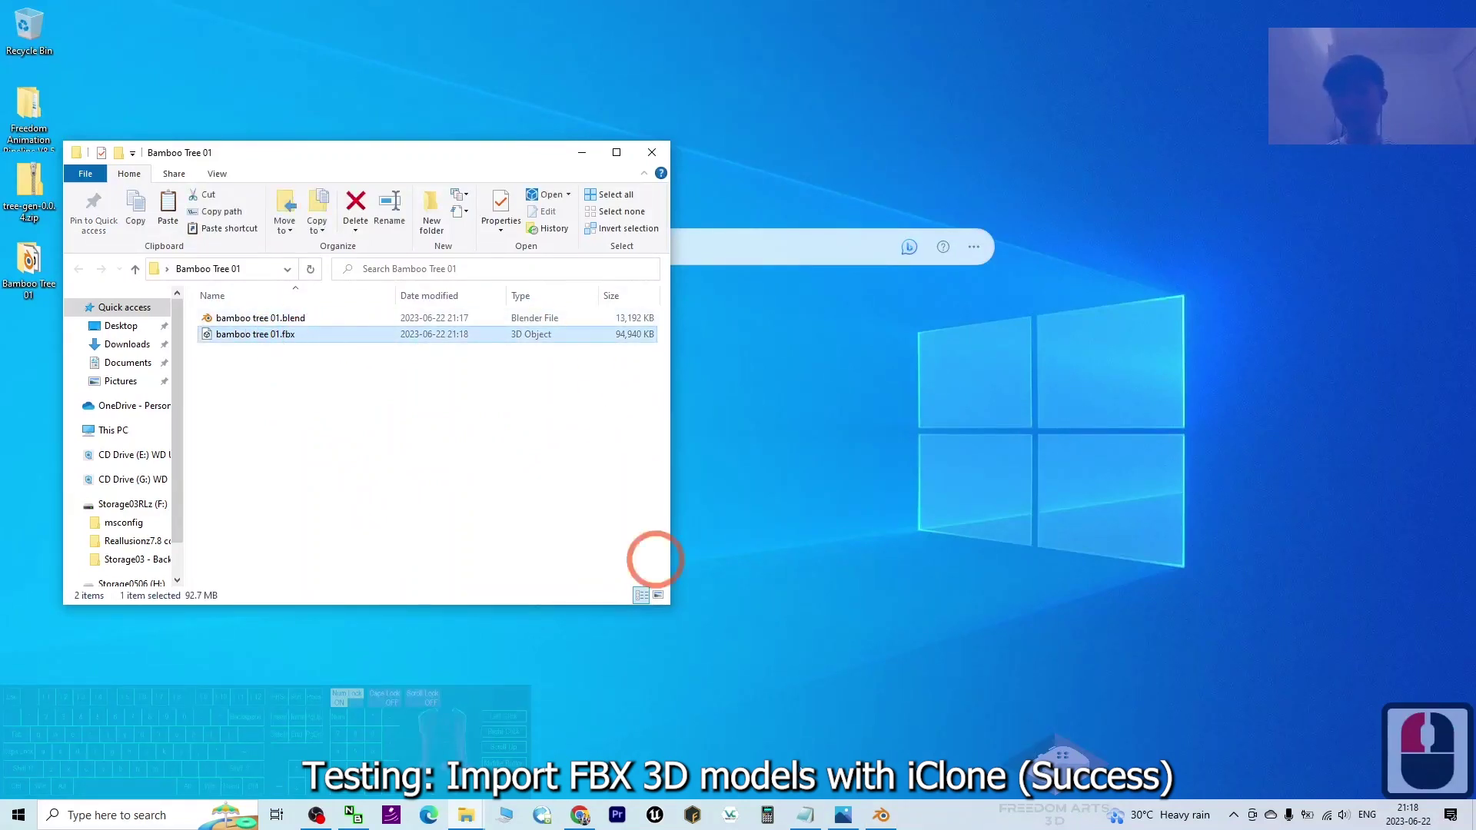
left_click(853, 815)
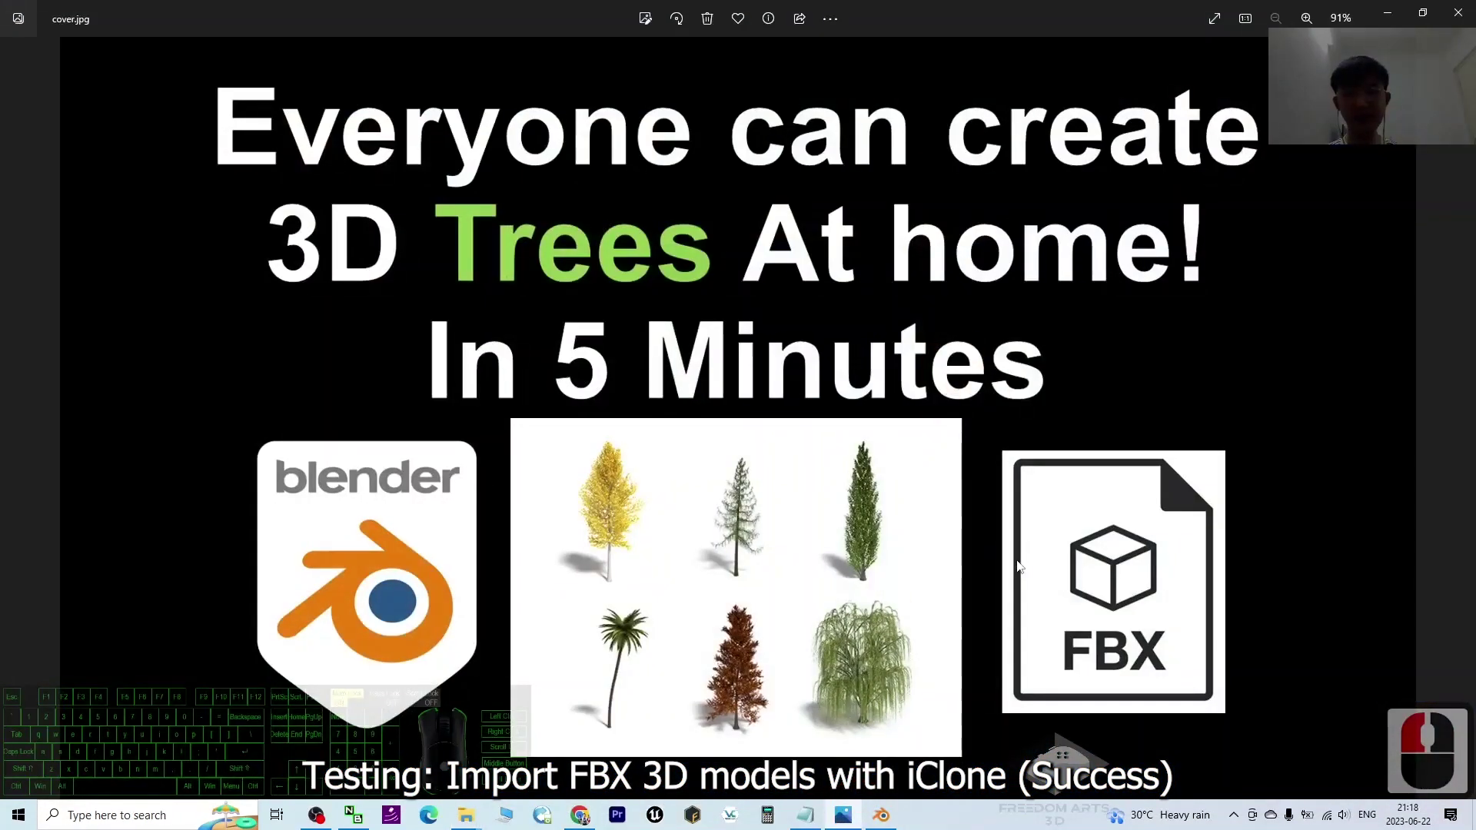
left_click(1386, 15)
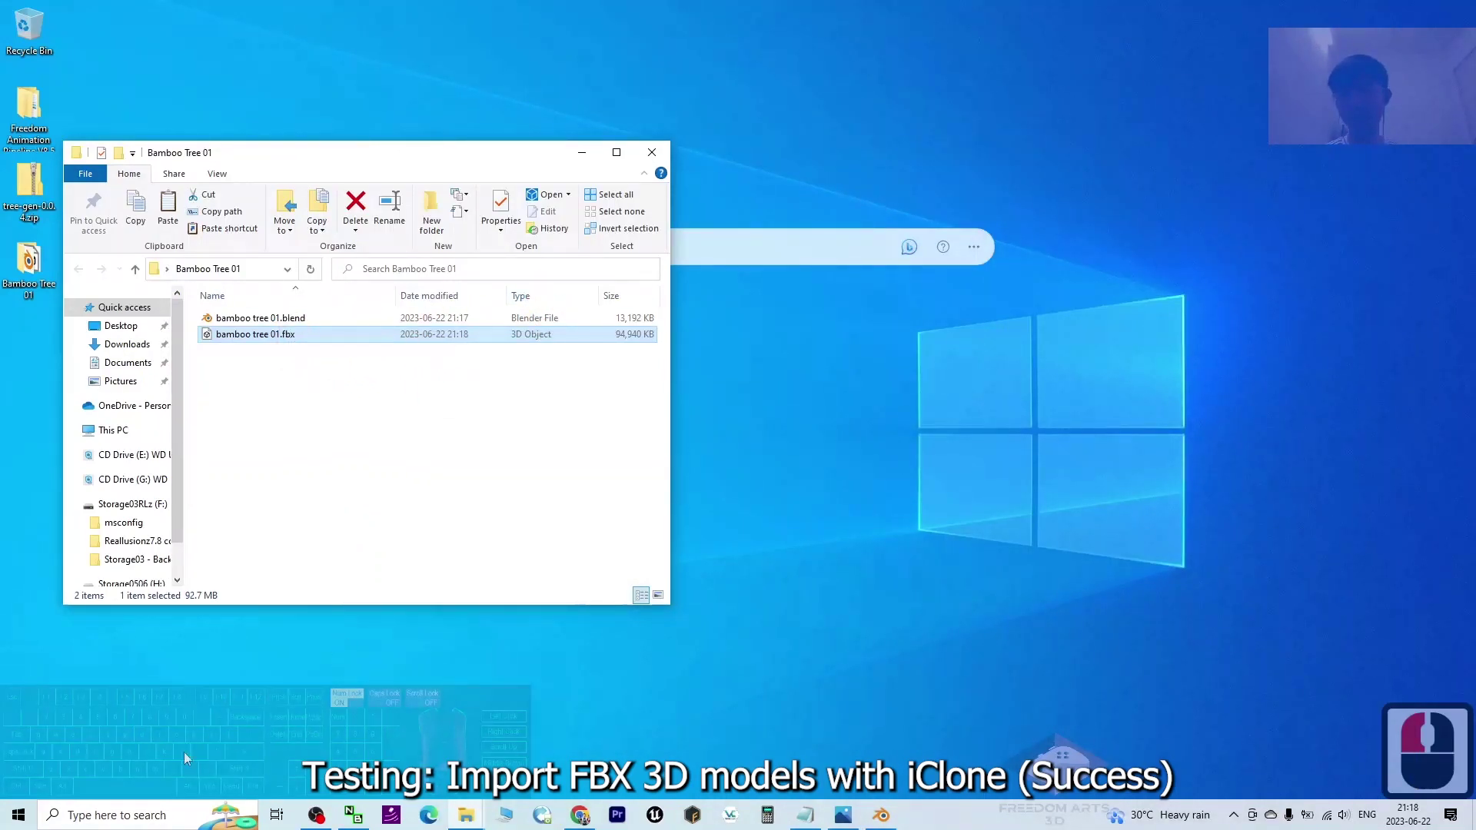
Step: Launch iClone 7 from the Recent list in the taskbar search
left_click(116, 819)
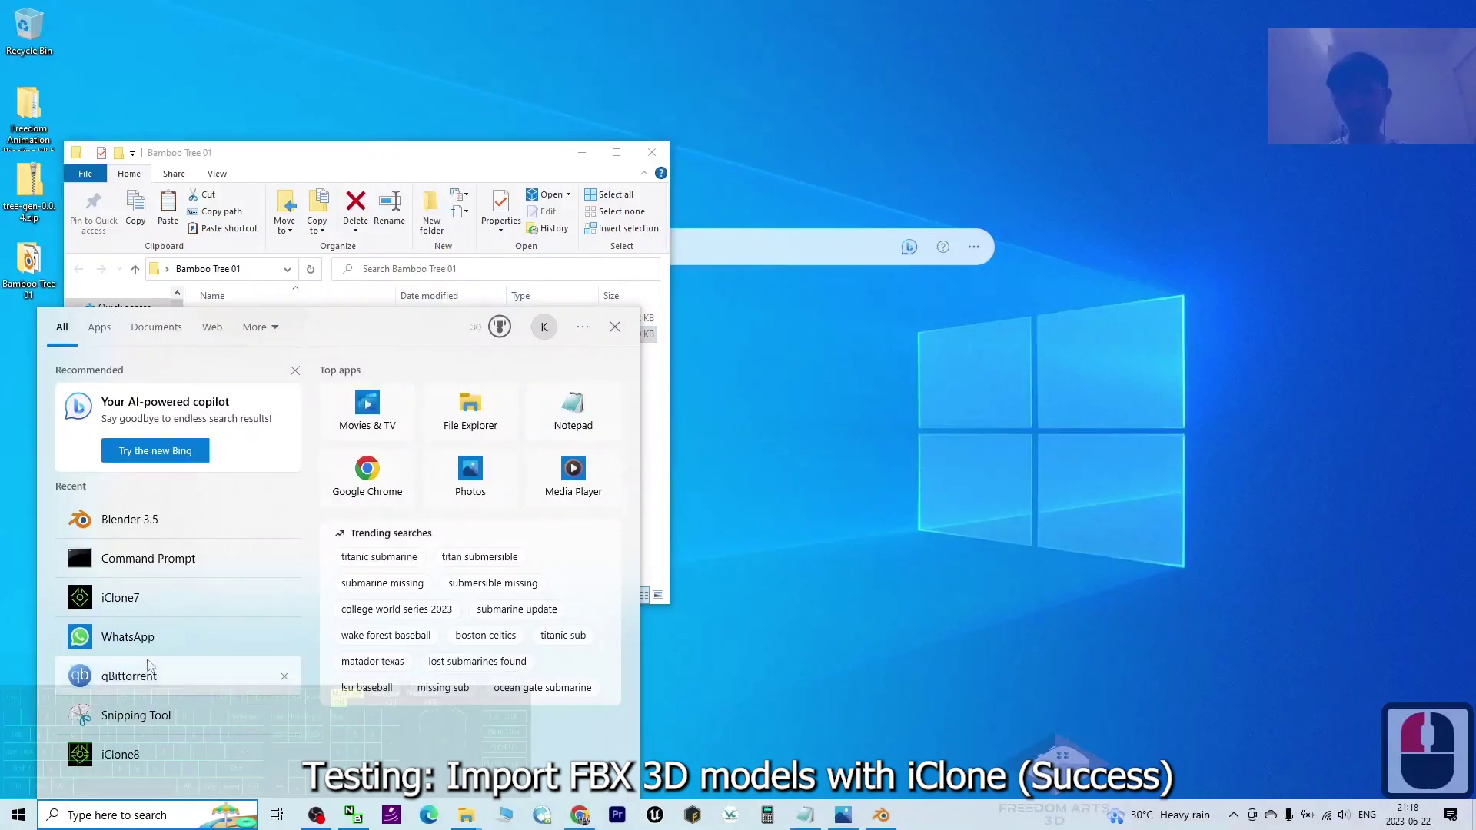
left_click(146, 597)
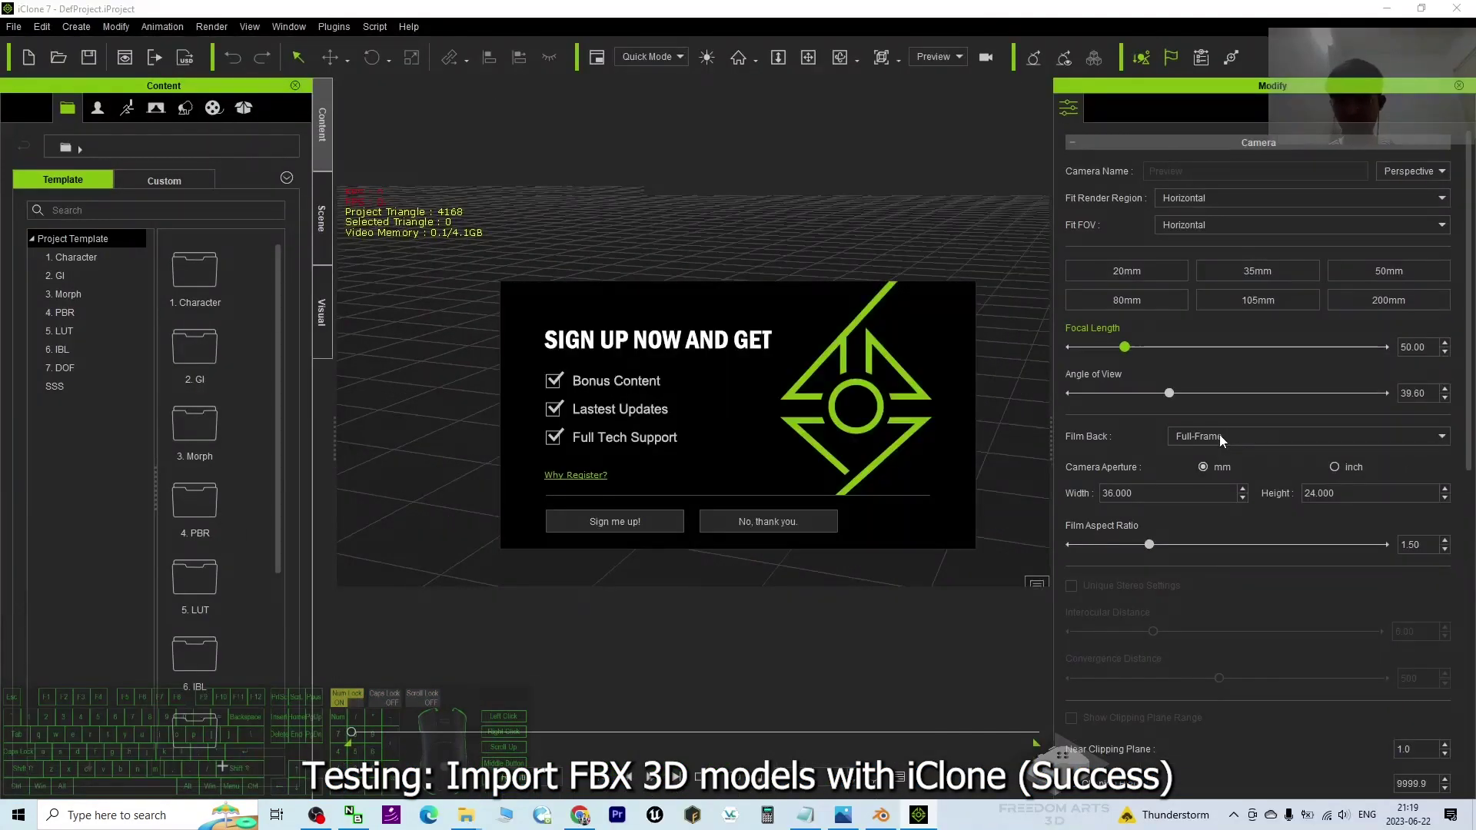
Step: Decline the sign-up offer and drag bamboo tree 01.fbx into iClone, importing it as one prop
left_click(773, 526)
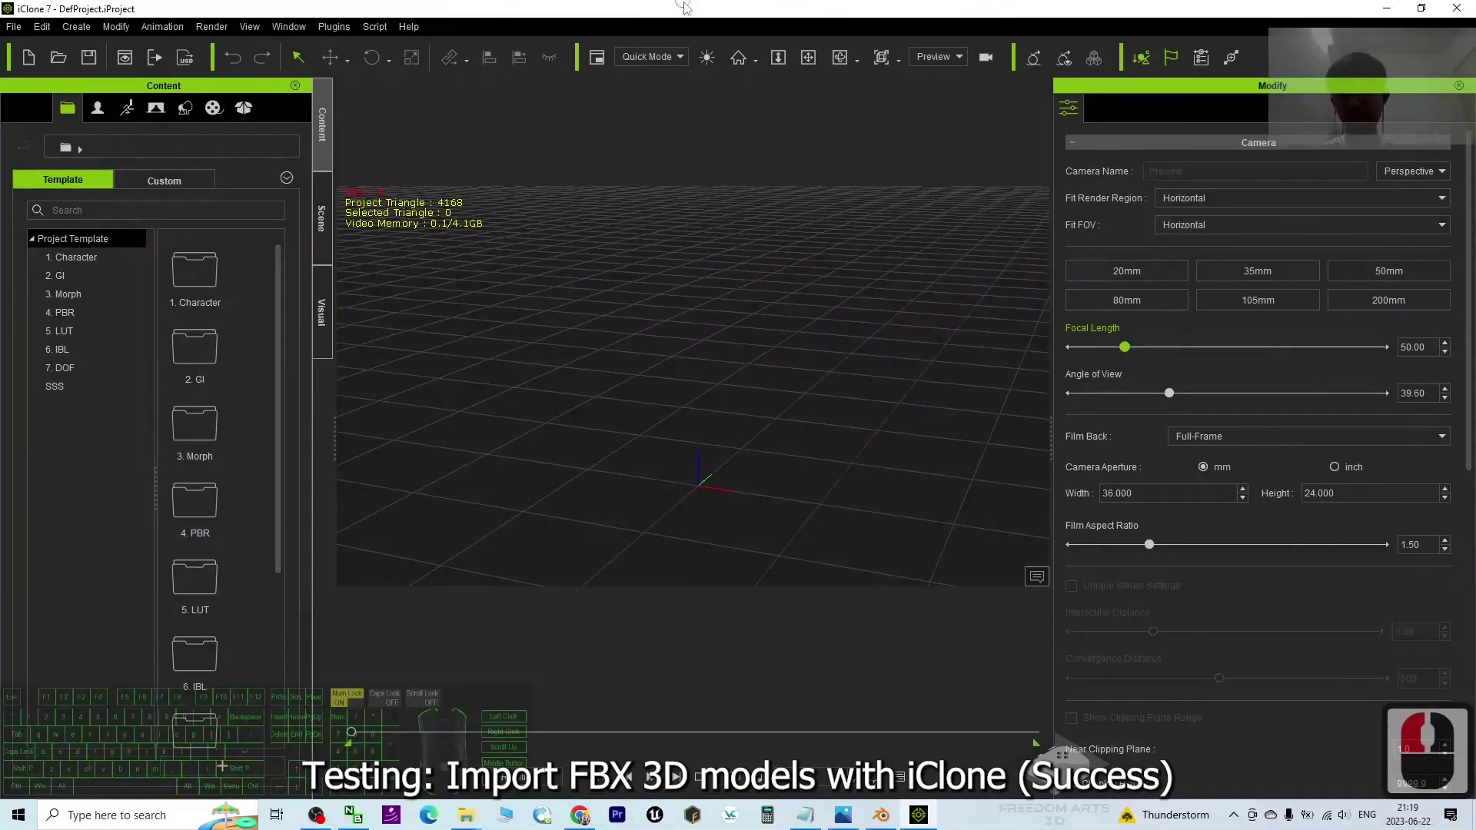
left_click_drag(846, 8, 869, 40)
left_click(169, 152)
left_click_drag(169, 152, 112, 155)
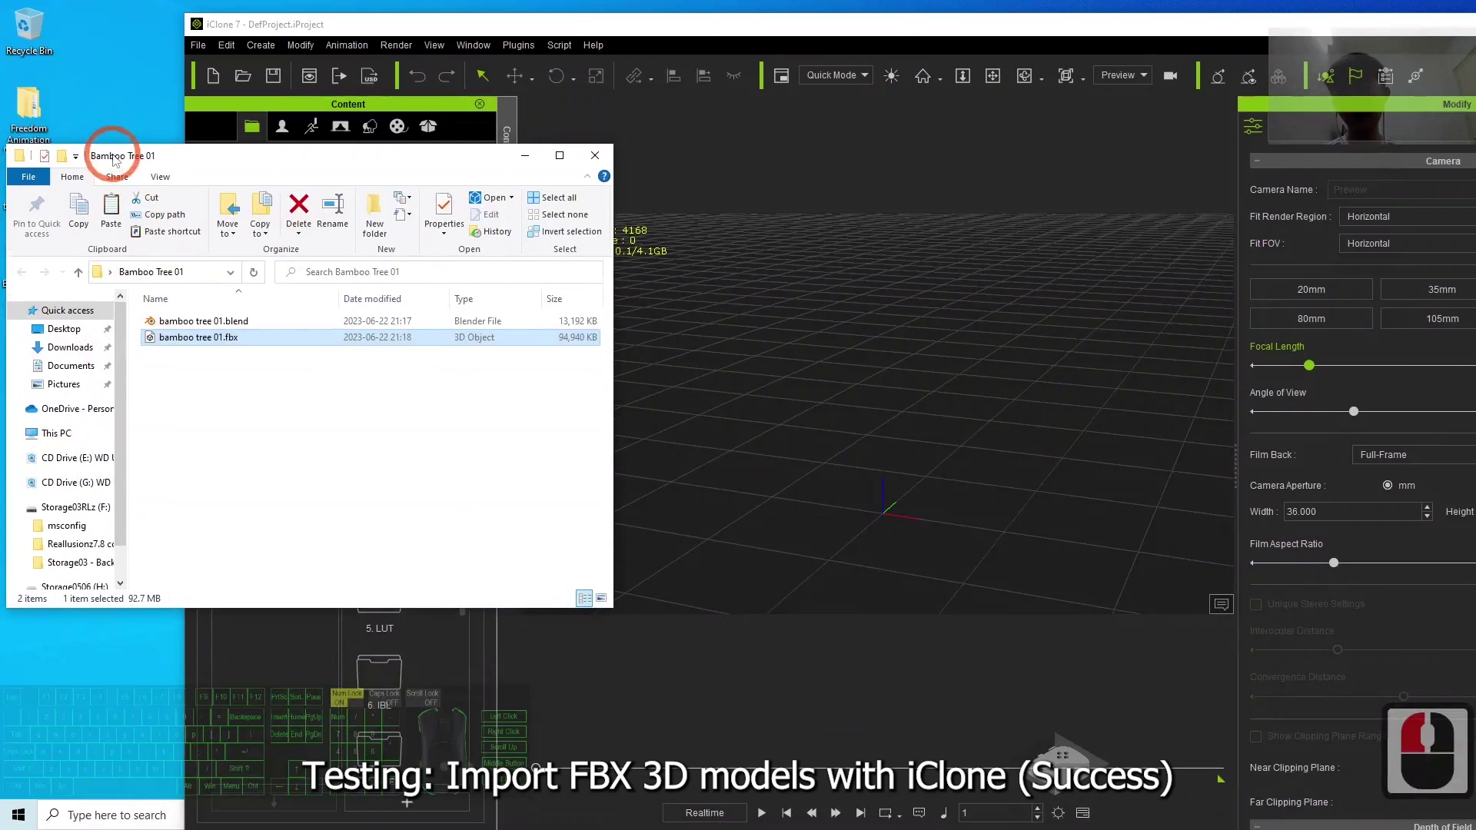
double_click(323, 501)
left_click_drag(202, 339, 893, 509)
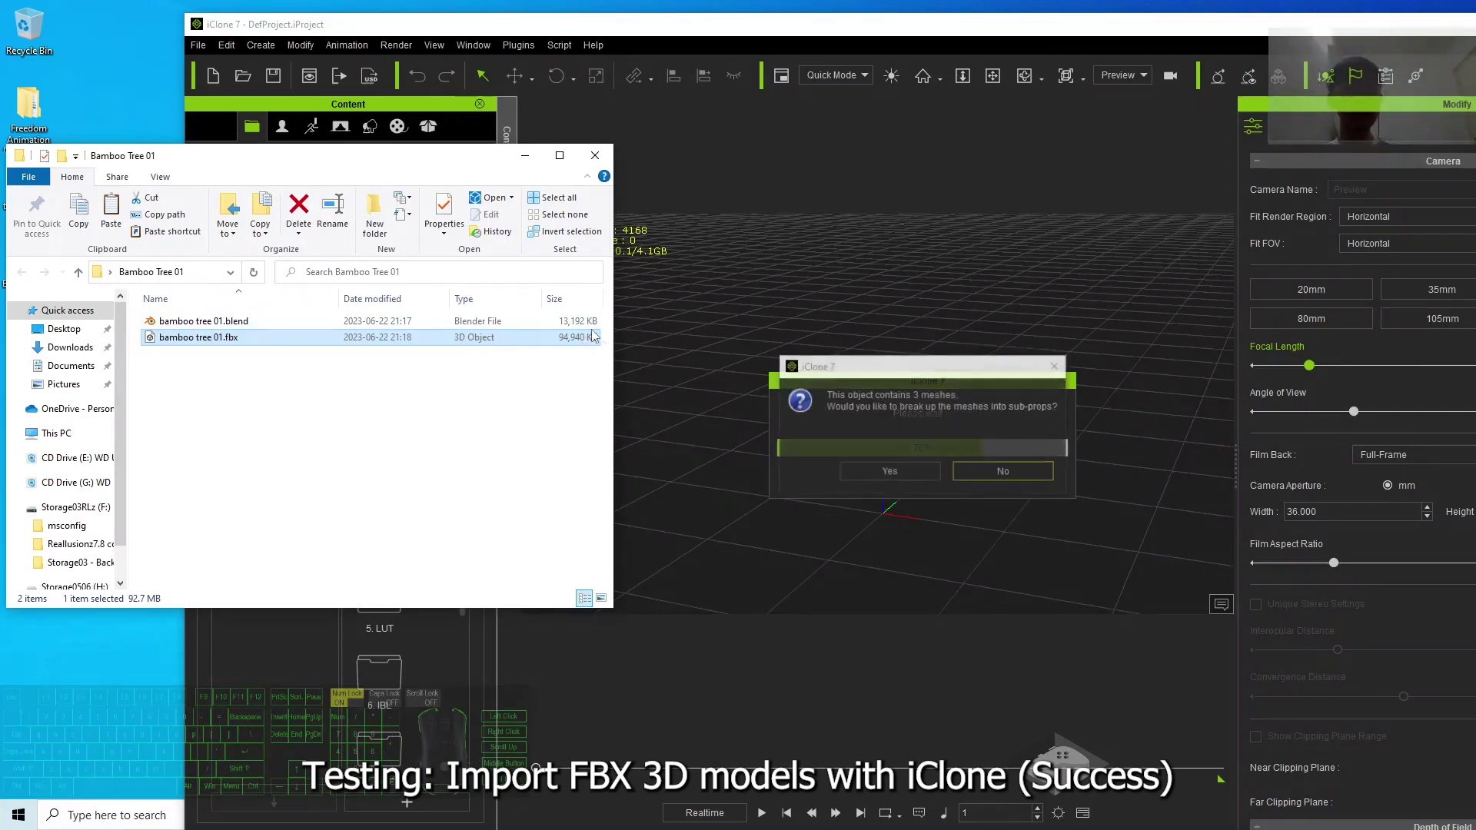
left_click(956, 396)
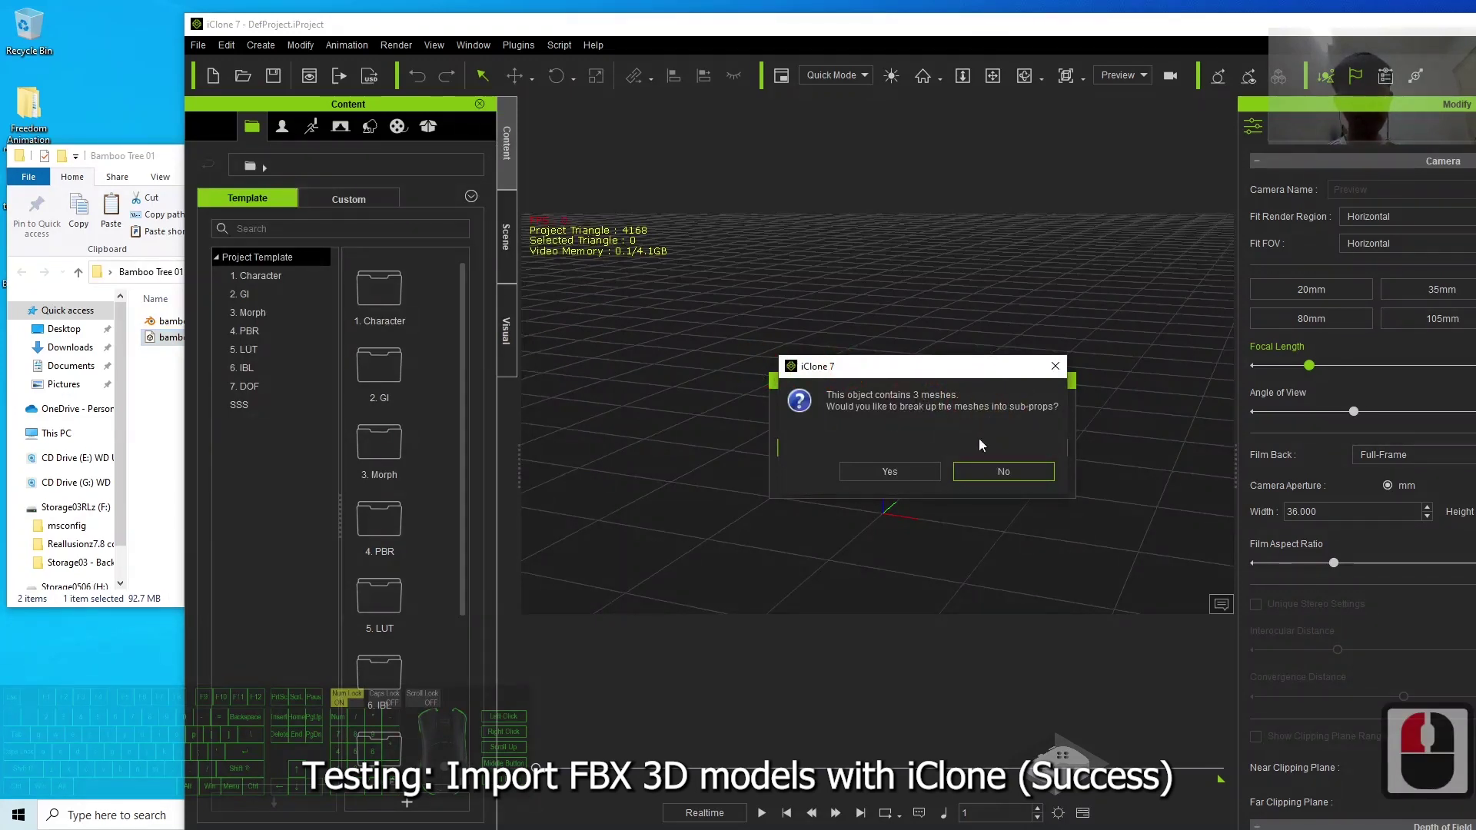
left_click(1015, 471)
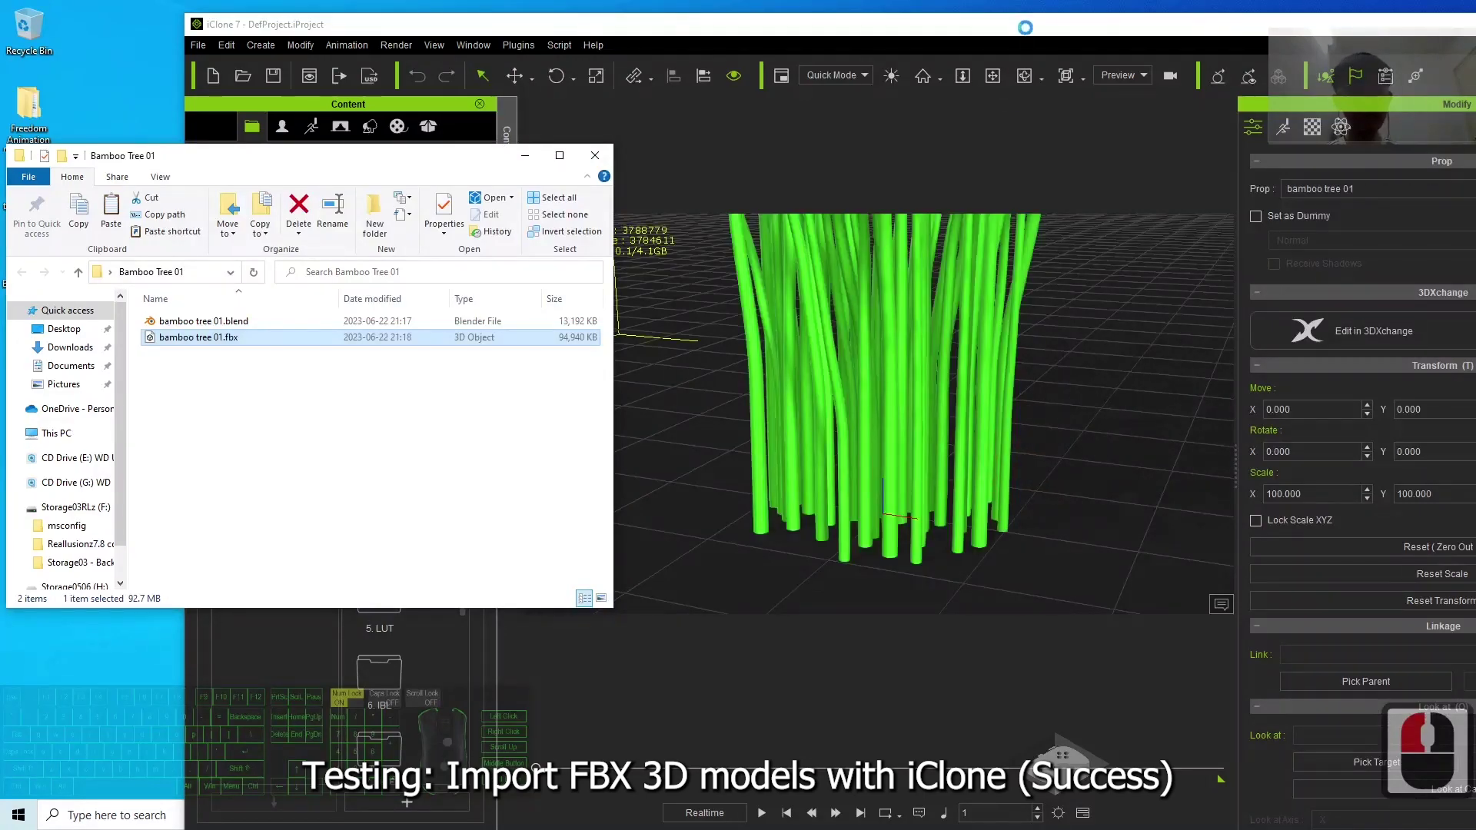
Step: Maximise iClone, select the bamboo tree 01 prop and show its Material Settings with green diffuse
left_click_drag(1030, 32, 982, 66)
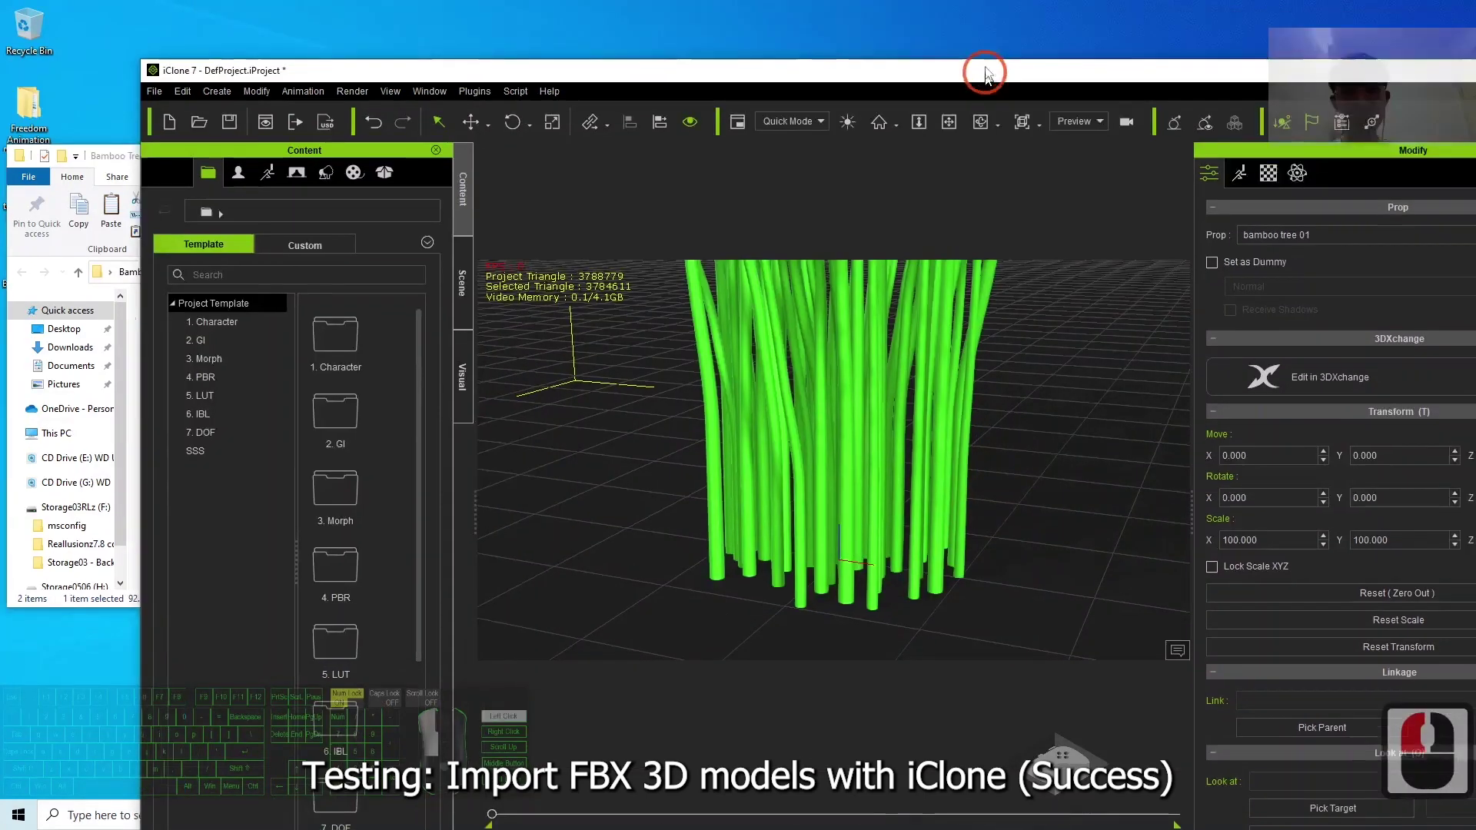
double_click(982, 67)
scroll(809, 392, "down", 14)
left_click(814, 348)
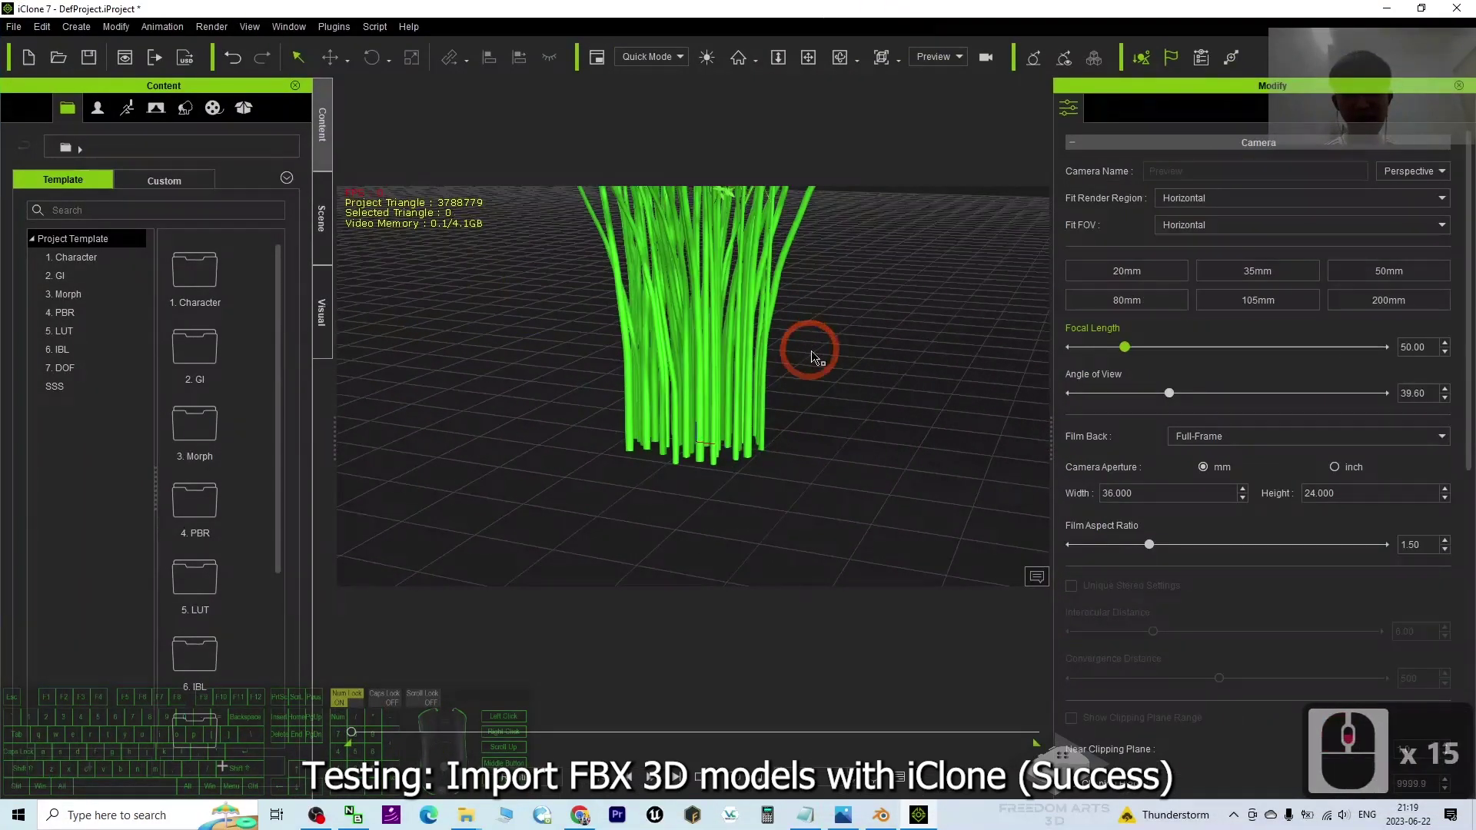
scroll(803, 346, "down", 15)
scroll(799, 346, "up", 8)
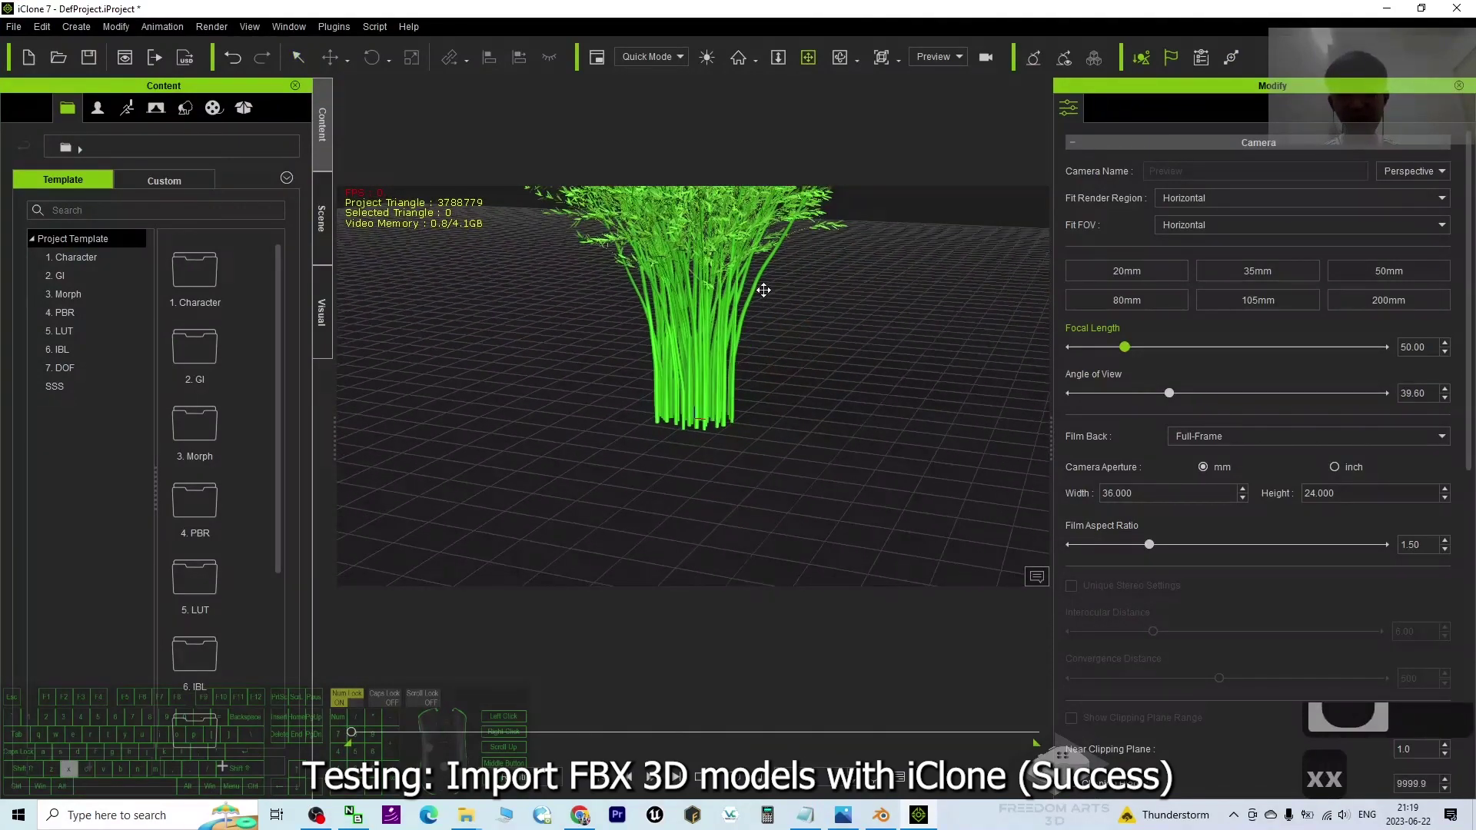
scroll(886, 446, "up", 3)
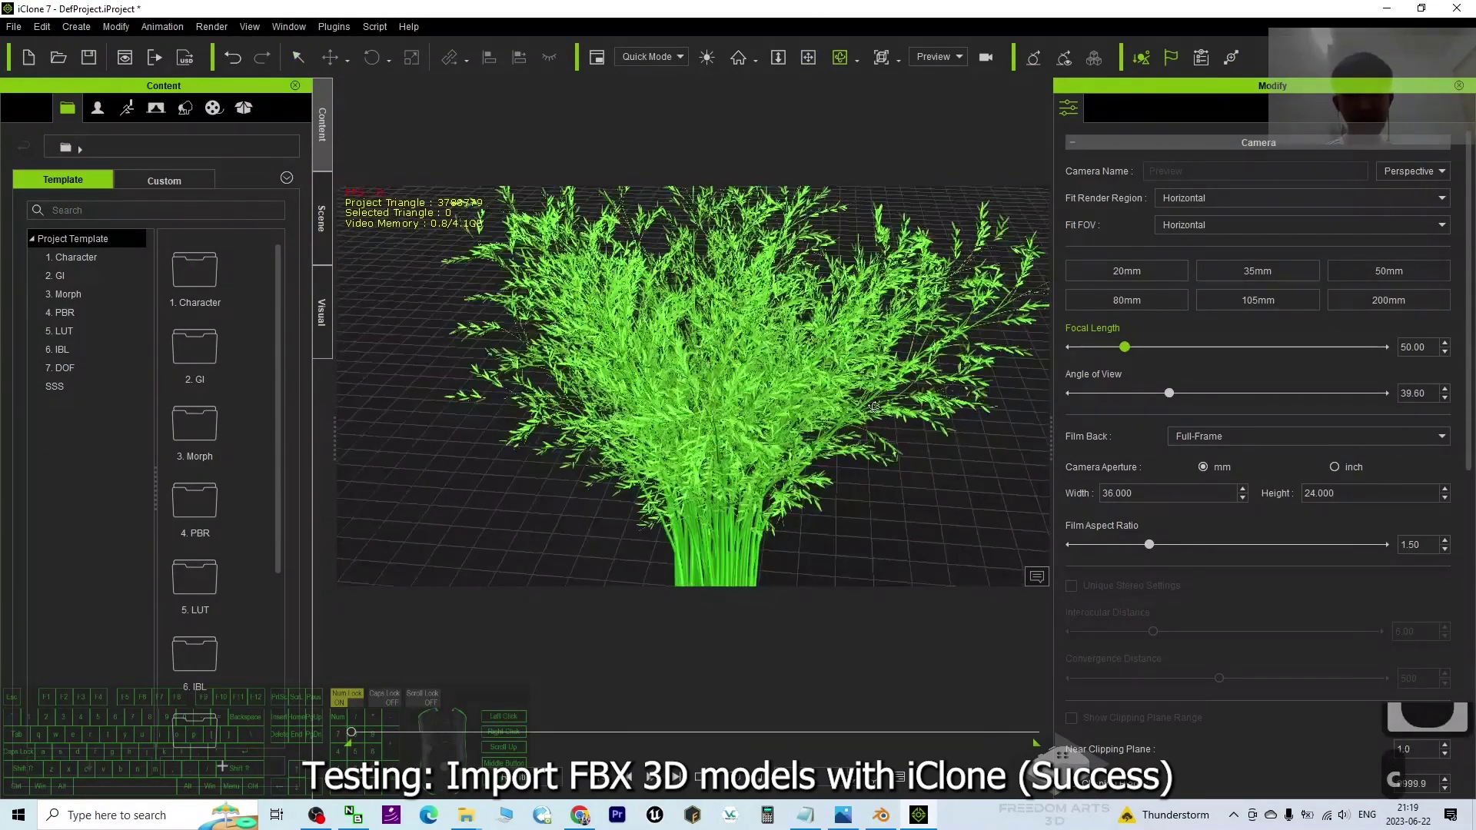
double_click(713, 436)
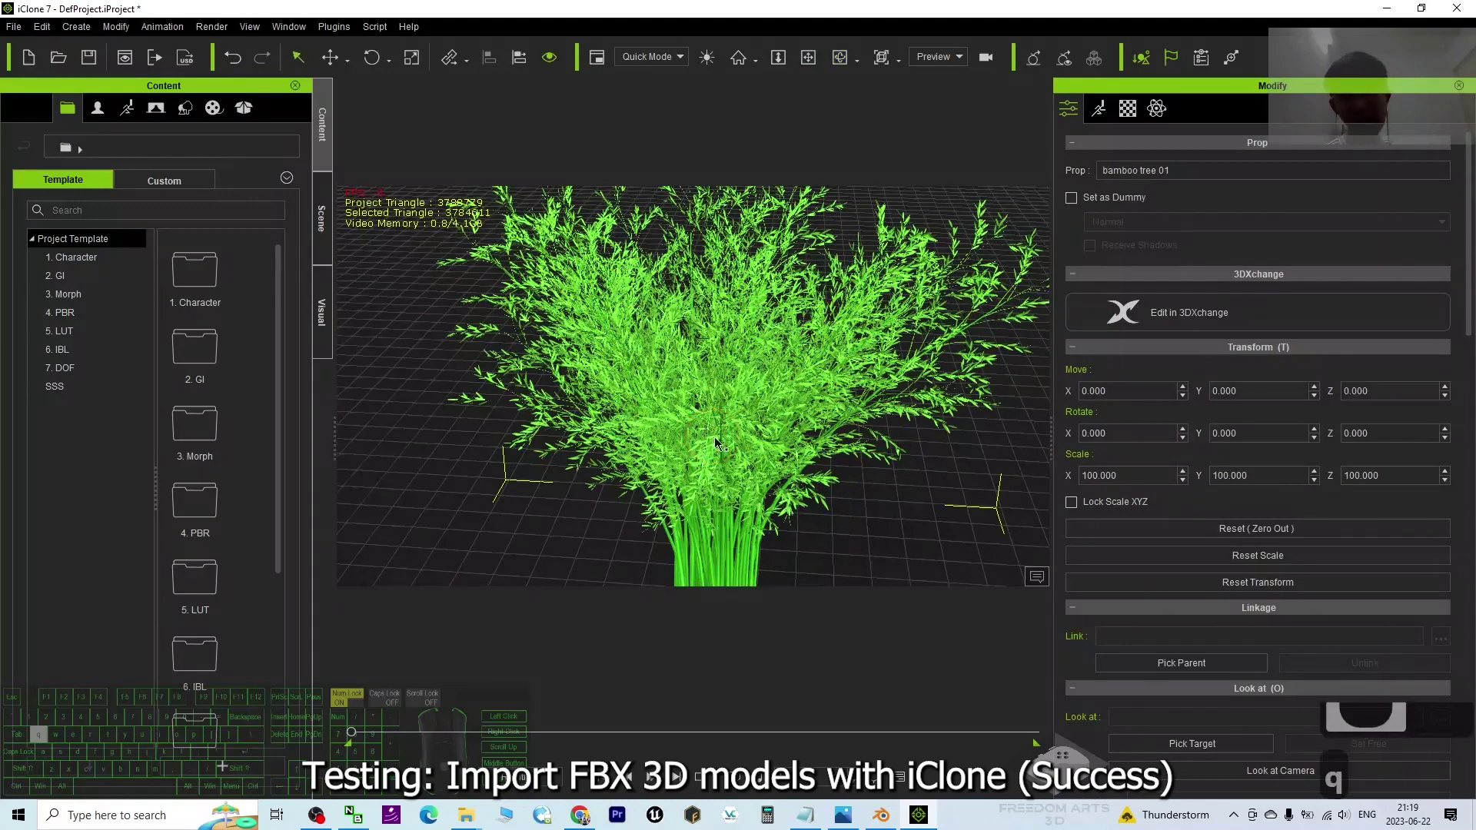
scroll(713, 436, "down", 6)
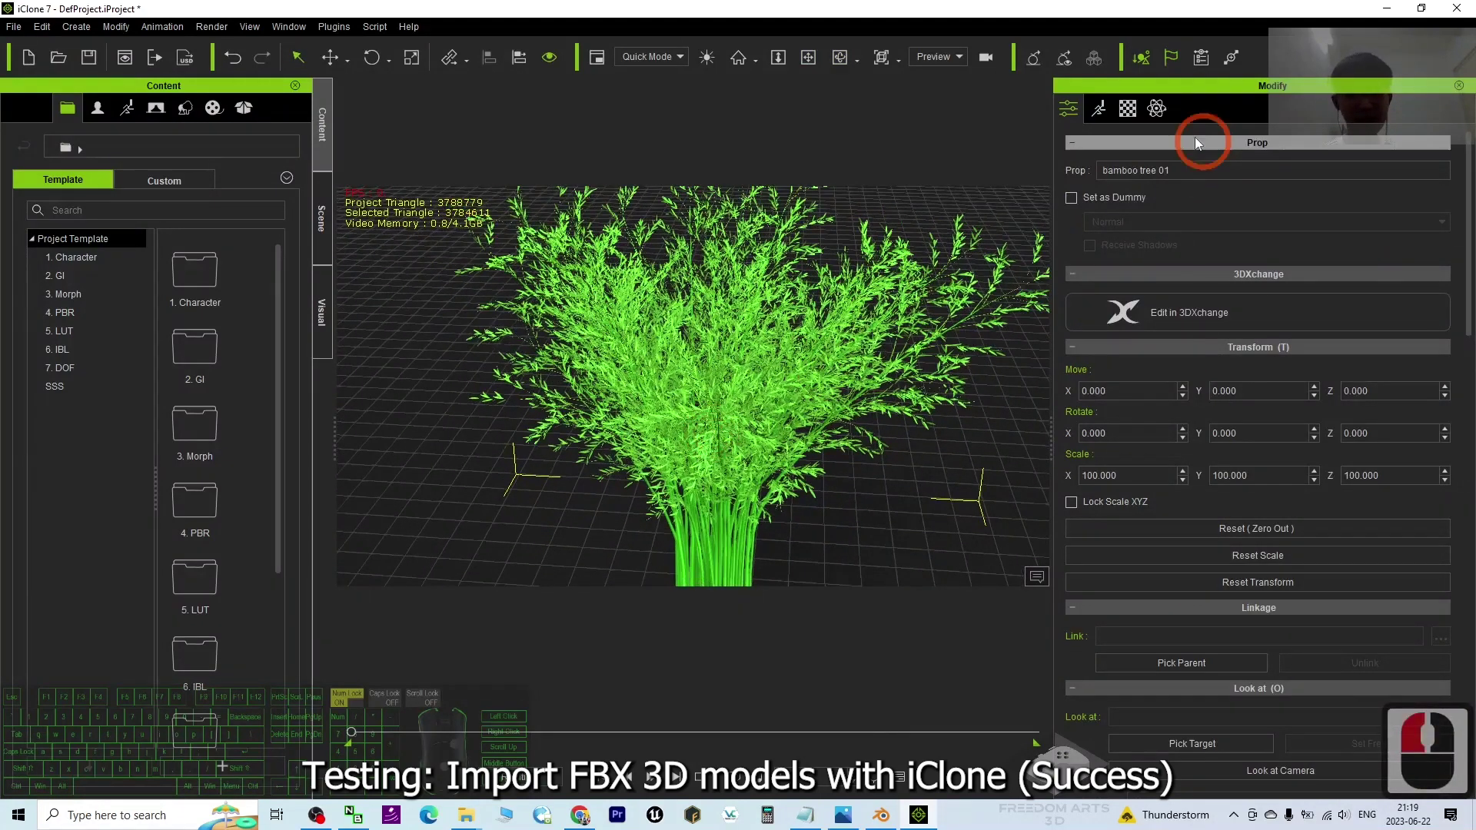
left_click(1127, 108)
scroll(1161, 307, "down", 8)
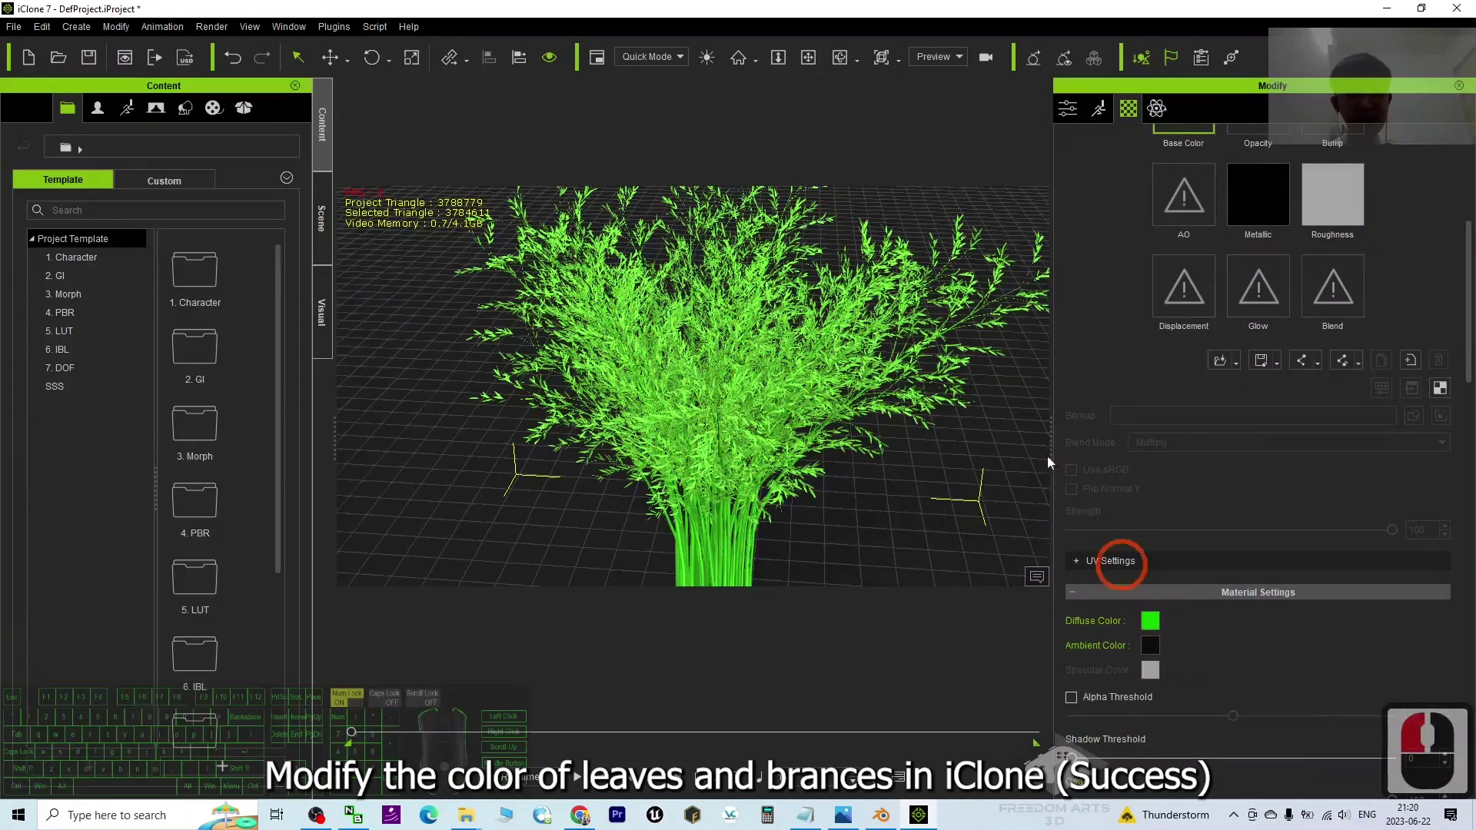
Step: Set the trunk's Diffuse Color to the mint-green #55ff7f swatch after trying yellow and cyan
left_click(1150, 621)
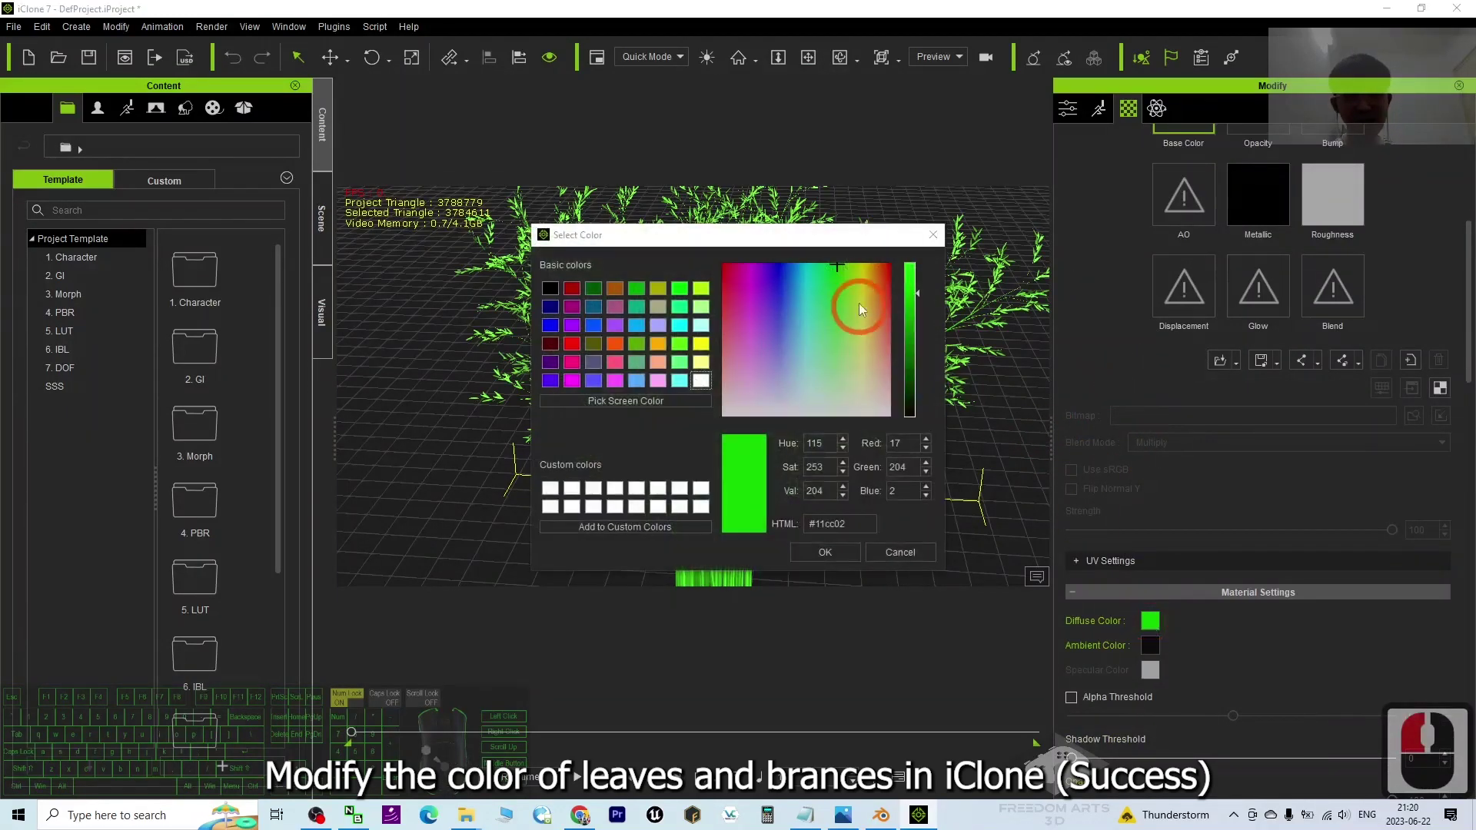
left_click_drag(826, 234, 1219, 249)
left_click(1218, 330)
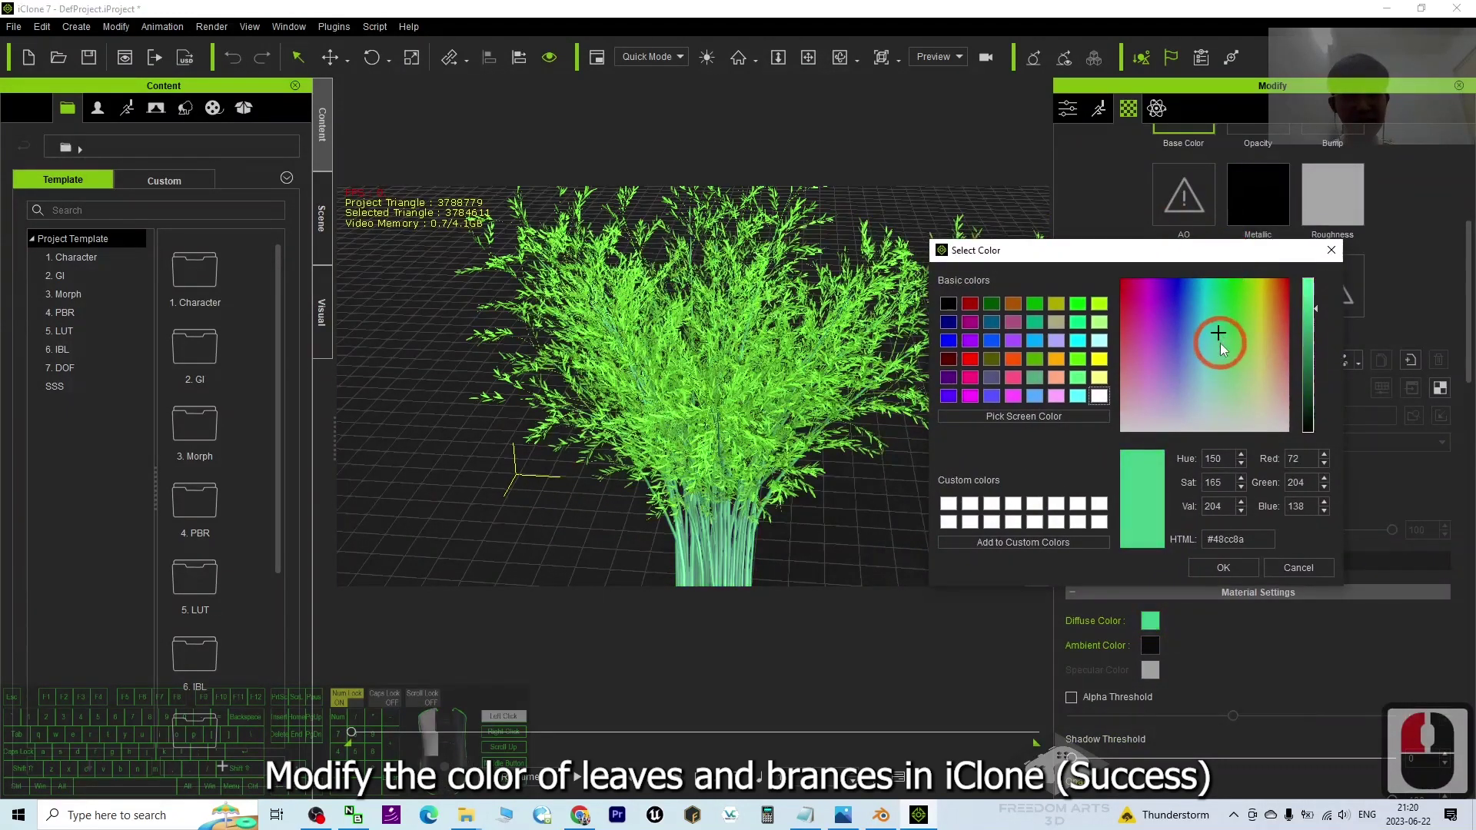
left_click(1218, 331)
left_click(1099, 359)
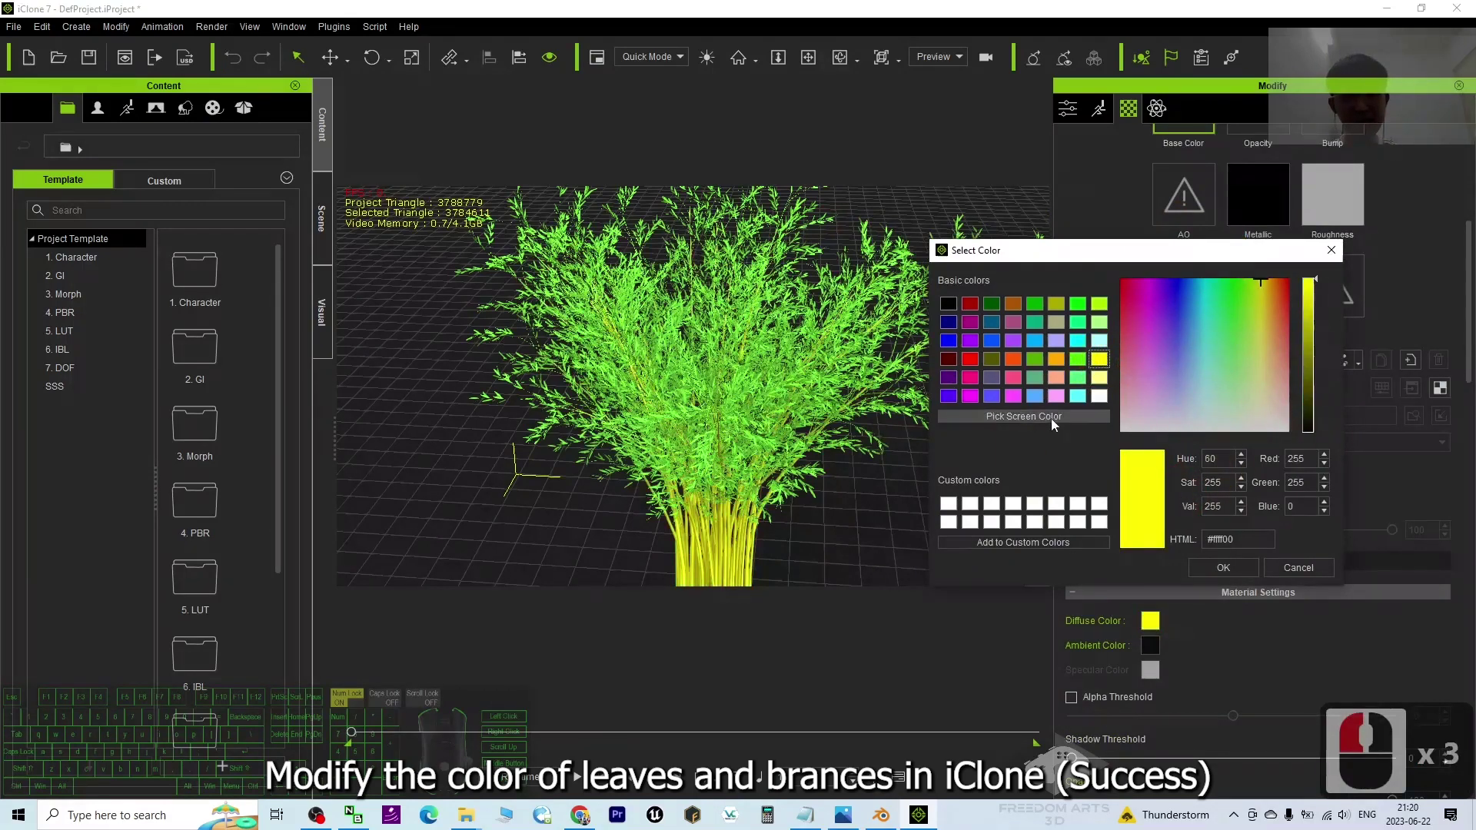
left_click(1079, 377)
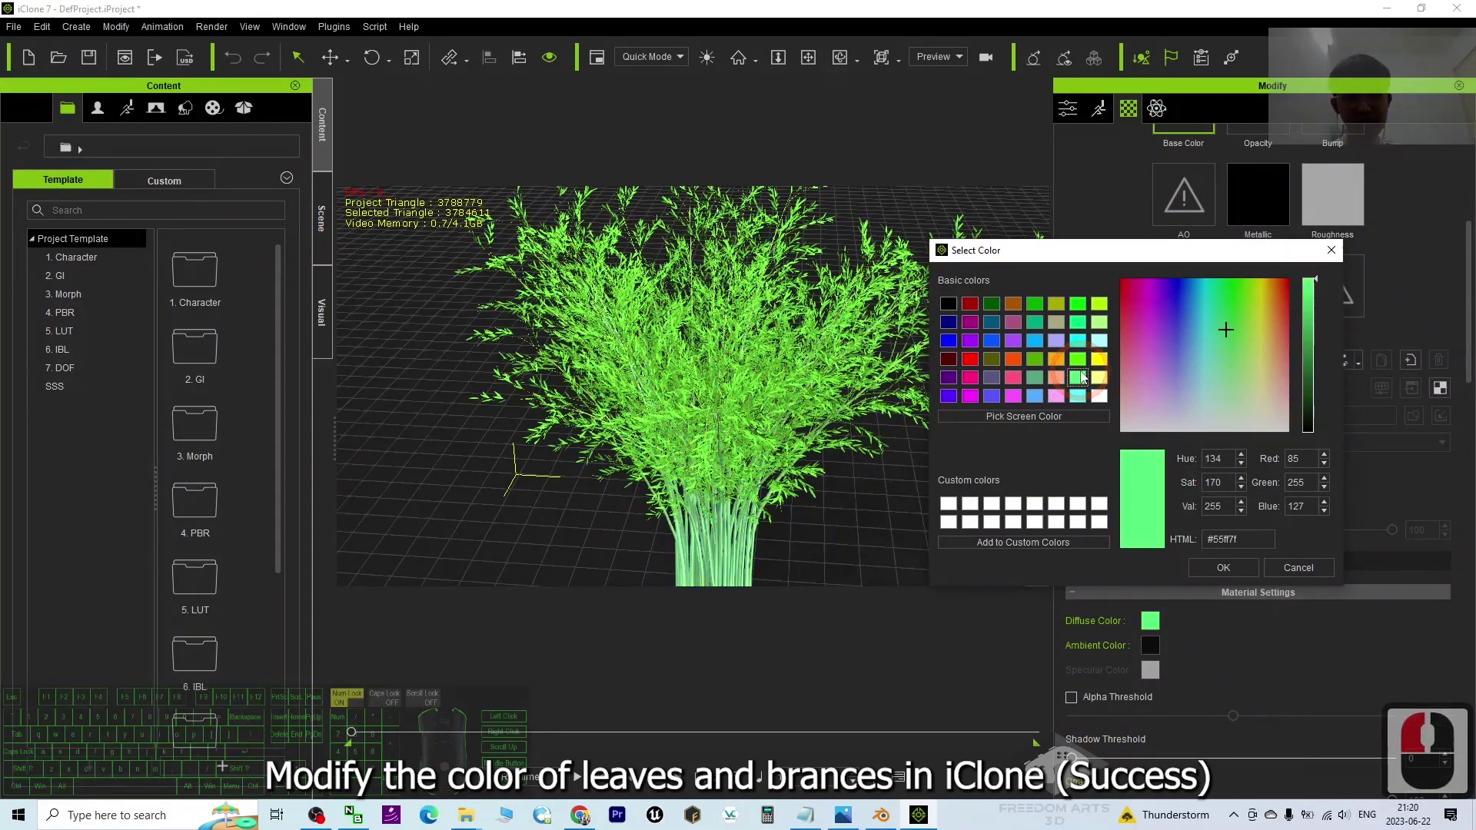
left_click(1078, 341)
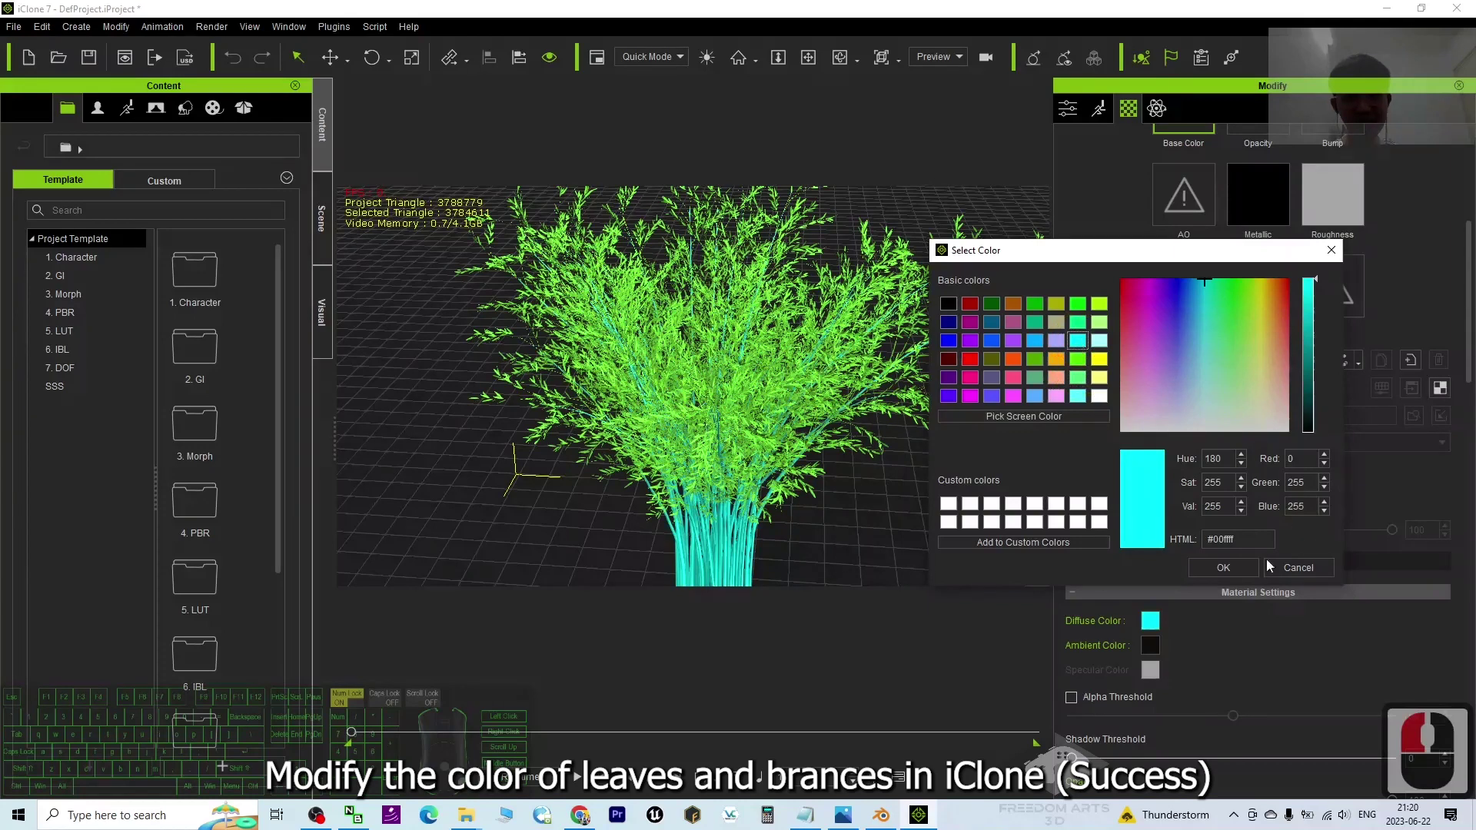
left_click(1083, 379)
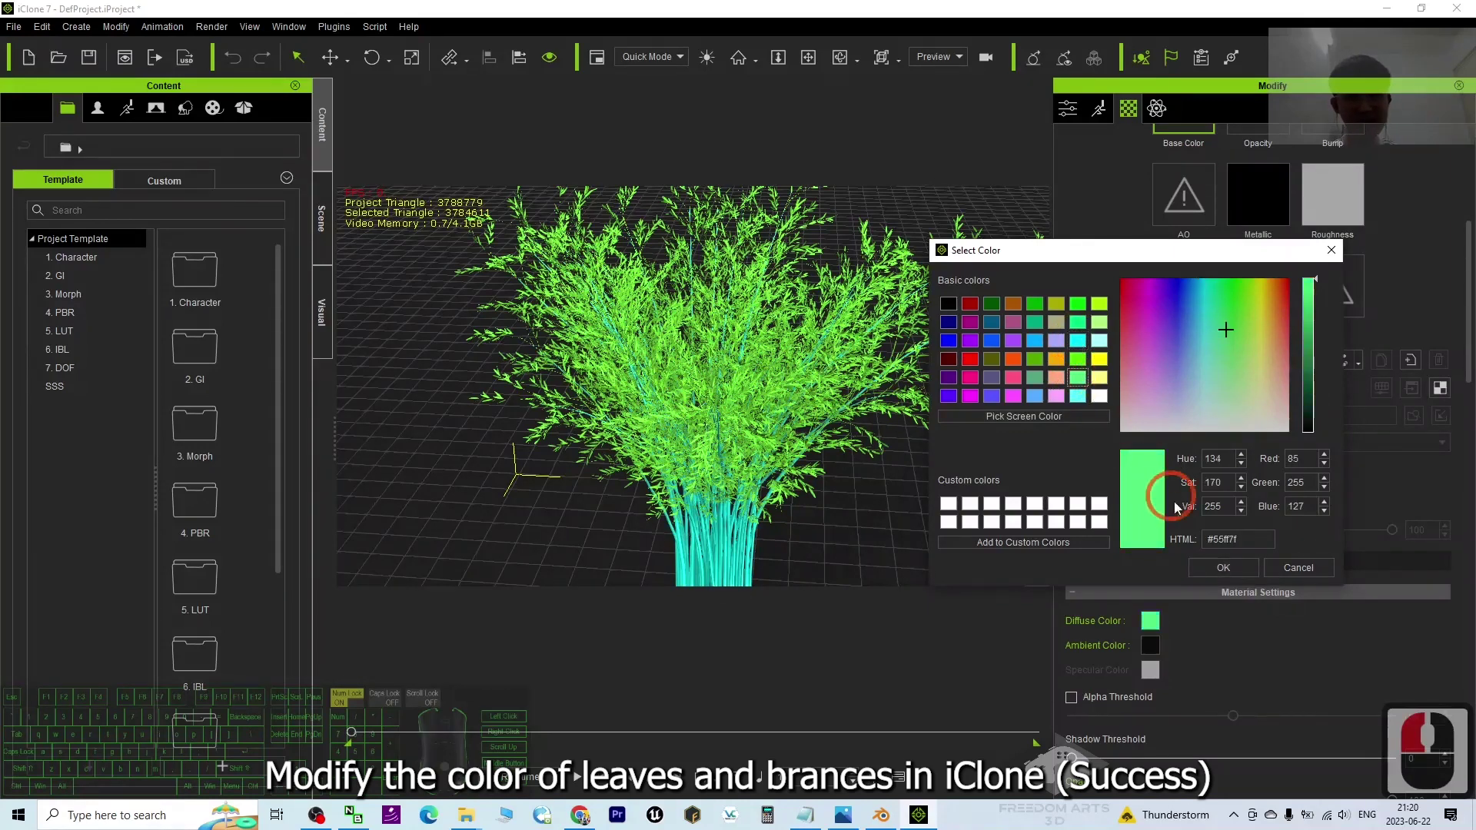
left_click(1223, 566)
Step: Inspect the branches1 material's diffuse colour picker, then cancel without changes
scroll(1332, 349, "up", 5)
scroll(1299, 342, "up", 8)
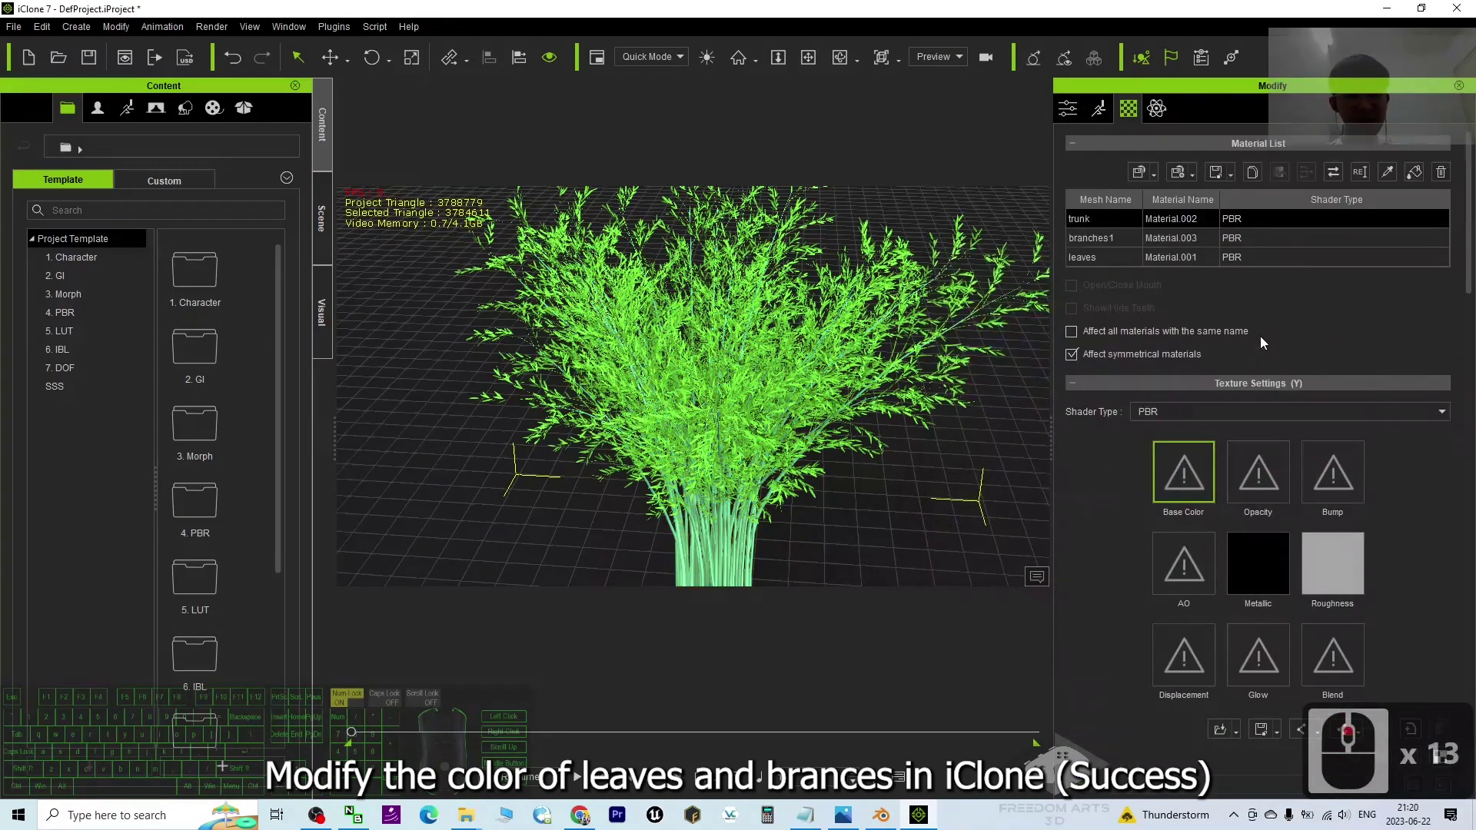
left_click(1087, 222)
scroll(1293, 564, "down", 1)
scroll(1230, 584, "down", 9)
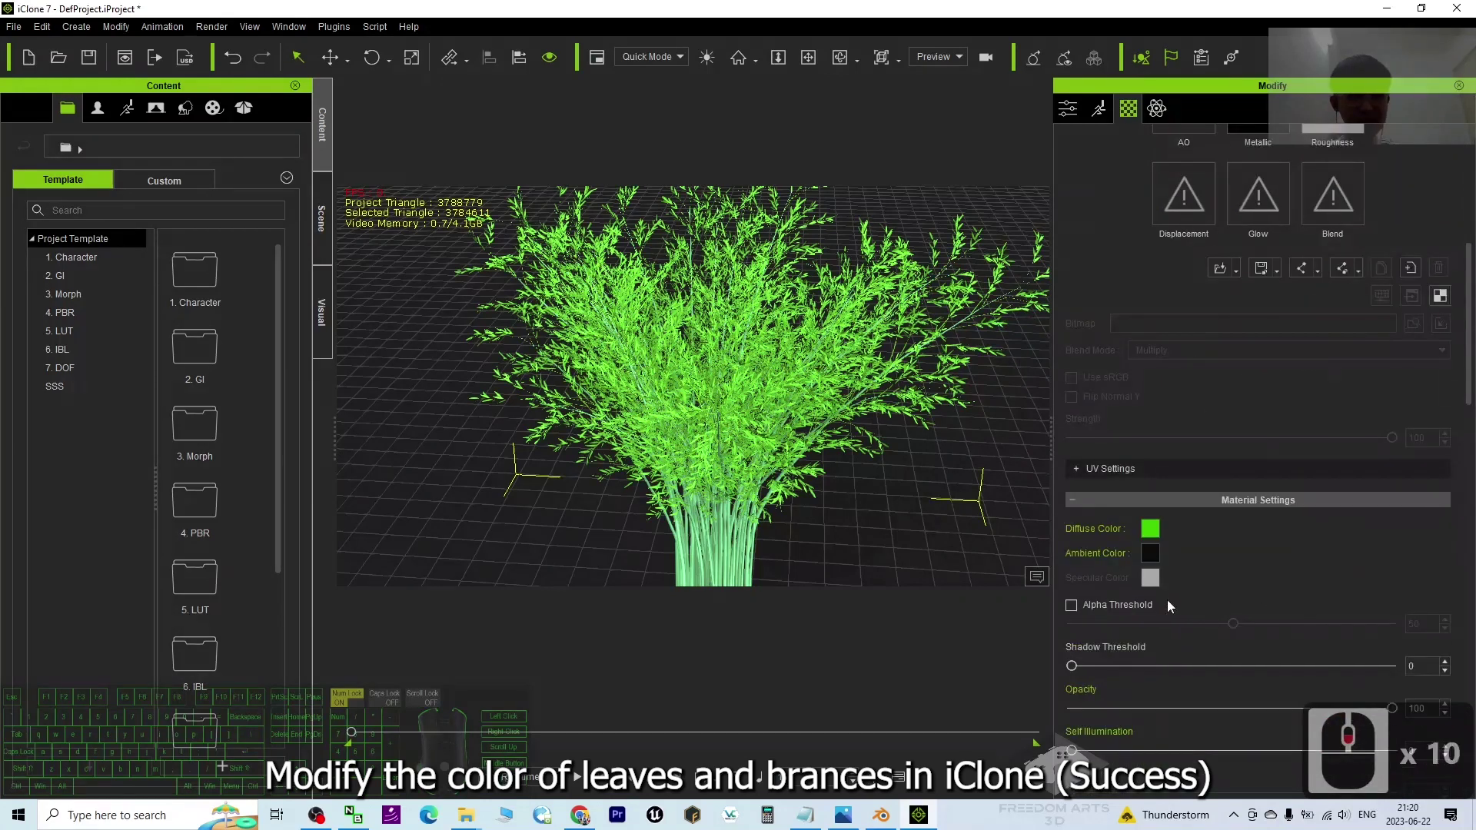
left_click(1151, 537)
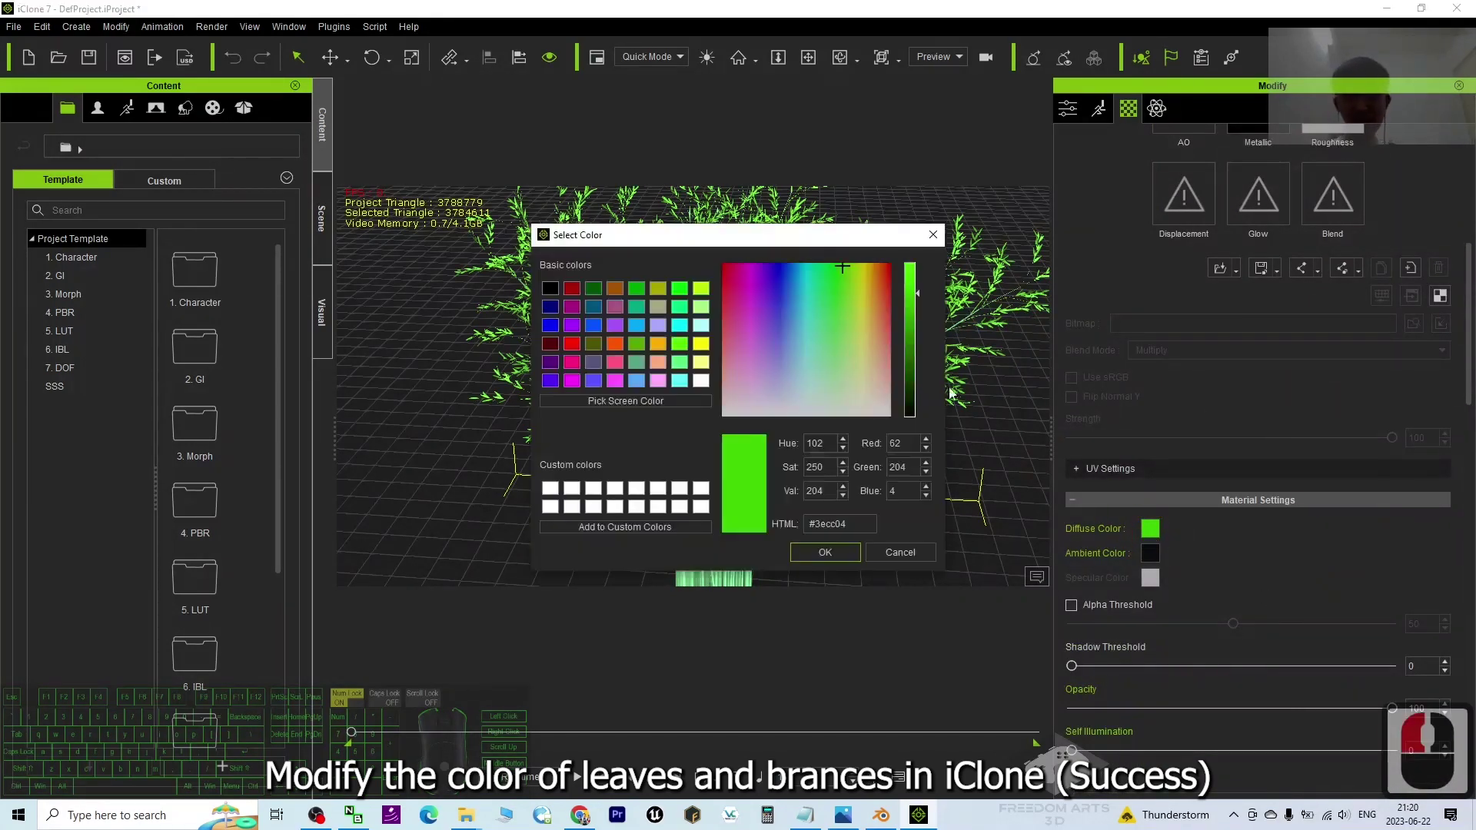
left_click(899, 551)
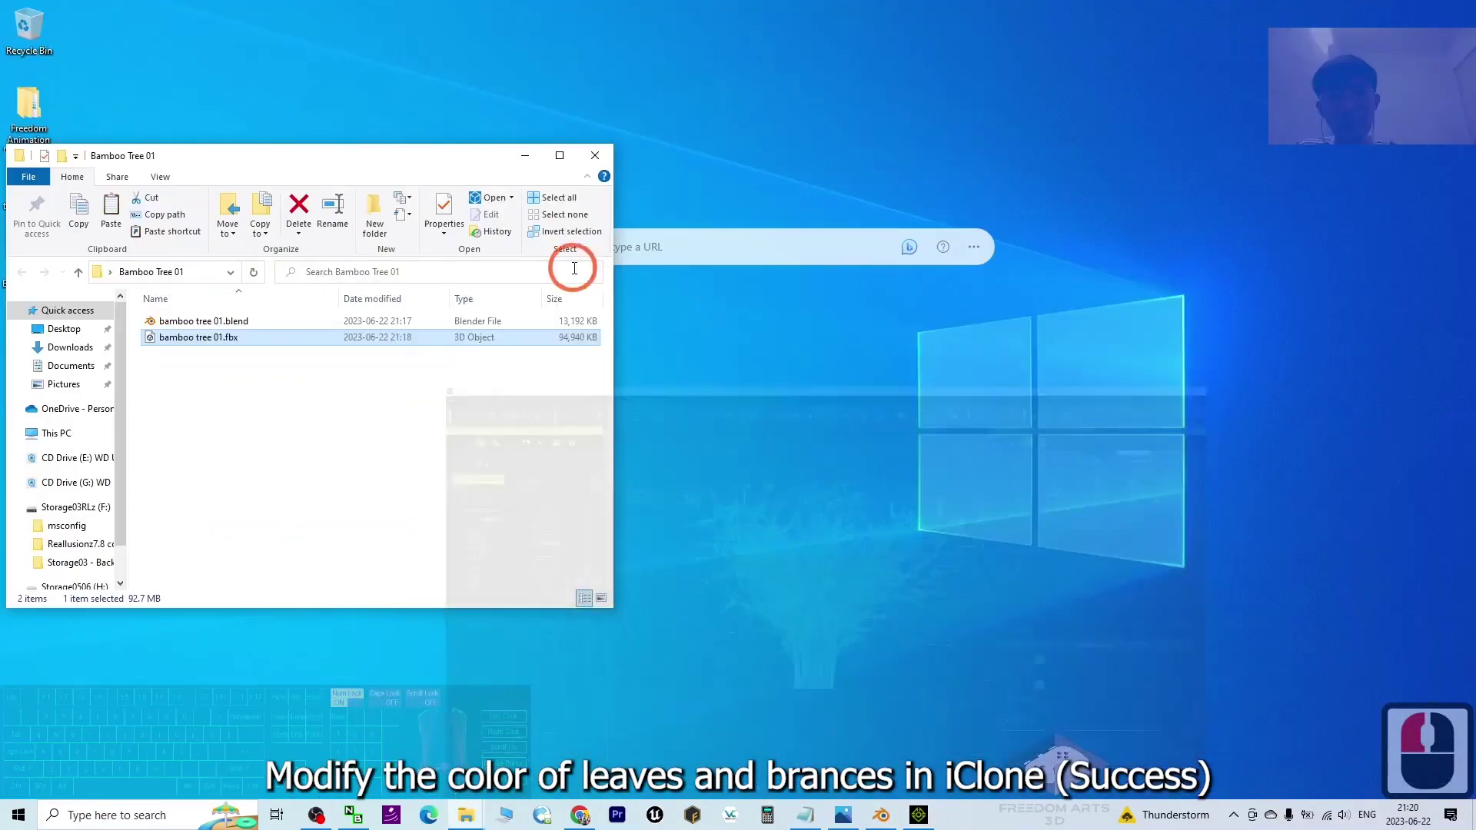
Step: Minimise iClone, select bamboo tree 01.fbx in Explorer, and show cover.jpg in Photos
left_click(1386, 7)
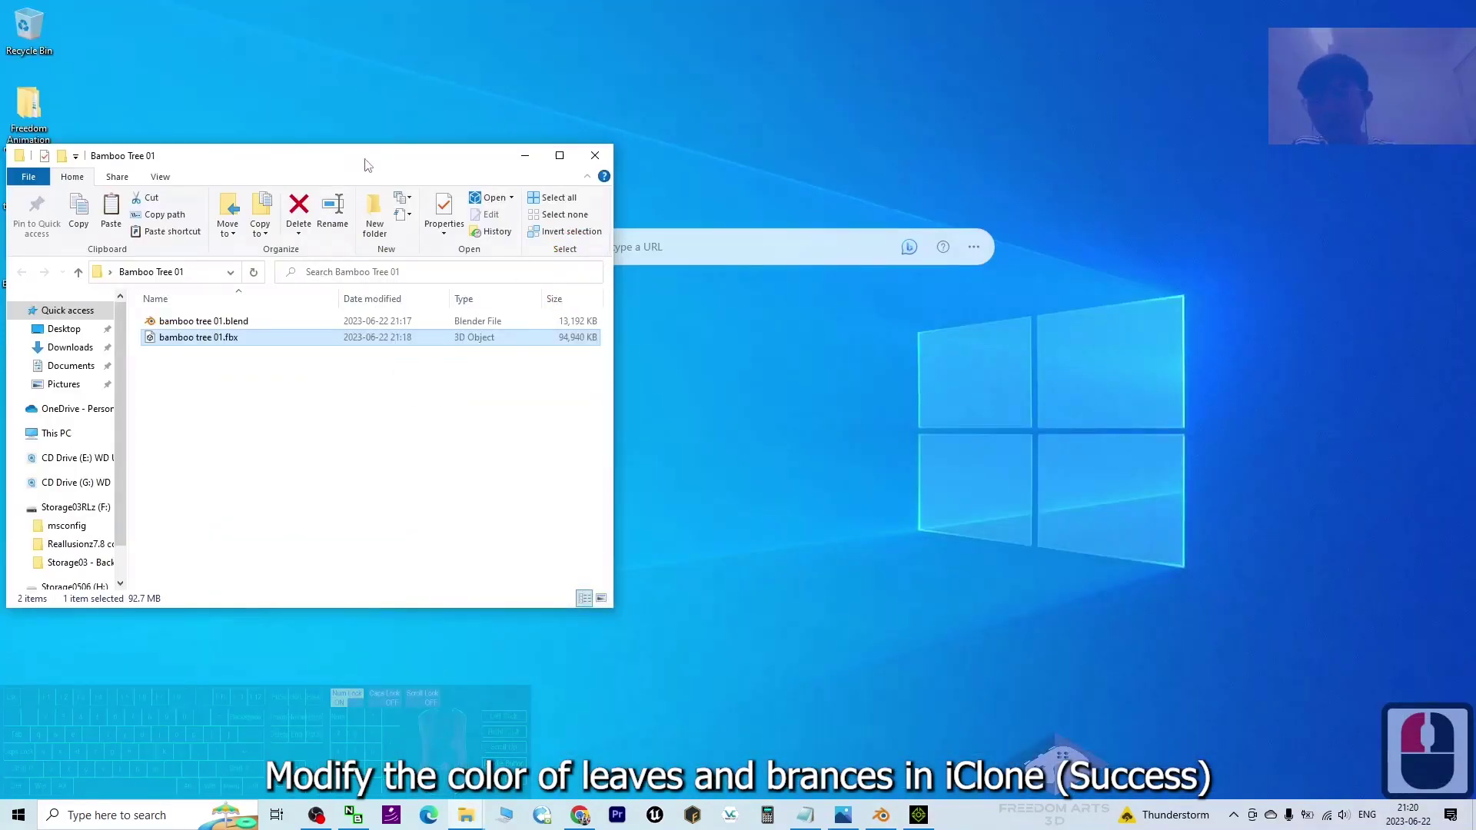
left_click_drag(365, 164, 583, 177)
double_click(389, 402)
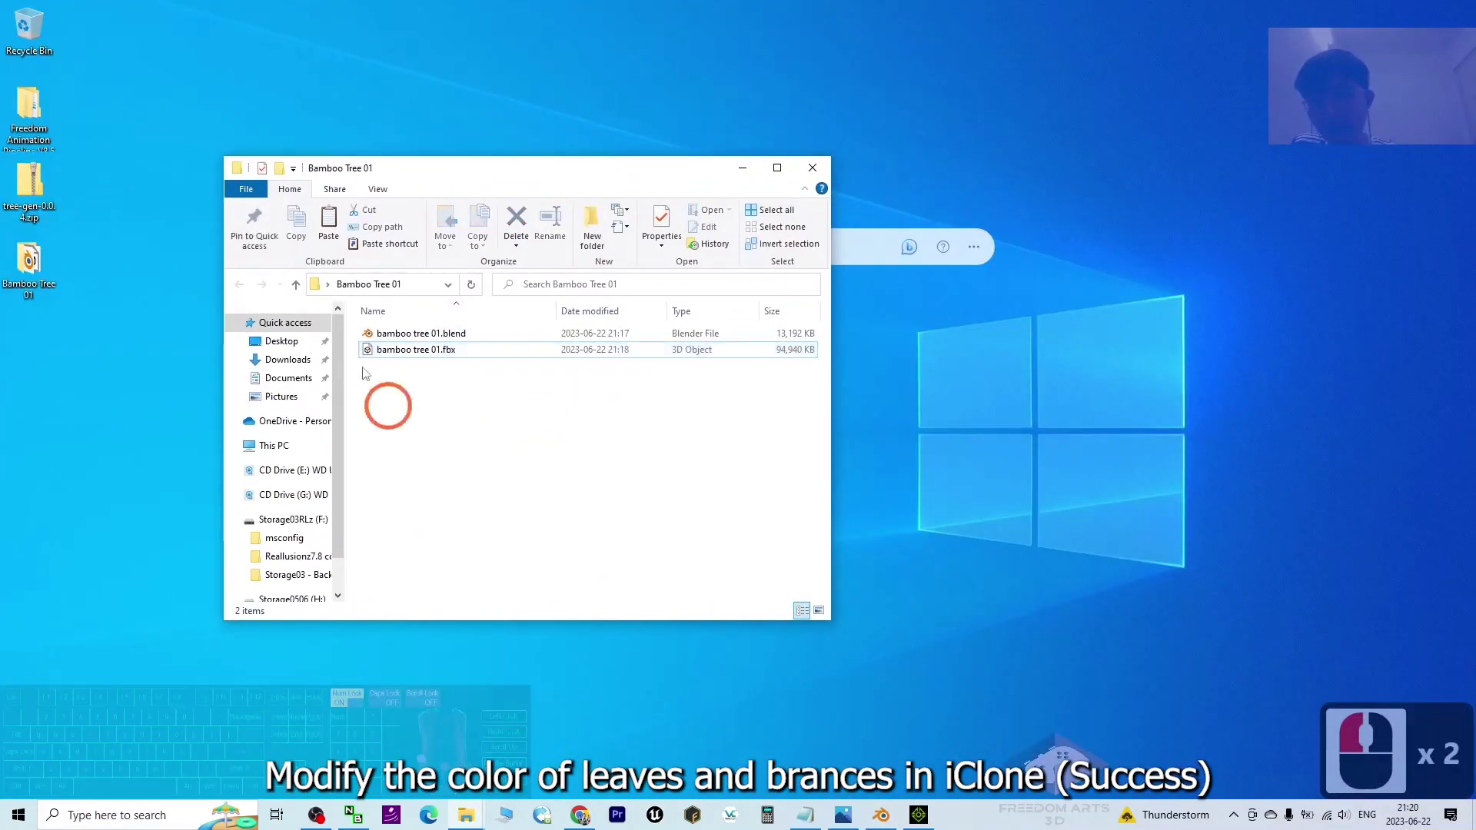
left_click(401, 354)
left_click(427, 354)
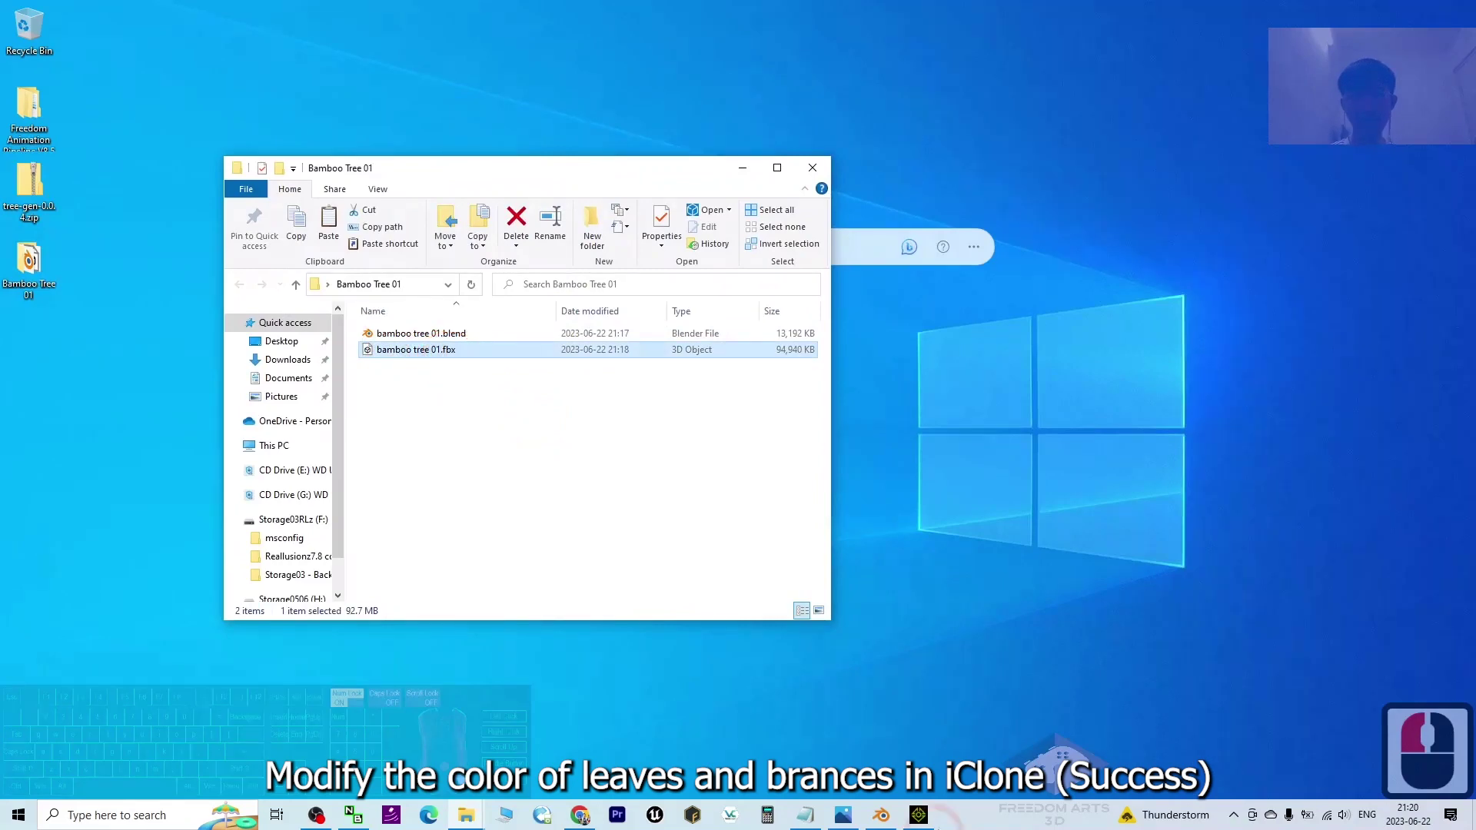
left_click(845, 817)
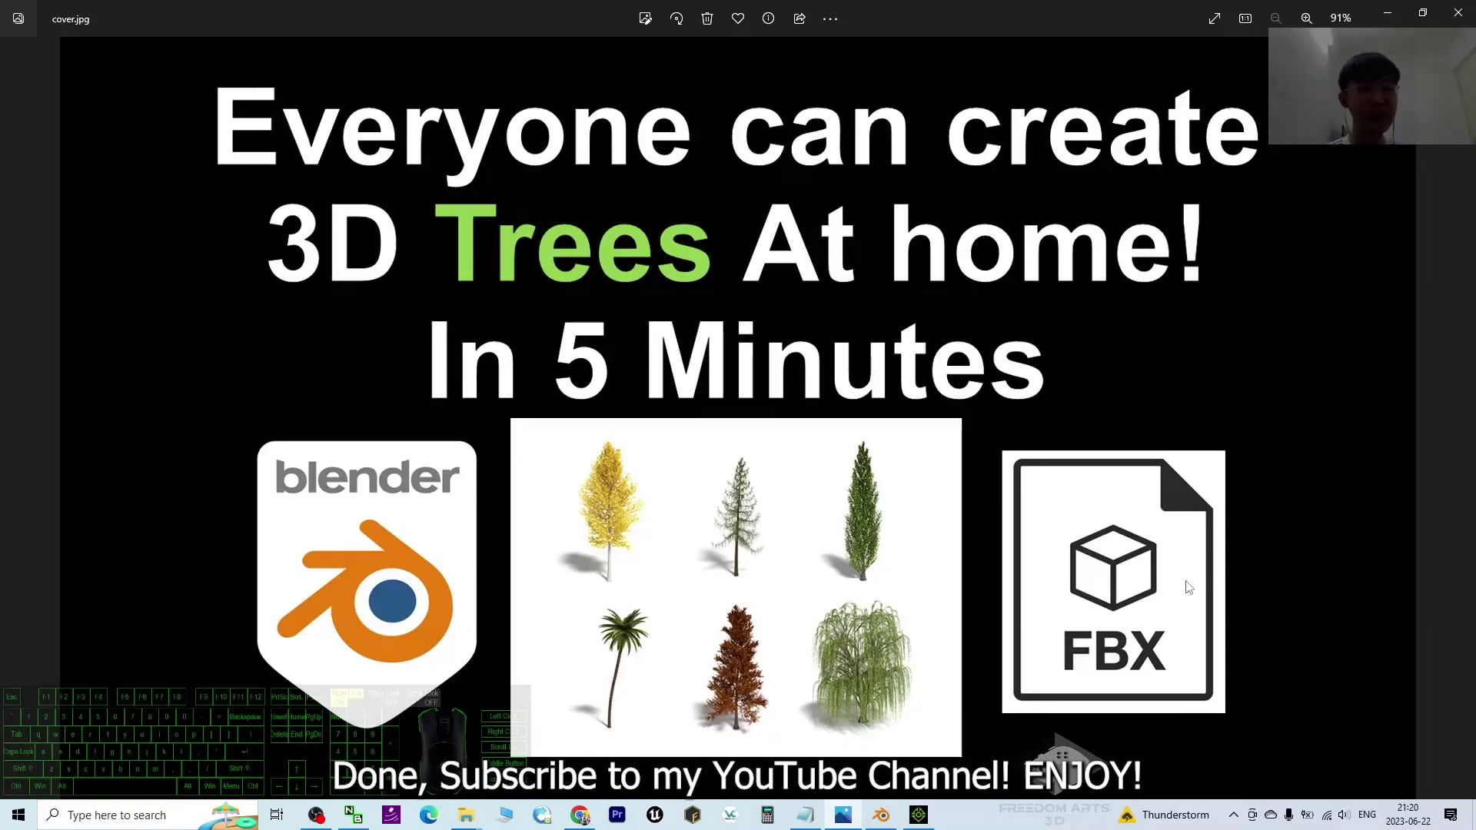
left_click(919, 816)
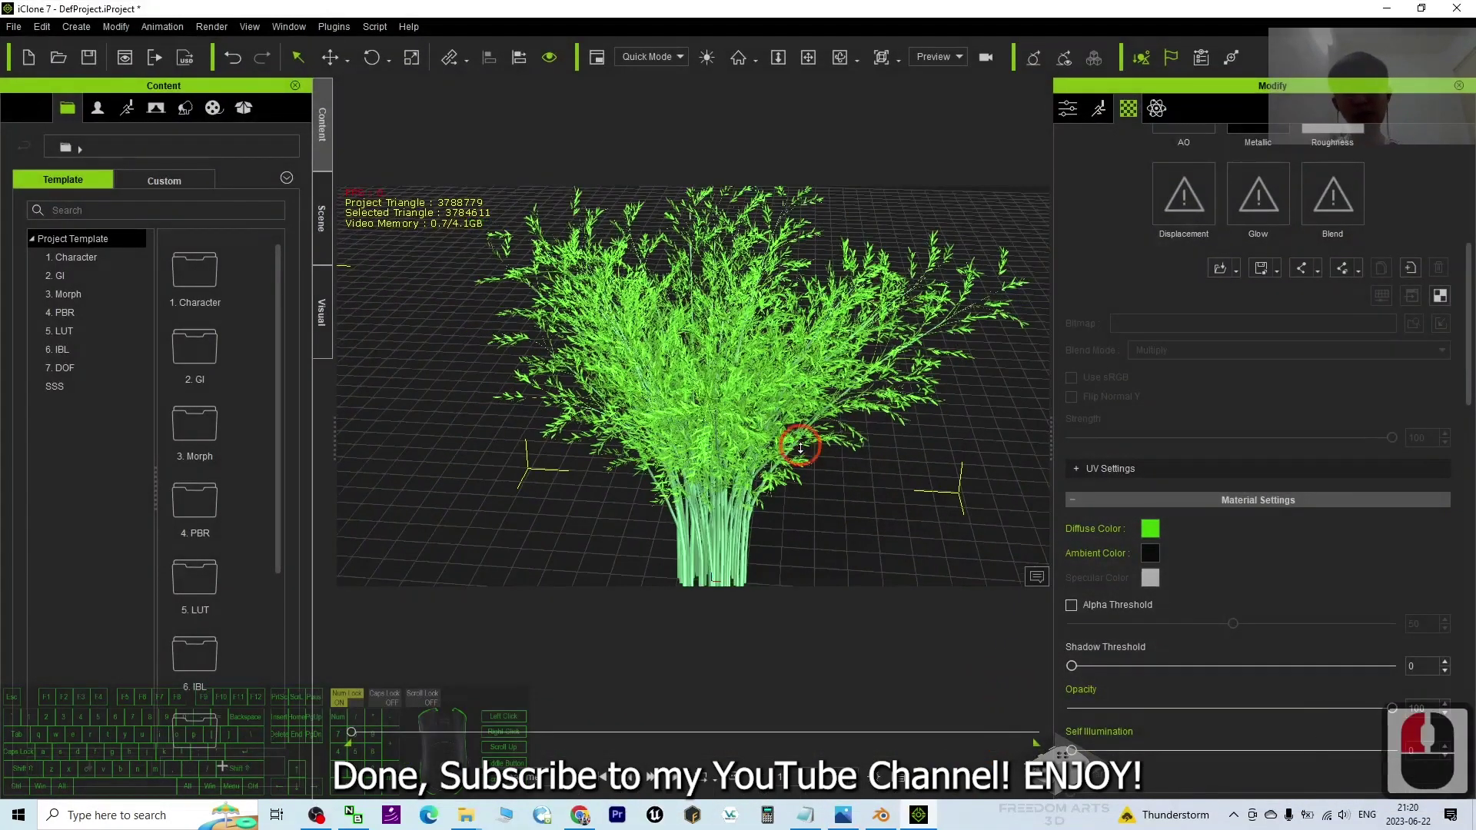
left_click(814, 454)
mouse_move(814, 454)
left_mouse_down()
mouse_move(800, 415)
mouse_move(805, 468)
left_mouse_up()
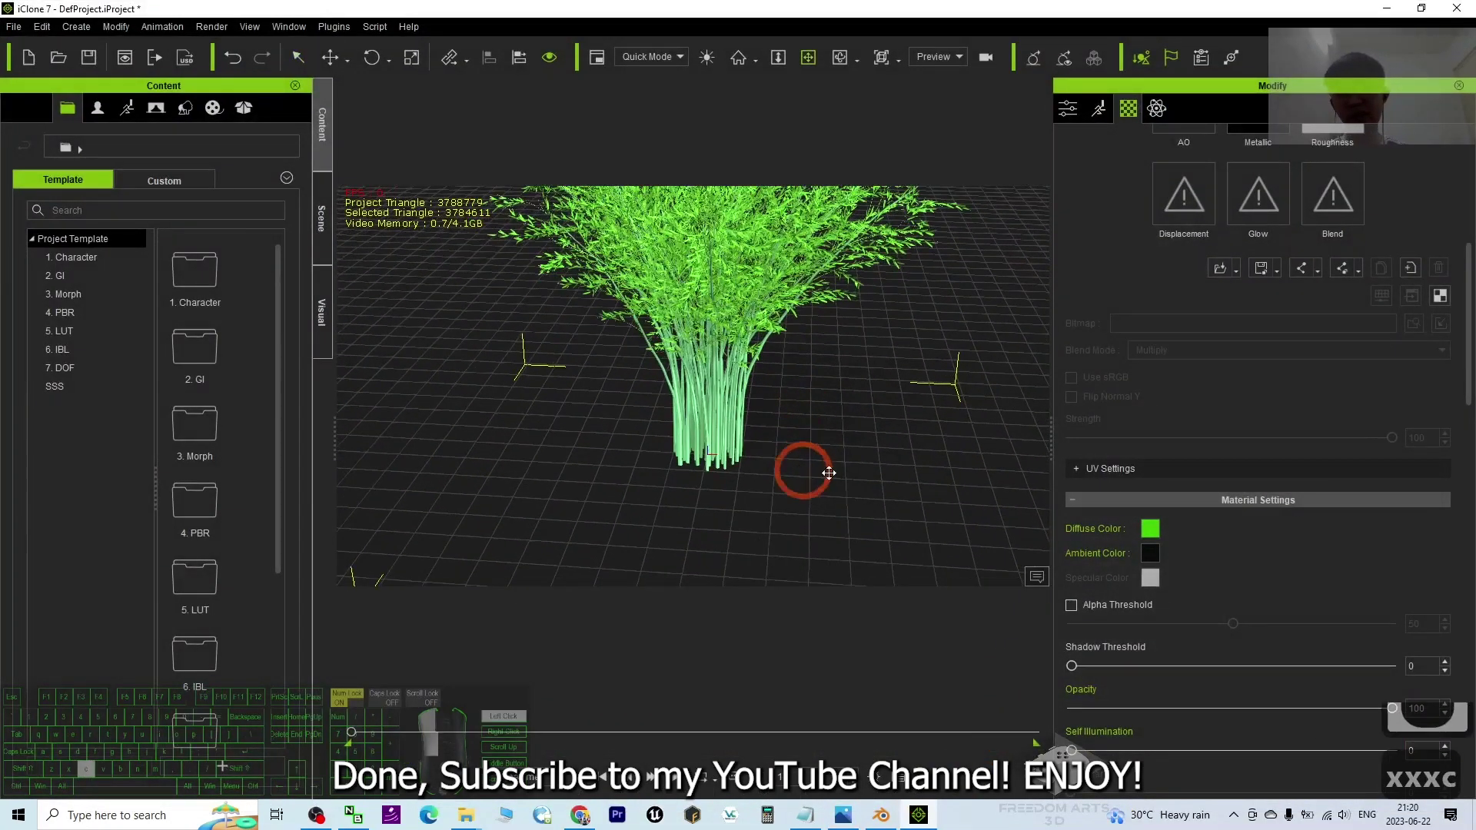
scroll(730, 324, "up", 3)
scroll(821, 357, "up", 9, "shift")
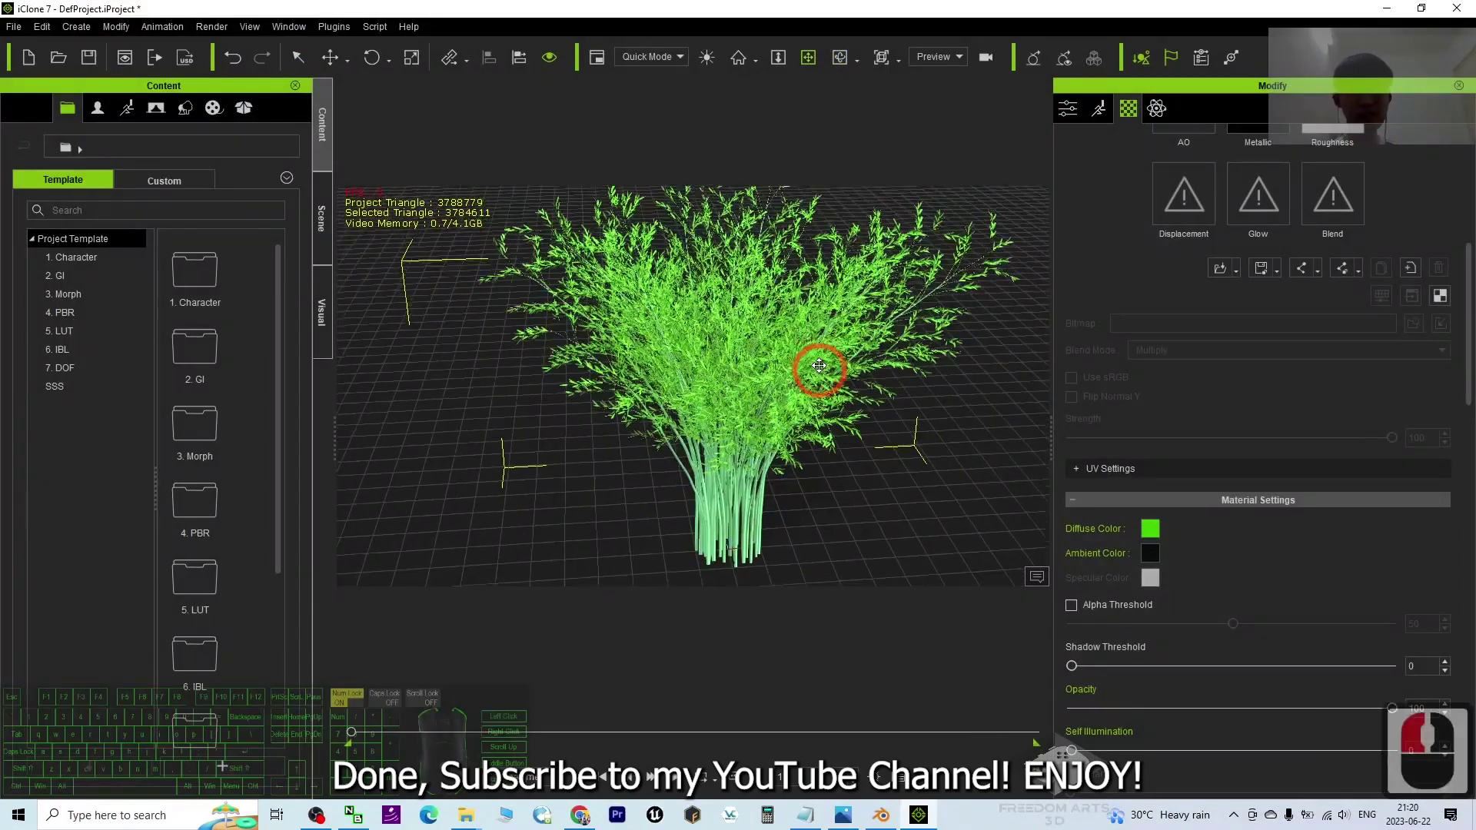
scroll(825, 354, "up", 5, "shift")
scroll(824, 354, "down", 16, "shift")
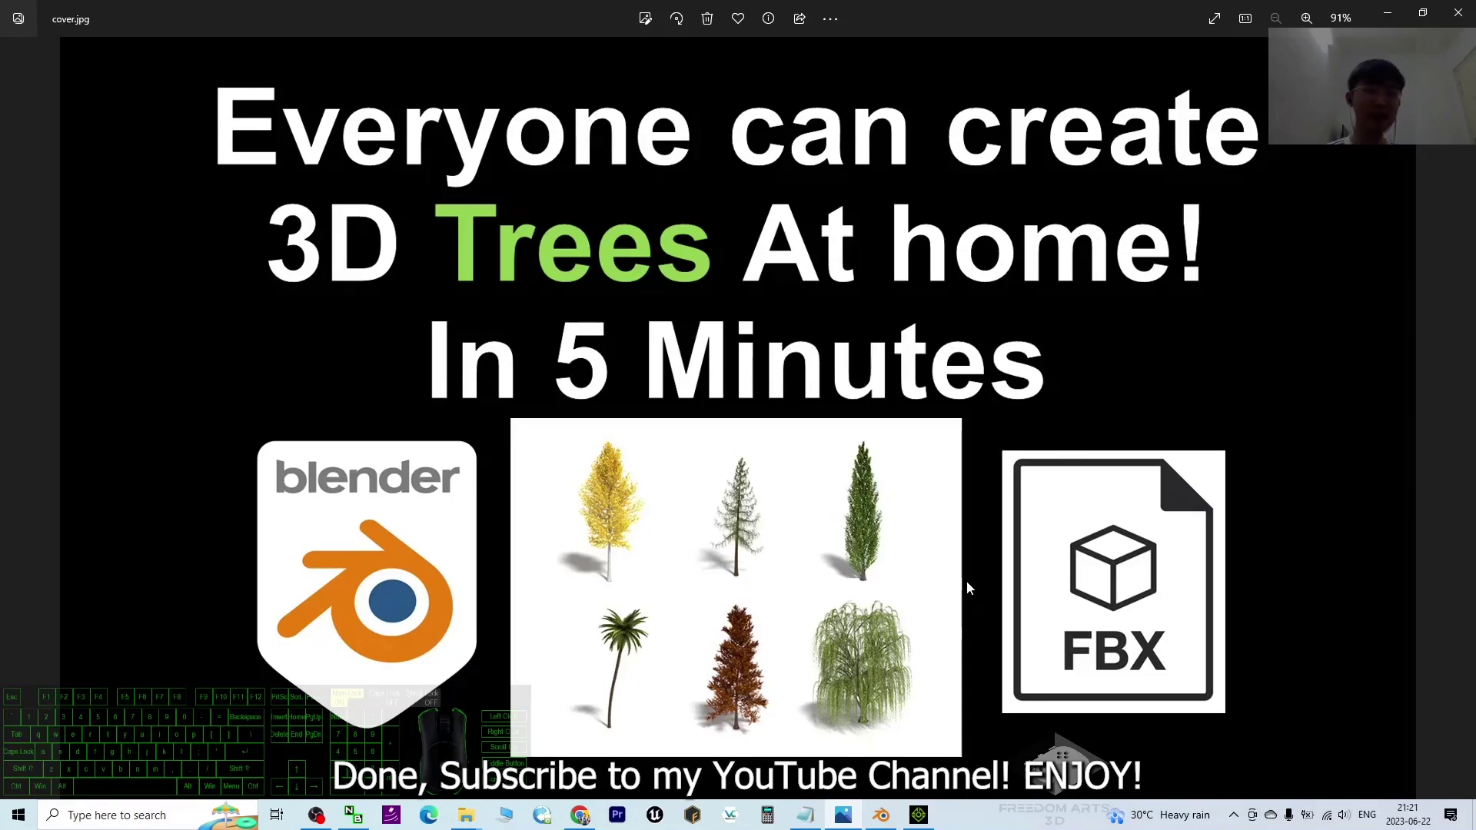
Step: Orbit and zoom around the bamboo tree in Blender, then return to iClone 7 via Photos
left_click(882, 817)
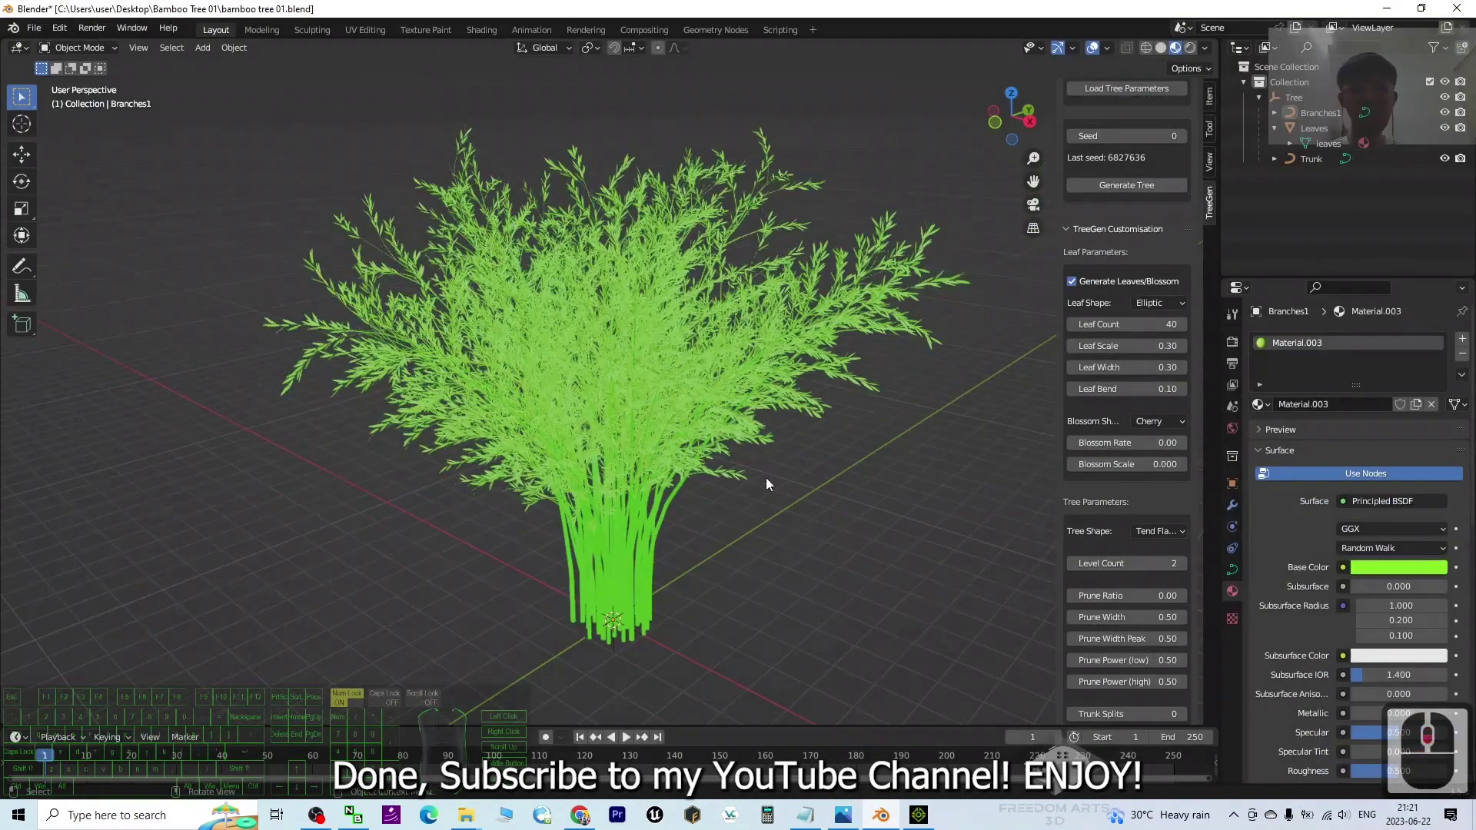
mouse_move(765, 478)
middle_mouse_down()
mouse_move(781, 521)
mouse_move(807, 462)
mouse_move(777, 458)
middle_mouse_up()
scroll(777, 458, "up", 2)
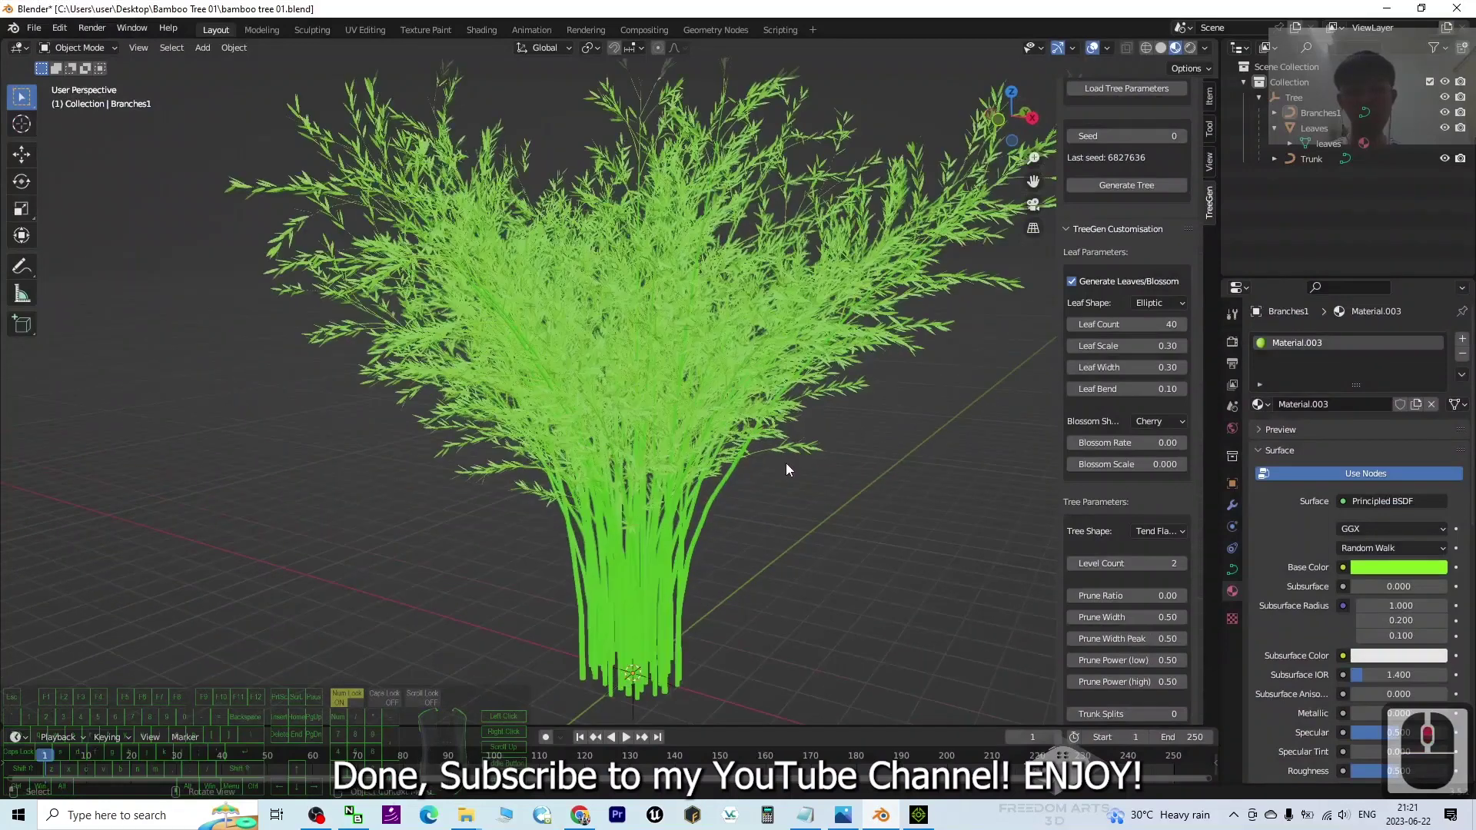
left_click(845, 816)
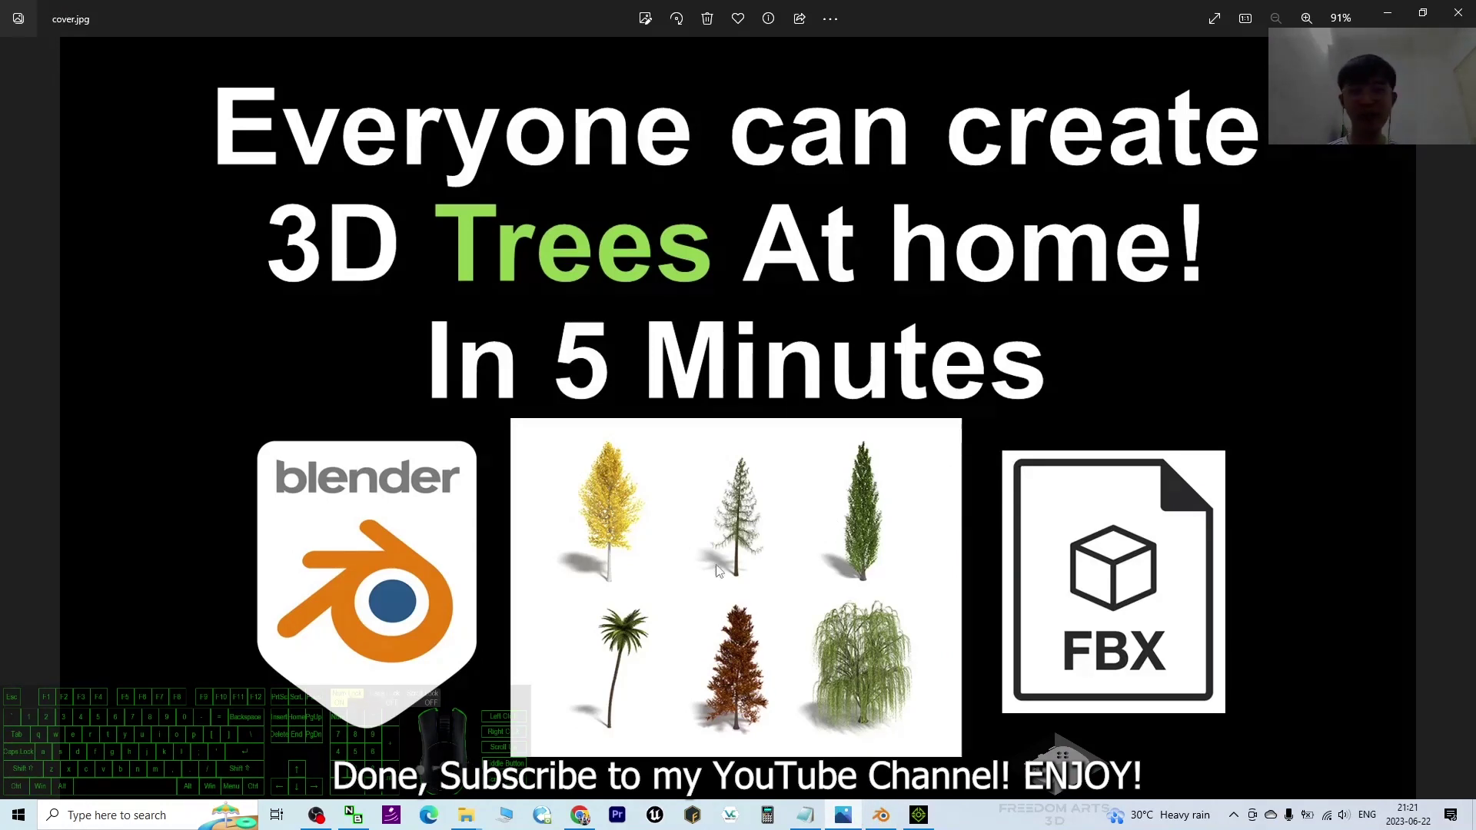
left_click(919, 815)
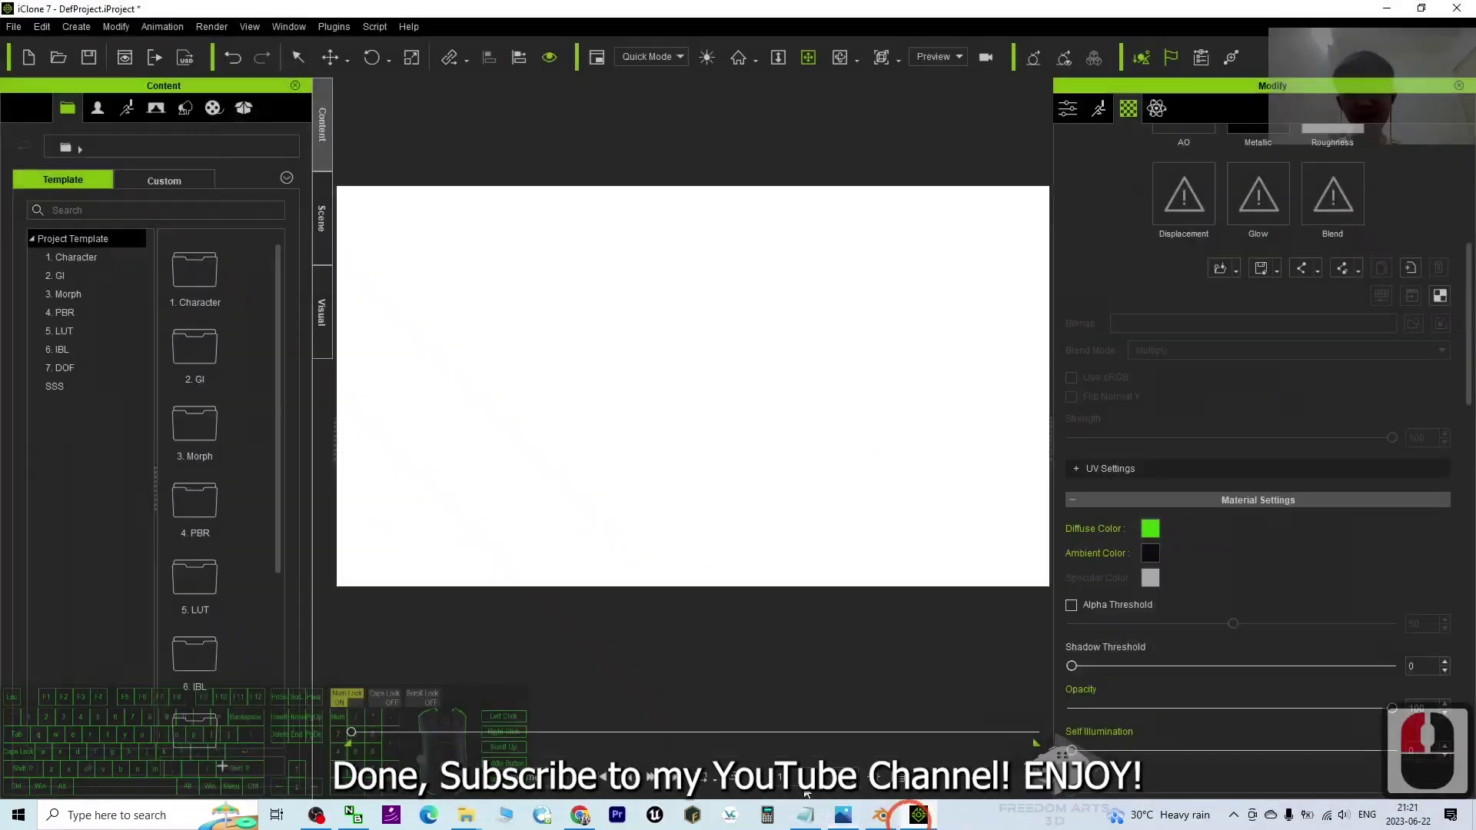